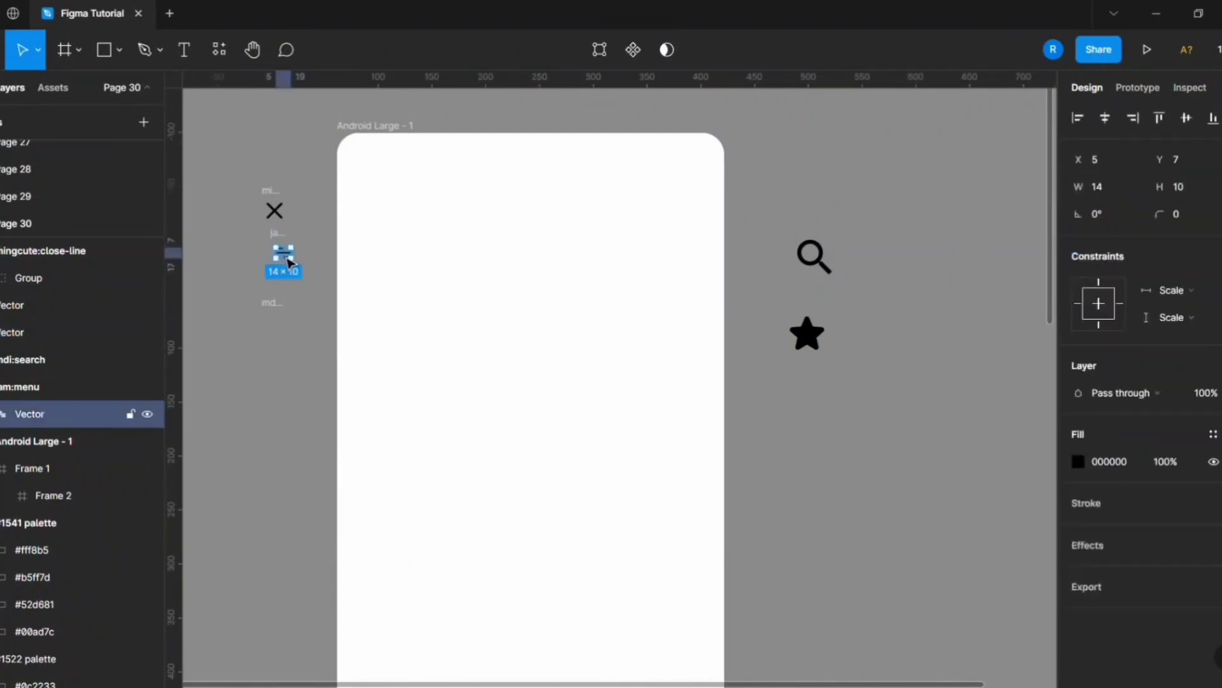
Move the menu and close icons beside the search and star icons, and delete the leftover empty icon frames.
left_click_drag(274, 205, 910, 270)
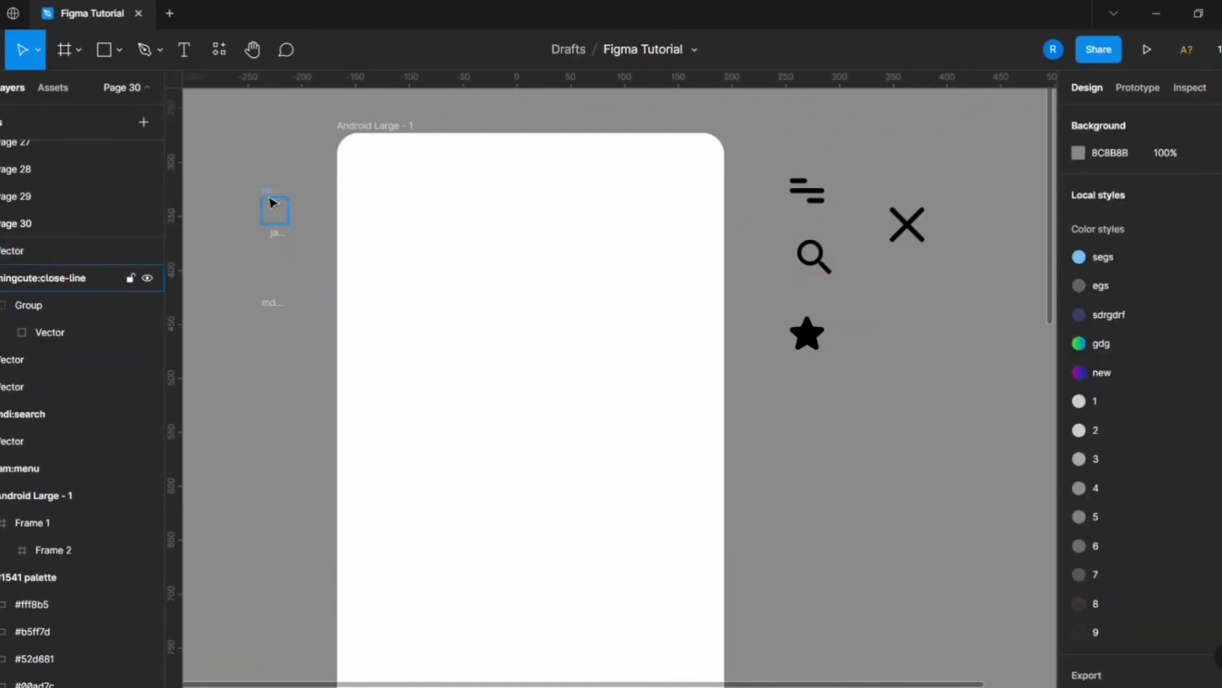
left_click_drag(247, 178, 304, 325)
key("Delete")
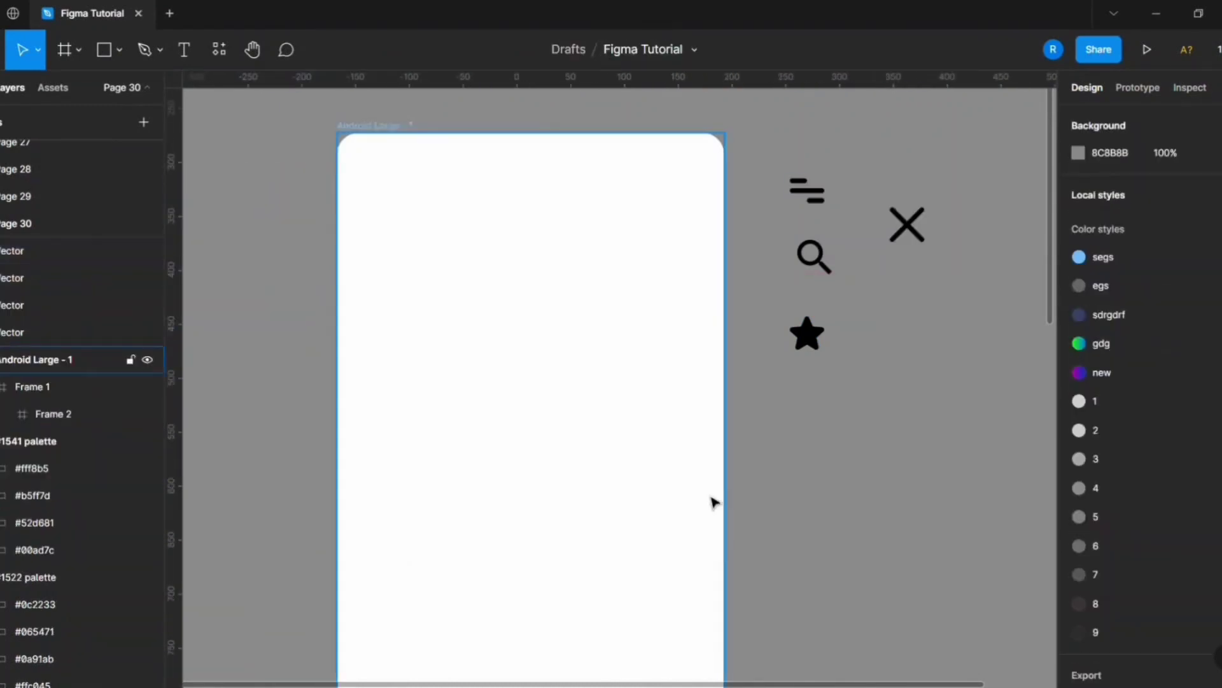
Search the Community for "android date and time" and open the "Bars — Fully customizable iOS and Android status bars" file for editing.
left_click(13, 14)
type("android date and time")
key("Return")
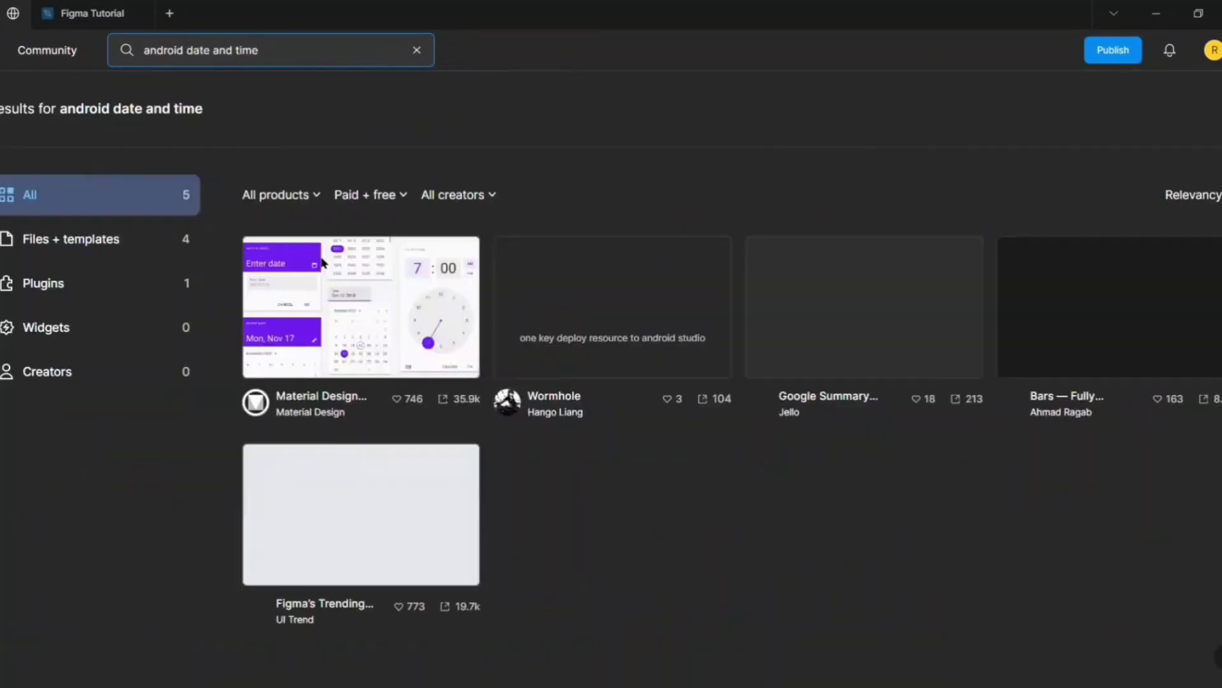
left_click(1165, 321)
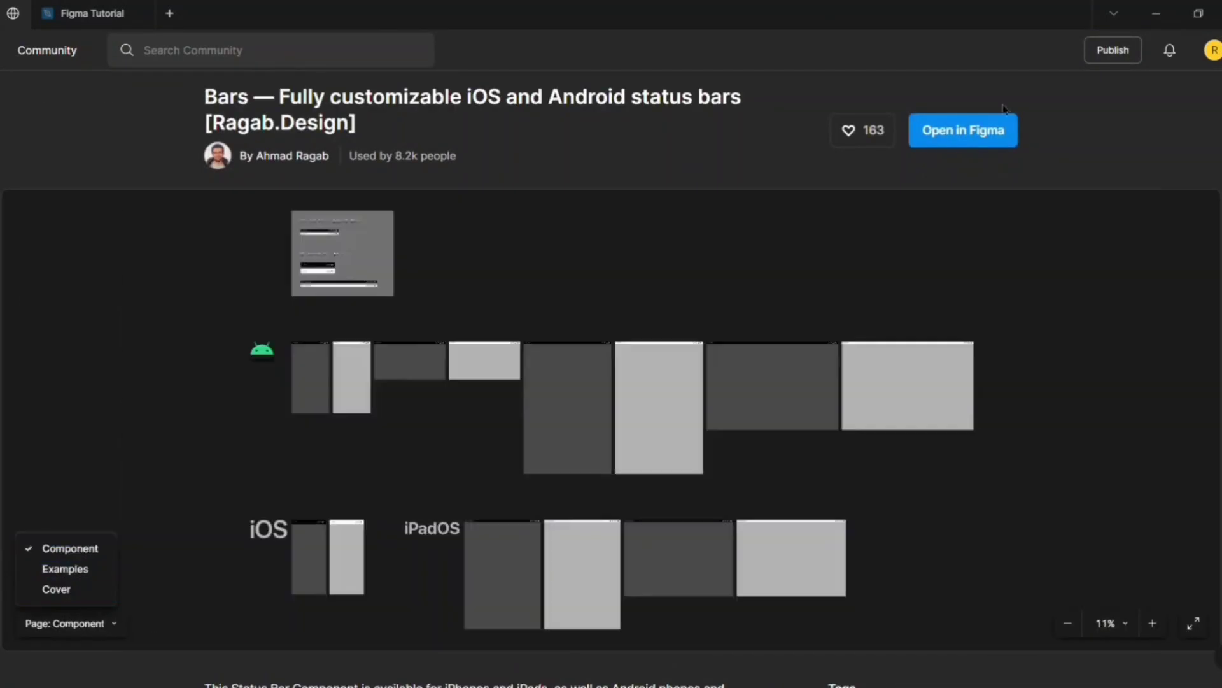
left_click(986, 132)
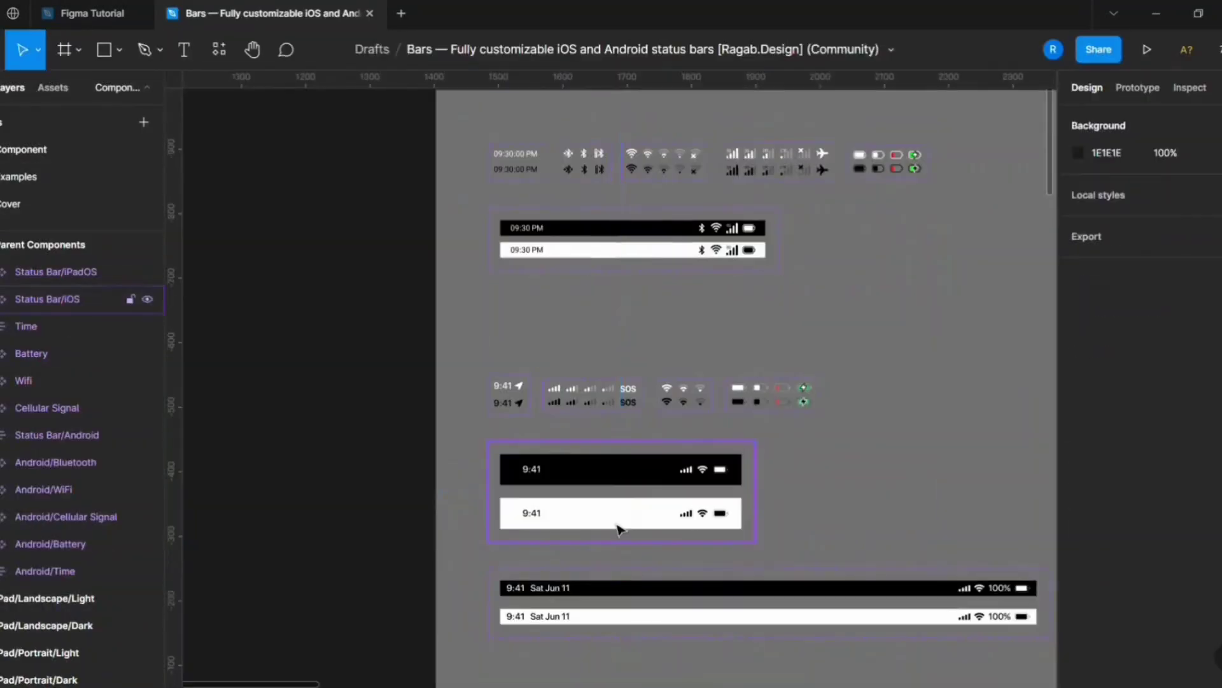
Copy the iOS status bar component set from the Bars file and paste it into the Figma Tutorial file.
left_click(621, 531)
key("ctrl+c")
left_click(93, 13)
key("ctrl+v")
scroll(868, 382, "down", 5)
scroll(792, 352, "up", 5)
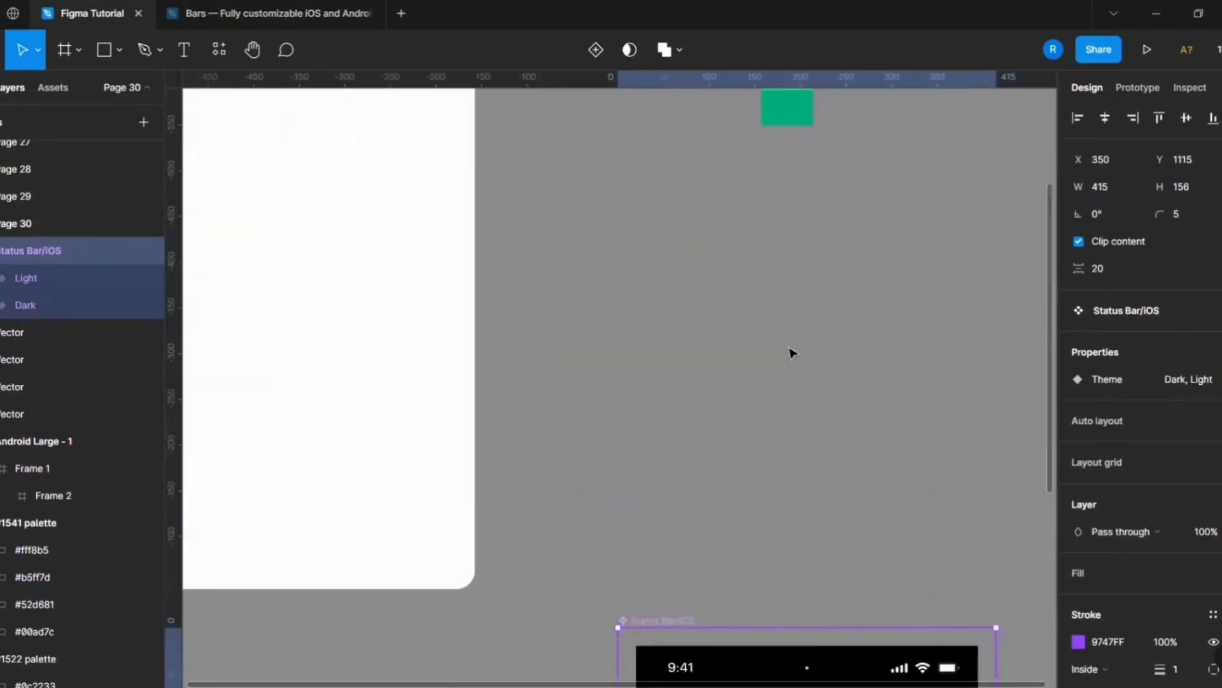
Insert an instance of the Status Bar/iOS component from the Page 30 local components onto the Android Large frame.
left_click(53, 88)
scroll(11, 440, "down", 5)
scroll(11, 440, "up", 3)
left_click(11, 500)
left_click(12, 490)
left_click(26, 439)
left_click_drag(36, 493, 512, 312)
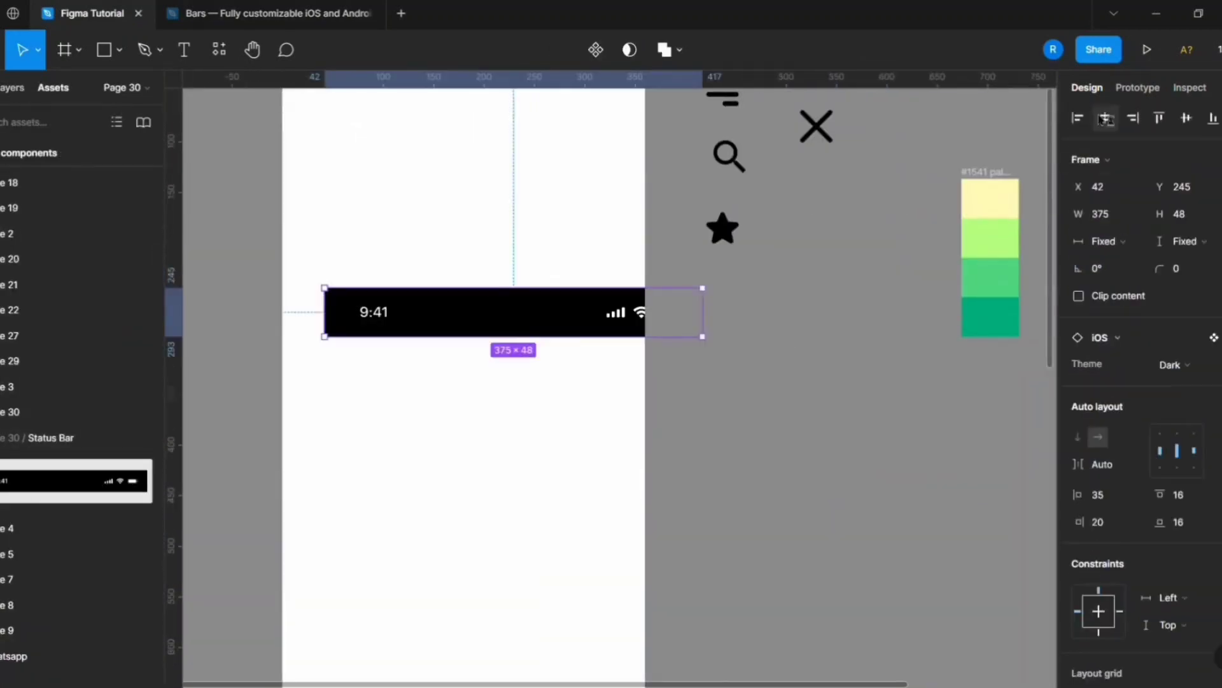
Centre the status bar horizontally in the phone frame, adjust its horizontal constraint and switch its theme to Light.
left_click(1104, 119)
left_click(1177, 598)
left_click(1178, 667)
left_click(1175, 365)
left_click(1174, 387)
Move the light status bar up to the upper edge of the phone frame.
left_click(790, 363)
left_click(533, 327)
scroll(445, 350, "up", 2)
left_click_drag(401, 393, 409, 152)
scroll(541, 279, "up", 3)
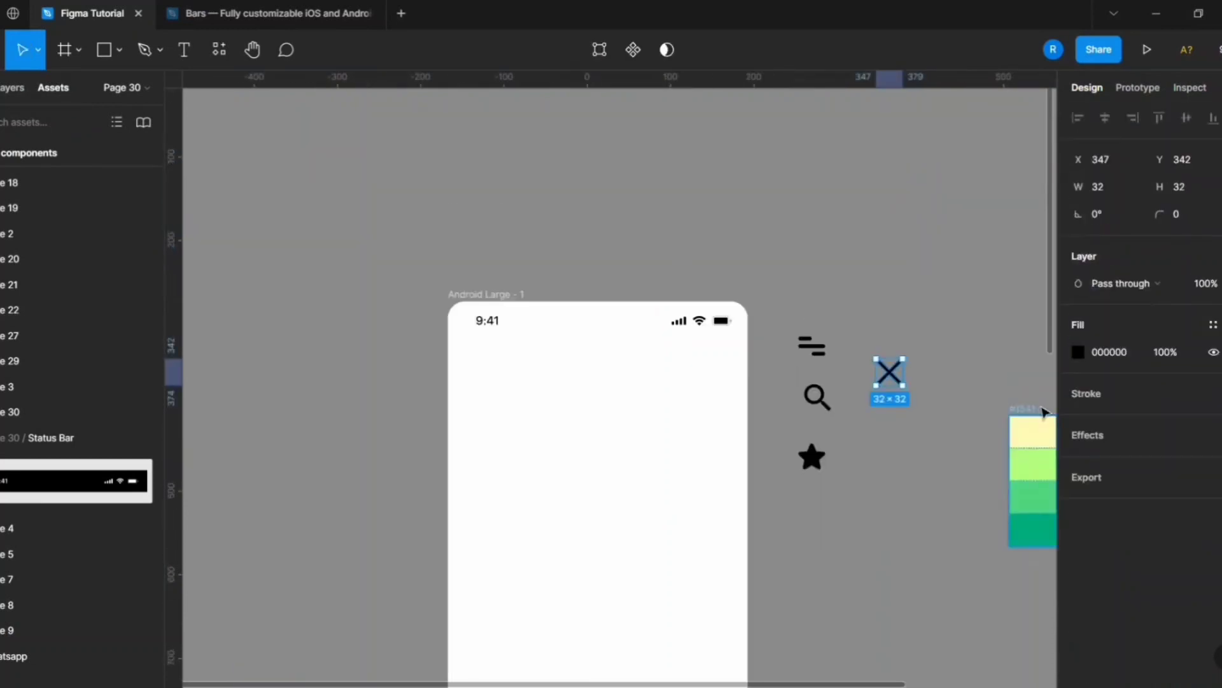
Place the menu icon inside the phone frame below the clock, at X 24 and Y 80.
left_click_drag(476, 384, 487, 396)
scroll(509, 356, "down", 3)
scroll(548, 240, "up", 3)
key("shift+Right")
key("Right")
key("Right")
key("Left")
key("Left")
key("Left")
key("Left")
key("shift+Up")
key("Up")
key("Up")
scroll(374, 229, "down", 2)
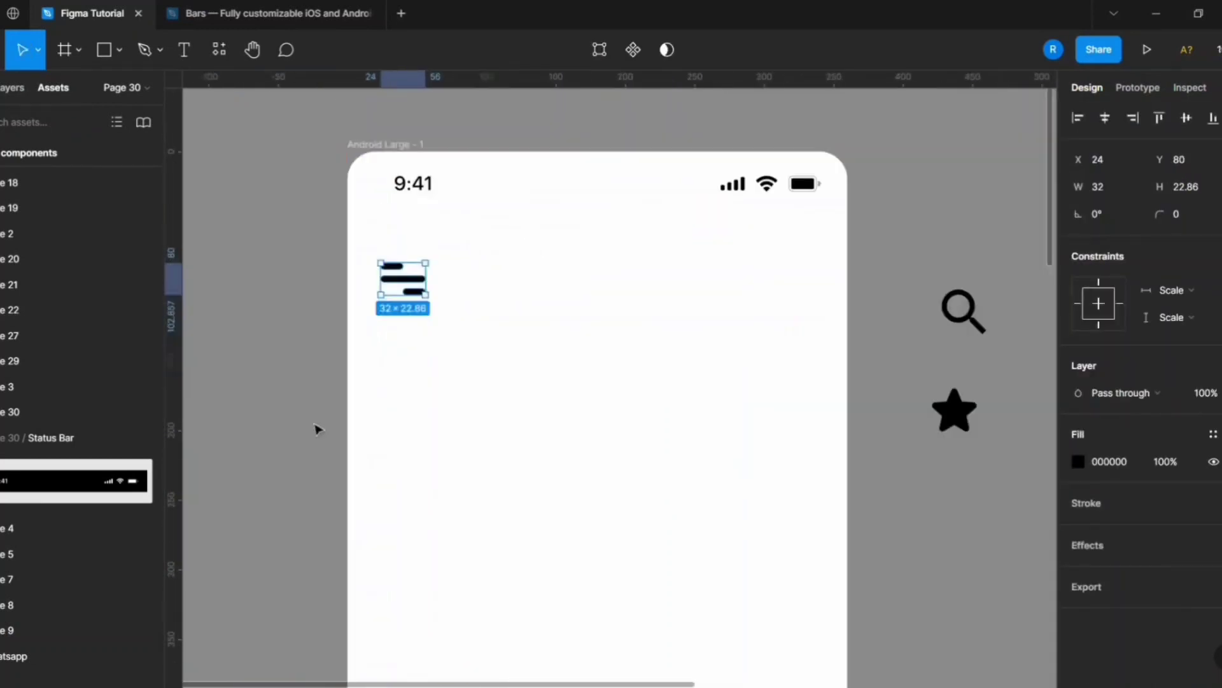
Draw a circle in the header opposite the menu icon and size it to 60 × 60.
left_click(316, 429)
left_click(119, 51)
left_click(129, 96)
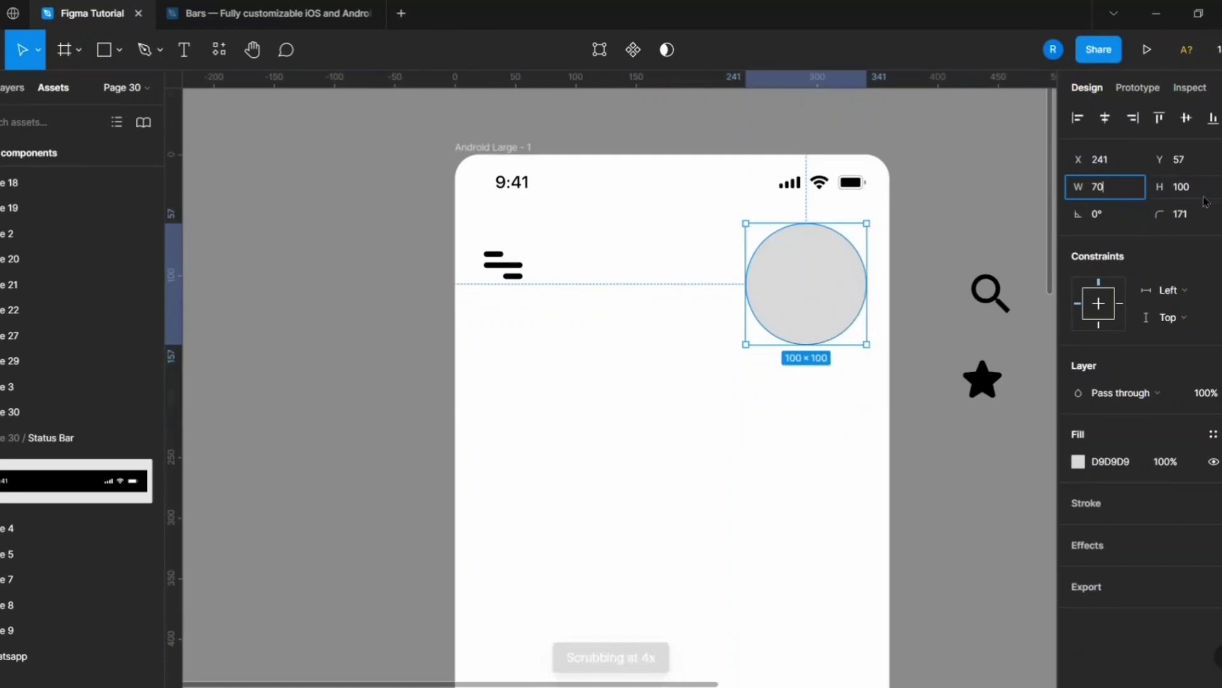
key("Return")
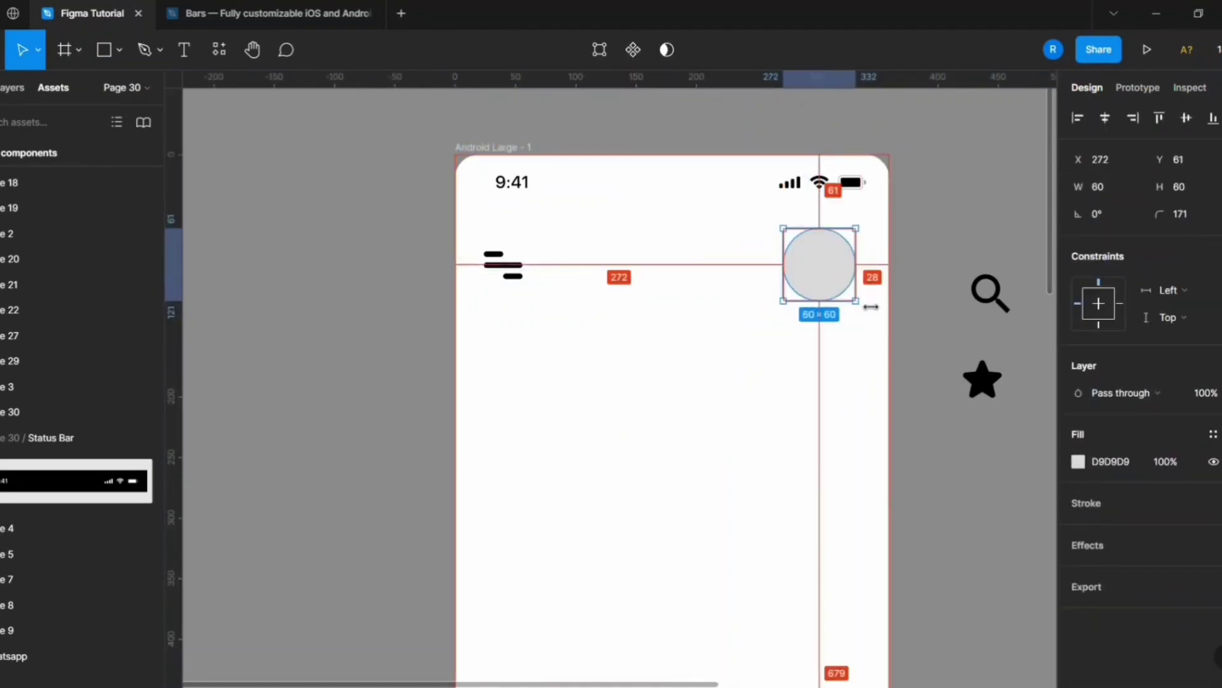
Fill the header circle with a woman's portrait photo using the Unsplash plugin.
right_click(986, 167)
left_click(868, 414)
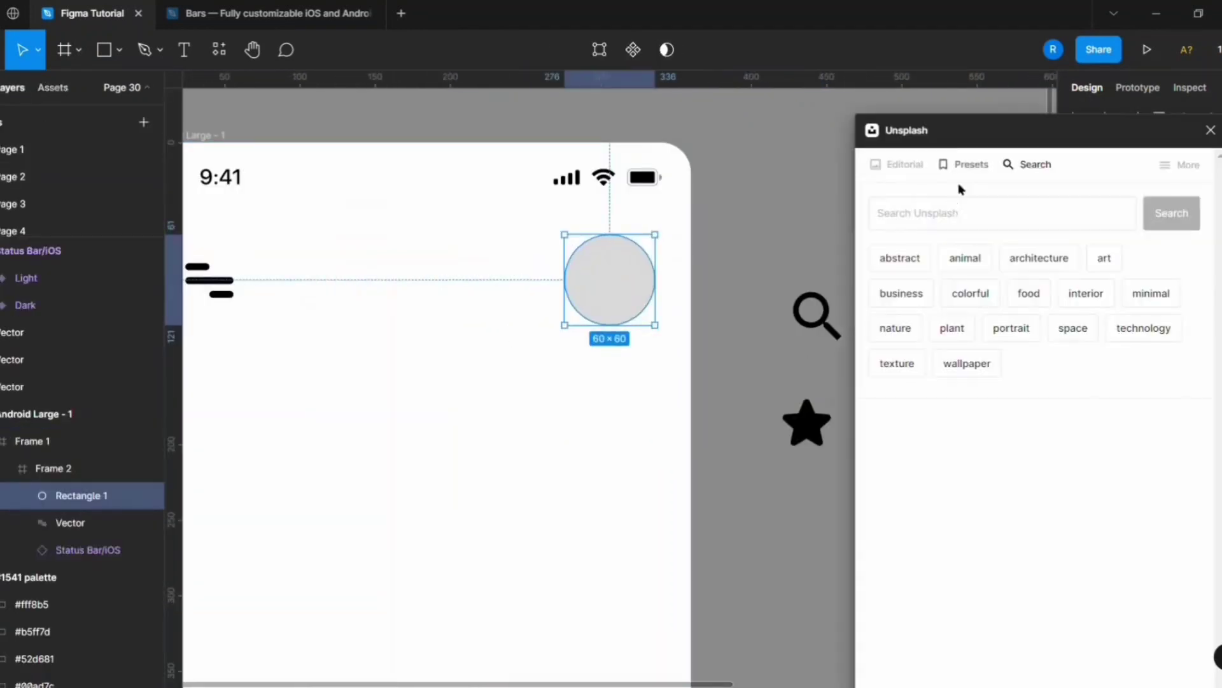
key("Return")
left_click(1123, 382)
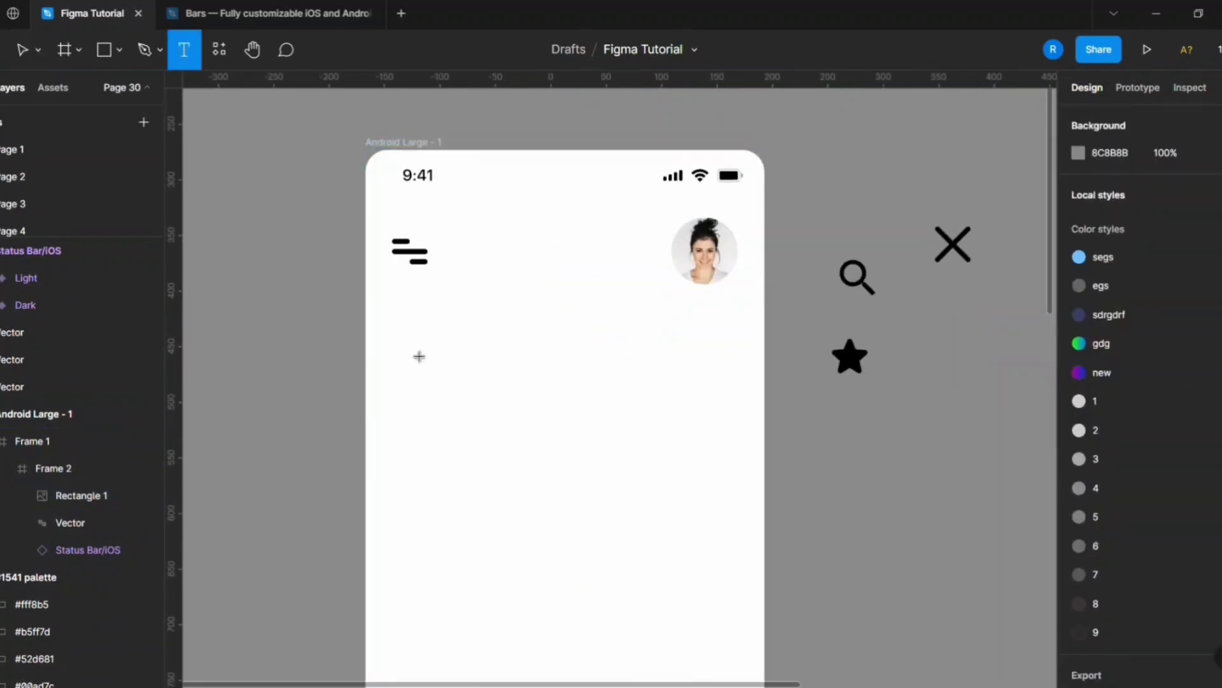
Add a greeting heading of "Hi" plus a first name in Roboto Bold 32 and place it below the menu icon.
left_click(392, 342)
type("Hi Jiya")
scroll(444, 403, "up", 5)
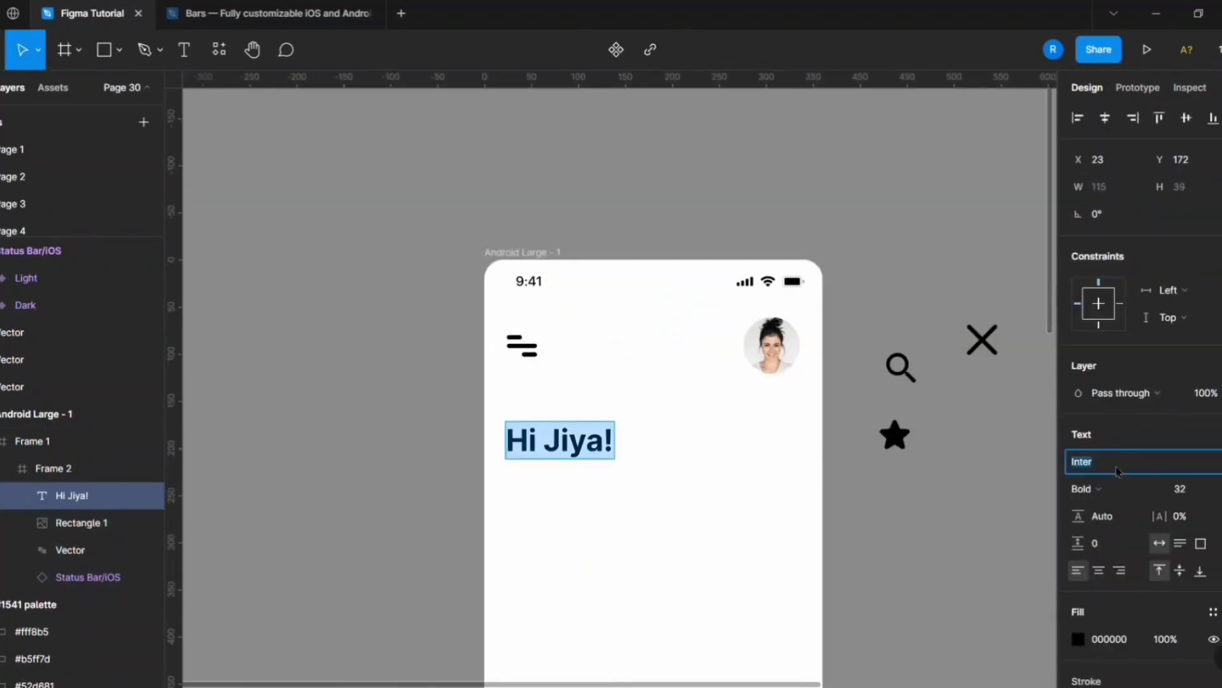
double_click(578, 450)
double_click(578, 450)
left_click_drag(578, 450, 576, 413)
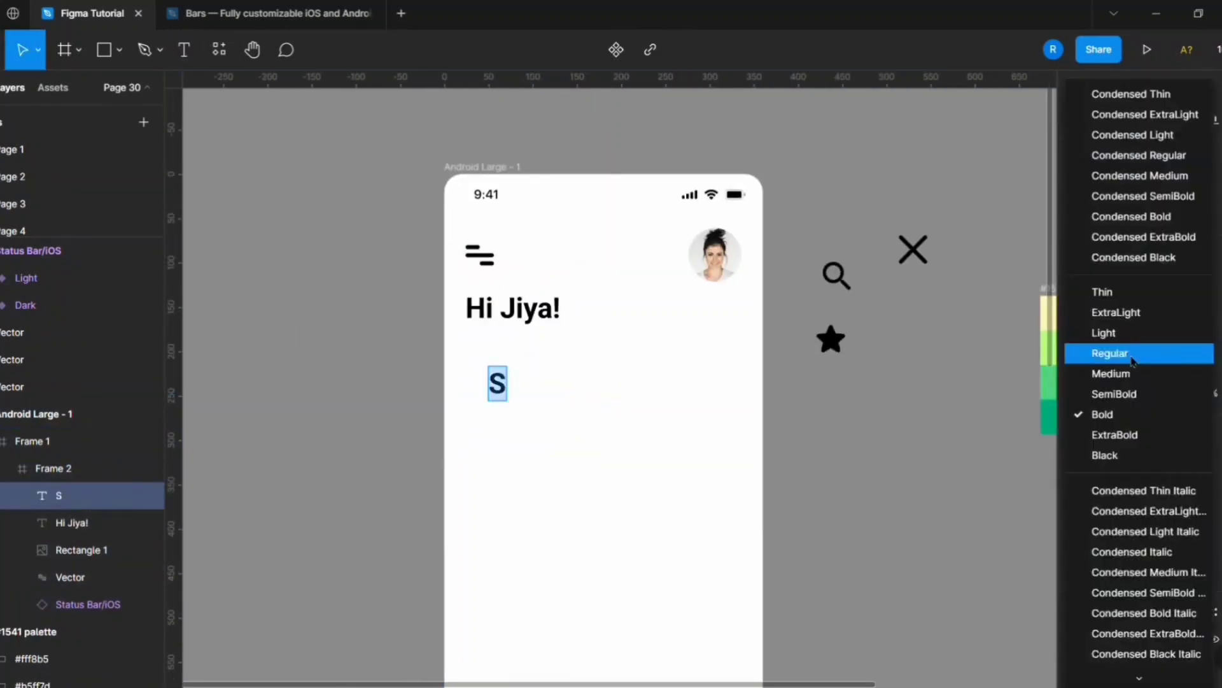
Add the grey subtitle "Search for subjects you want to study" in Roboto Medium 16 directly below the greeting.
left_click(1112, 352)
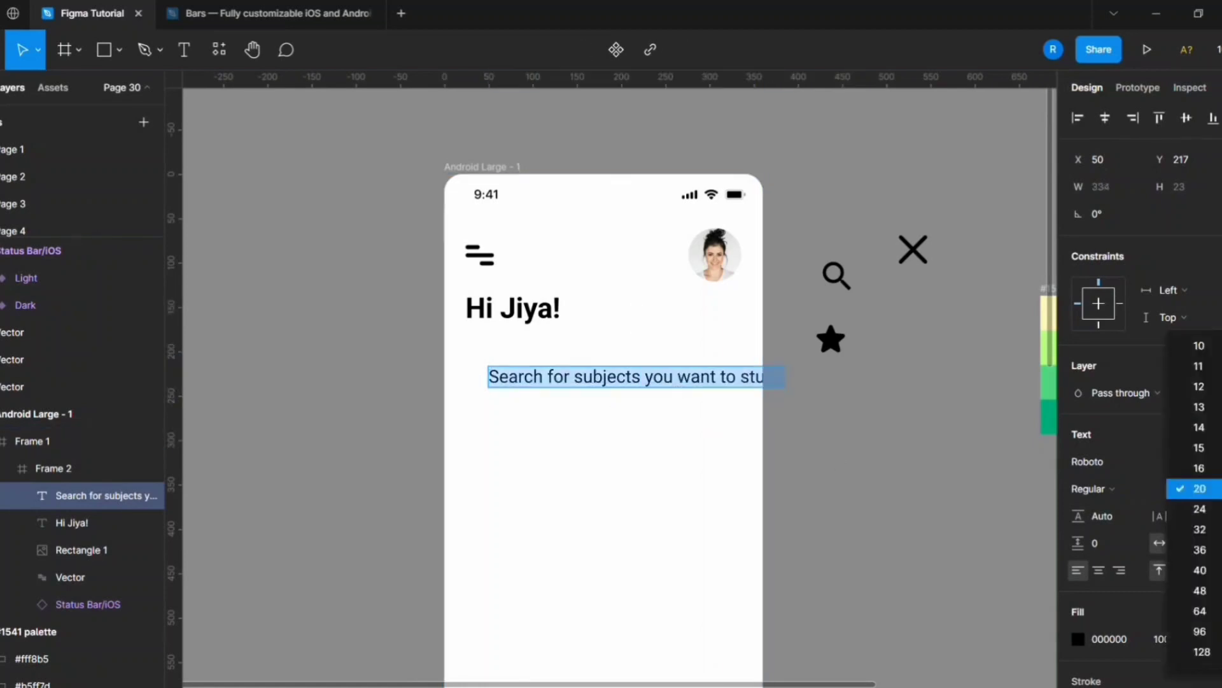
left_click(1200, 468)
left_click(1090, 488)
left_click(1118, 371)
left_click(514, 310)
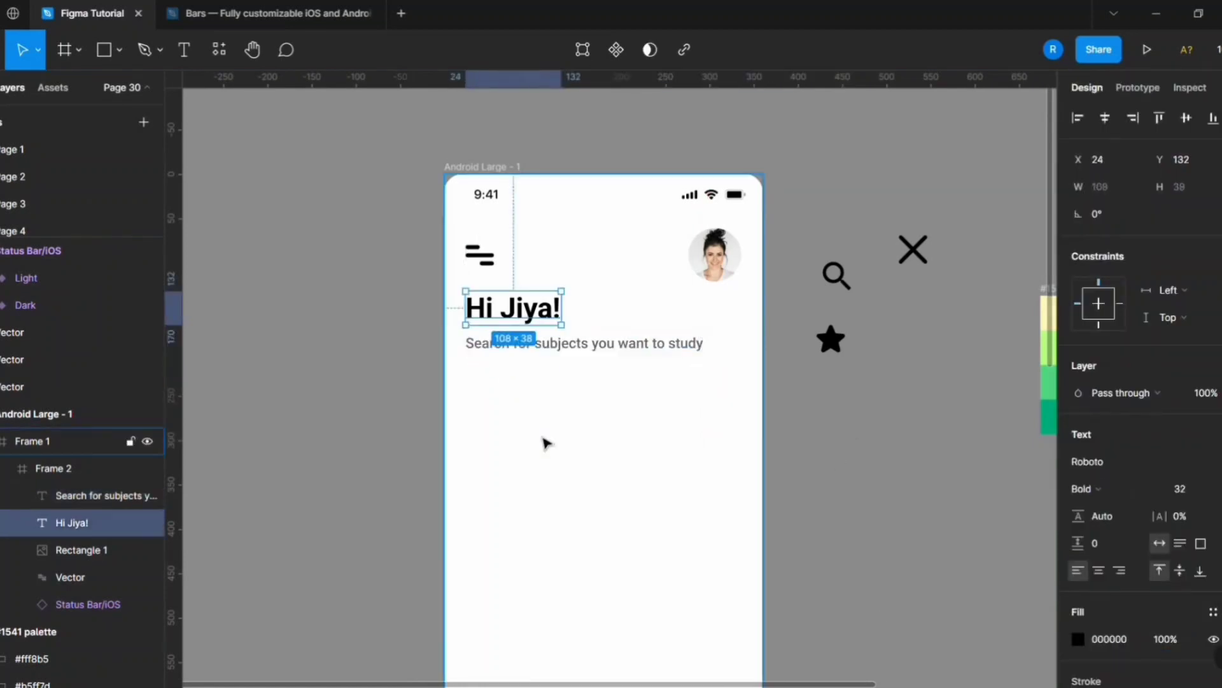
left_click(504, 170)
scroll(504, 171, "up", 2)
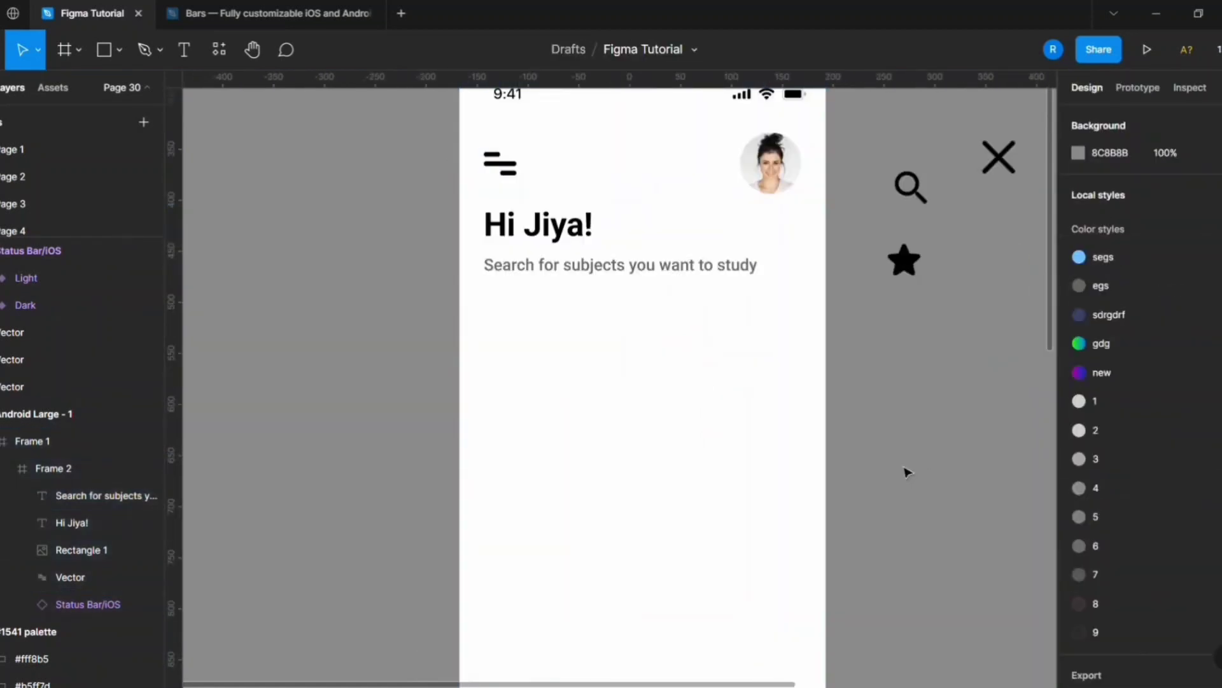
Create a larger "Search |" text from a copy of the subtitle below it and wrap its pieces in an auto layout.
left_click_drag(608, 266, 619, 338)
left_click(1219, 489)
left_click(1200, 513)
left_click(540, 339)
left_click(522, 344, "shift")
key("shift+a")
left_click(579, 351)
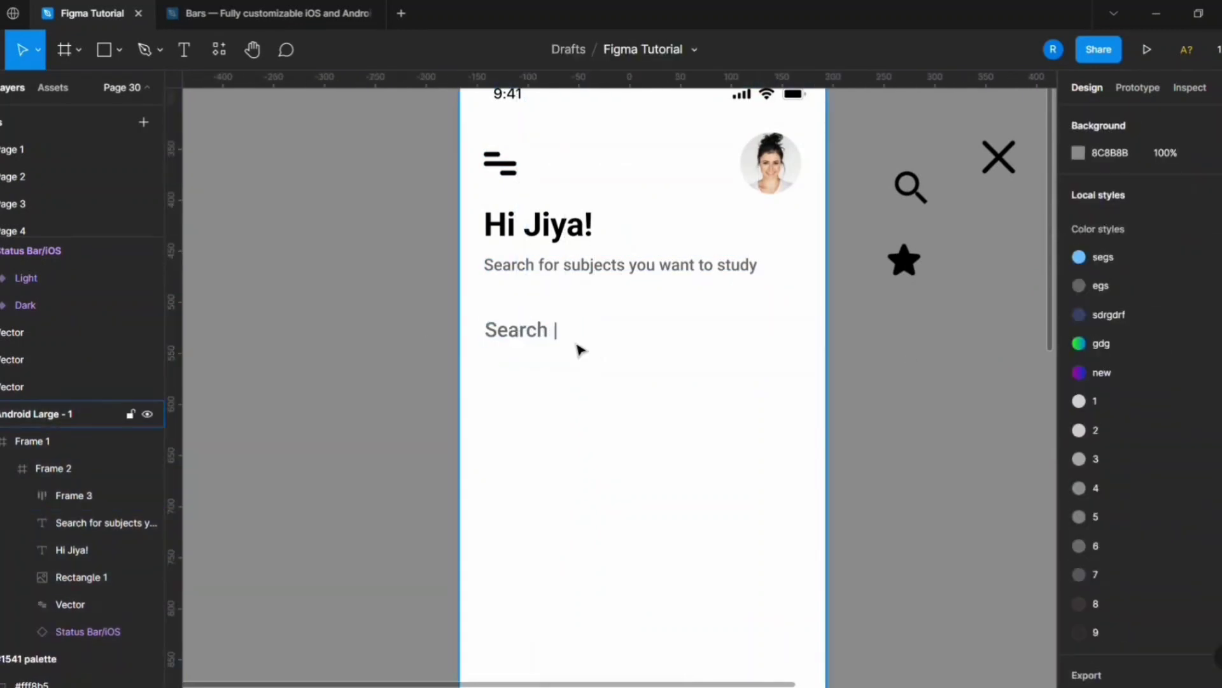
Draw a thin rectangle about 100 wide under the search text and set its height to 4.
left_click(105, 50)
left_click_drag(424, 369, 526, 401)
left_click(696, 415)
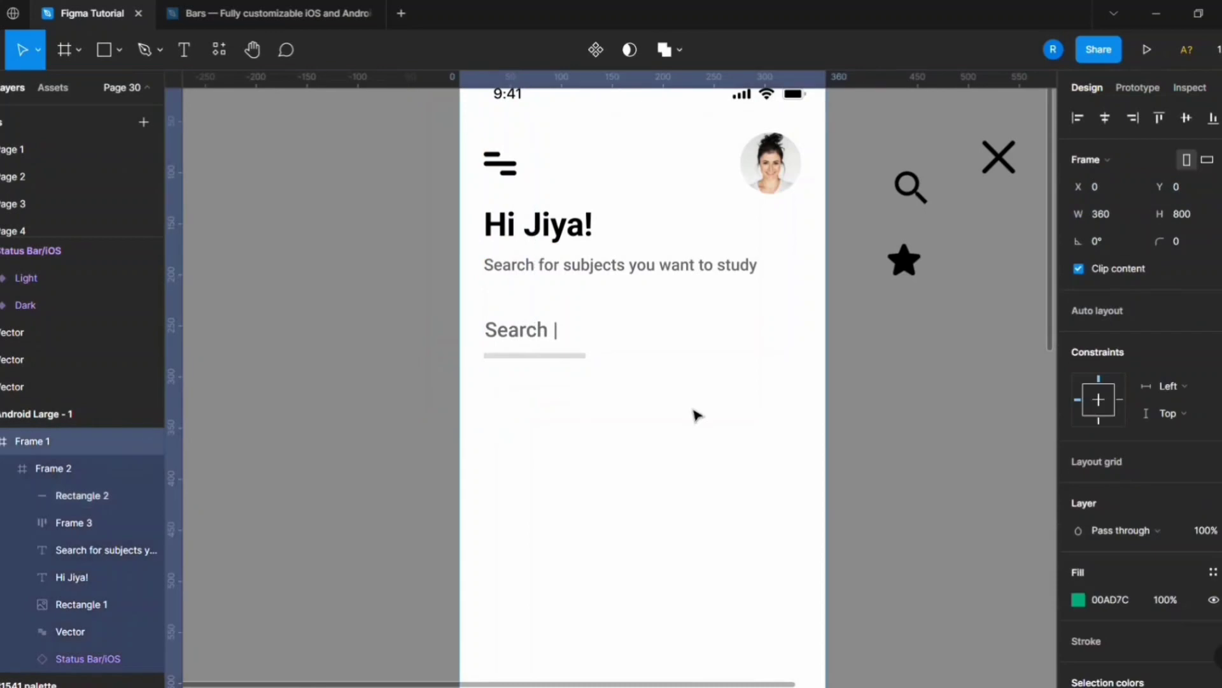
left_click(546, 356)
left_click(1177, 187)
type("4")
key("Return")
Set the underline's width to 312, height to 3 and corner radius to 15, with a centred horizontal constraint.
left_click(664, 314)
scroll(560, 362, "up", 4)
left_click(560, 349)
scroll(842, 425, "down", 2)
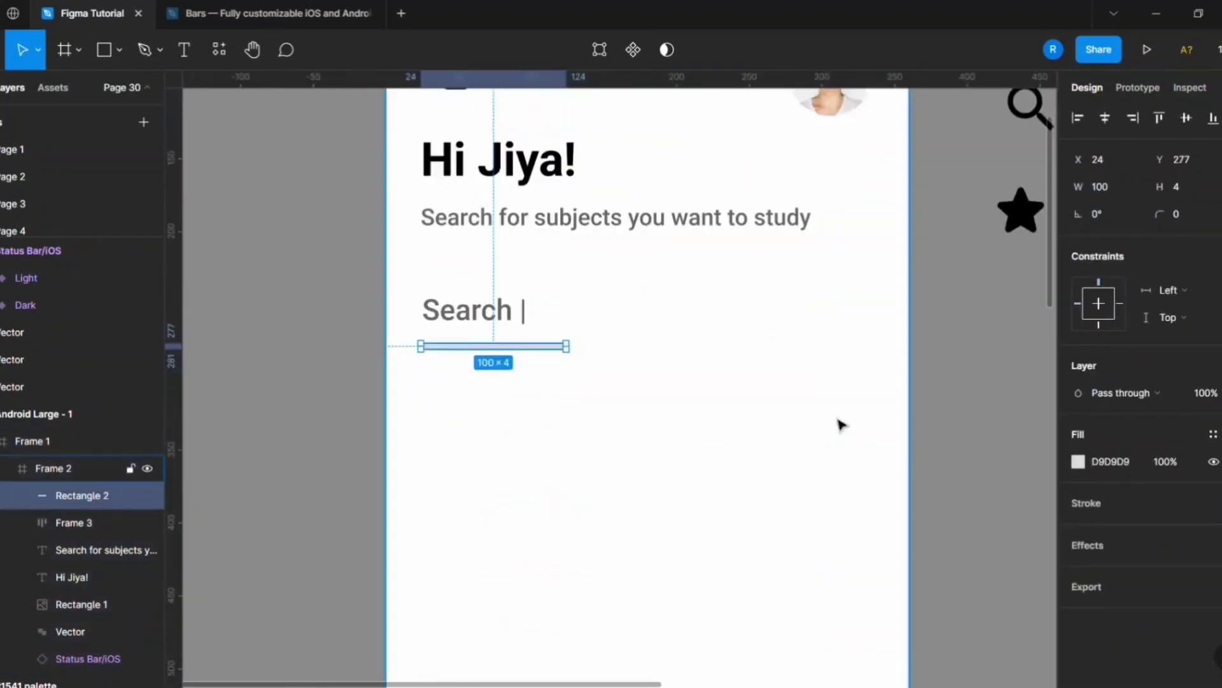
type("312")
key("Return")
left_click(742, 379)
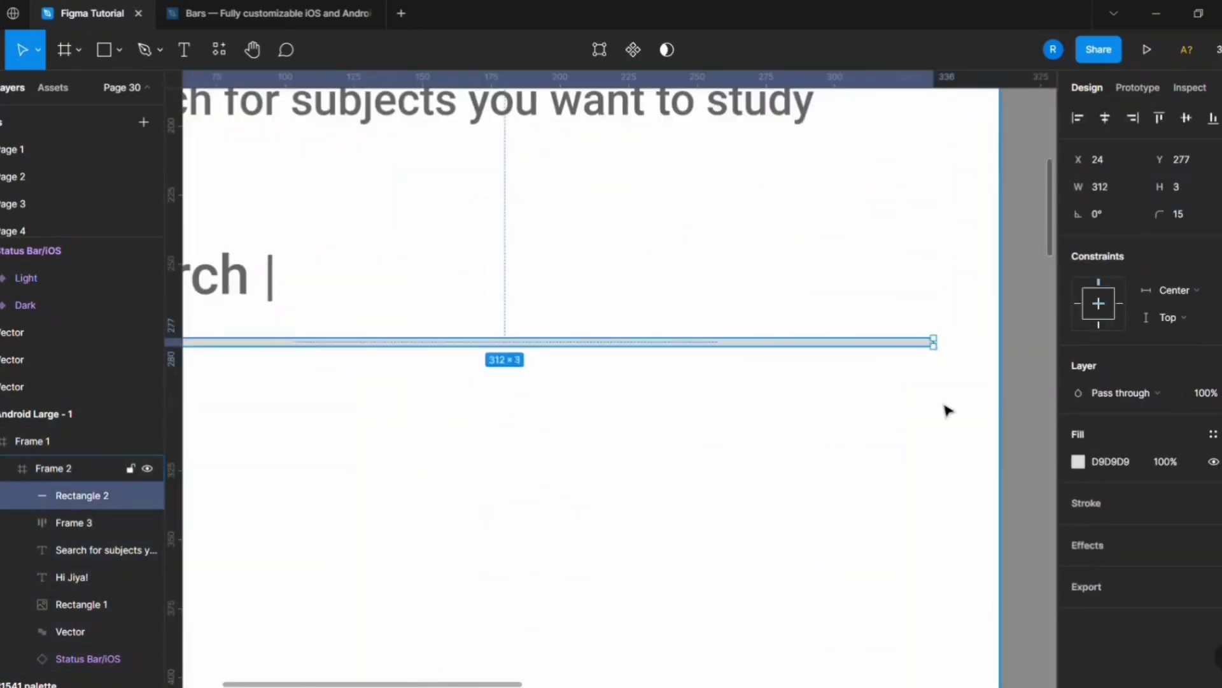
scroll(948, 410, "down", 5)
scroll(682, 503, "up", 4)
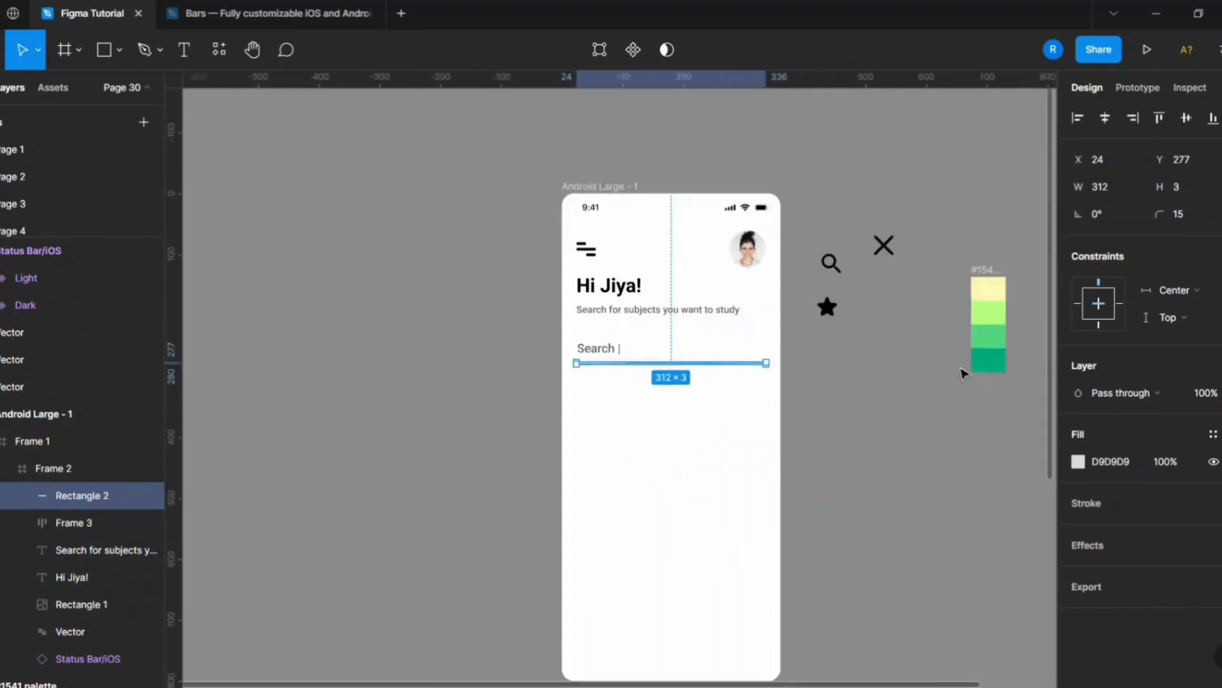
Fill the search underline with the #00ad7c green sampled from the colour palette.
left_click(989, 360)
left_click(672, 362)
left_click(1078, 461)
left_click(989, 360)
left_click(800, 474)
Recolour the greeting heading and the menu icon dark green, 034B37.
scroll(777, 490, "up", 2)
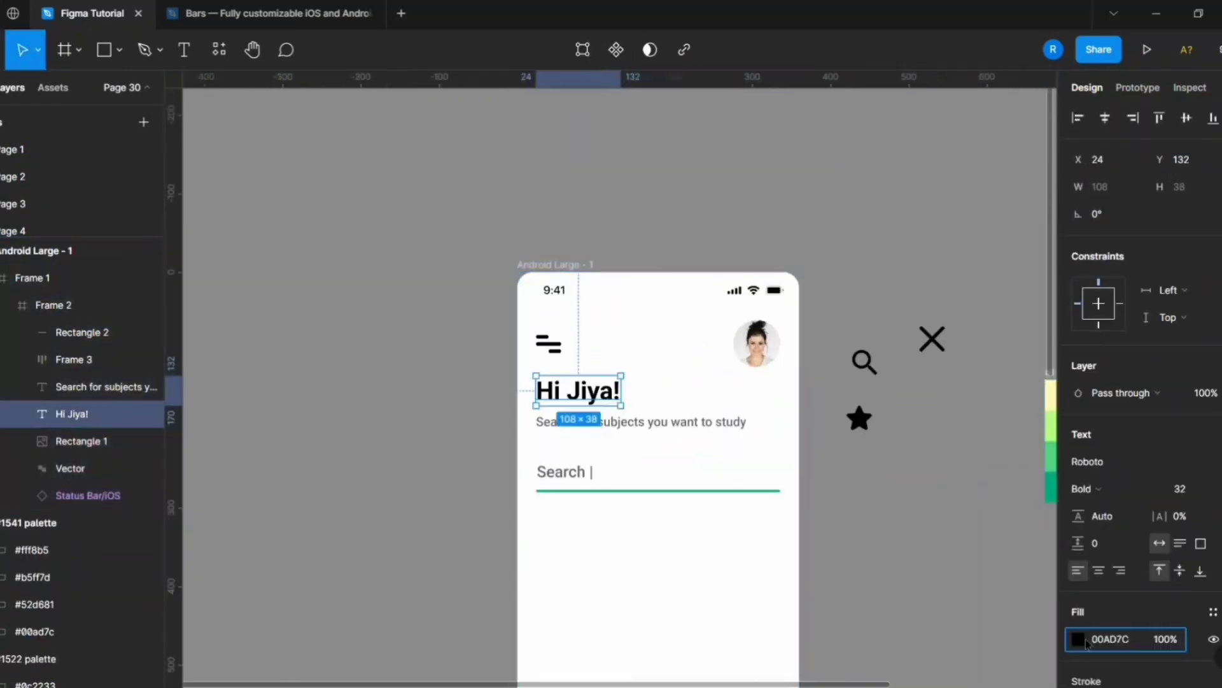
left_click(1077, 638)
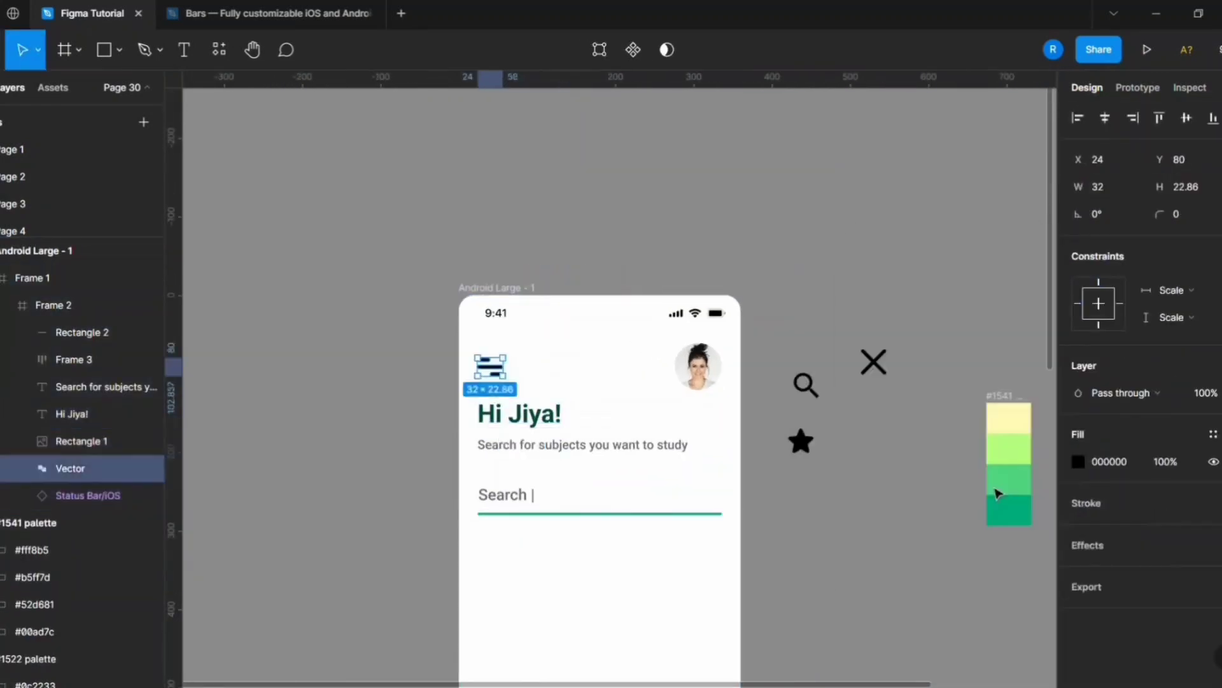
left_click(879, 556)
scroll(879, 557, "down", 1)
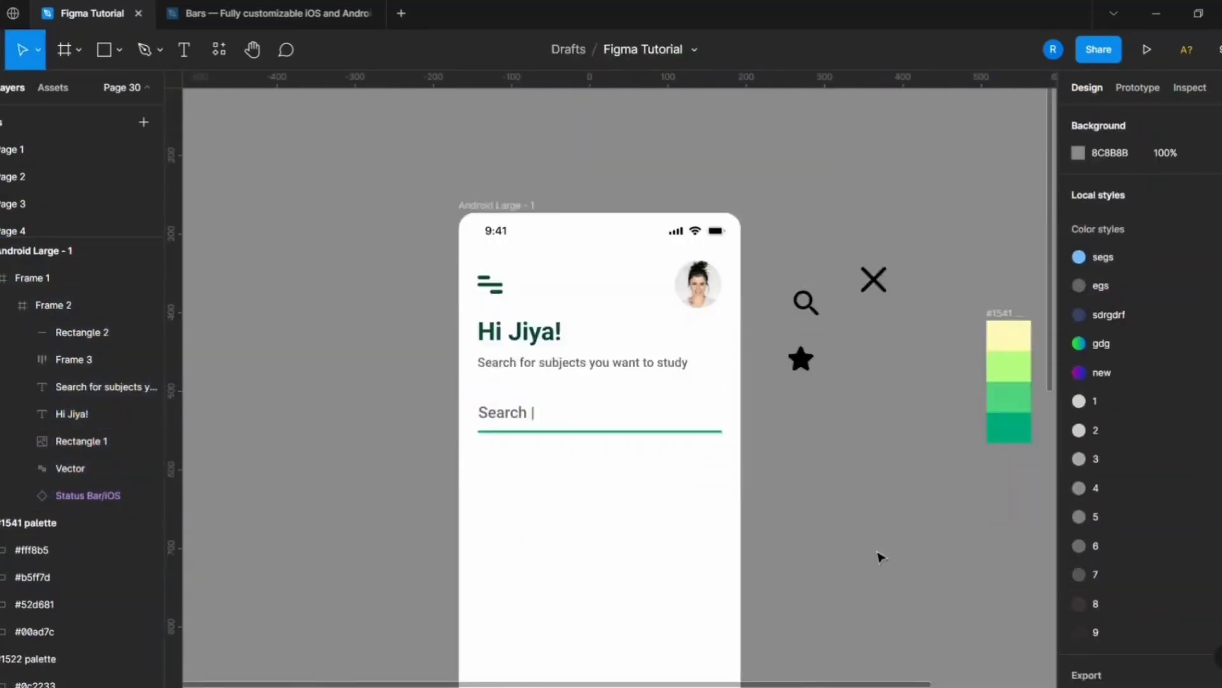
scroll(560, 363, "up", 3)
Wrap the greeting heading and its subtitle together in a vertical auto layout.
left_click(560, 361)
key("alt")
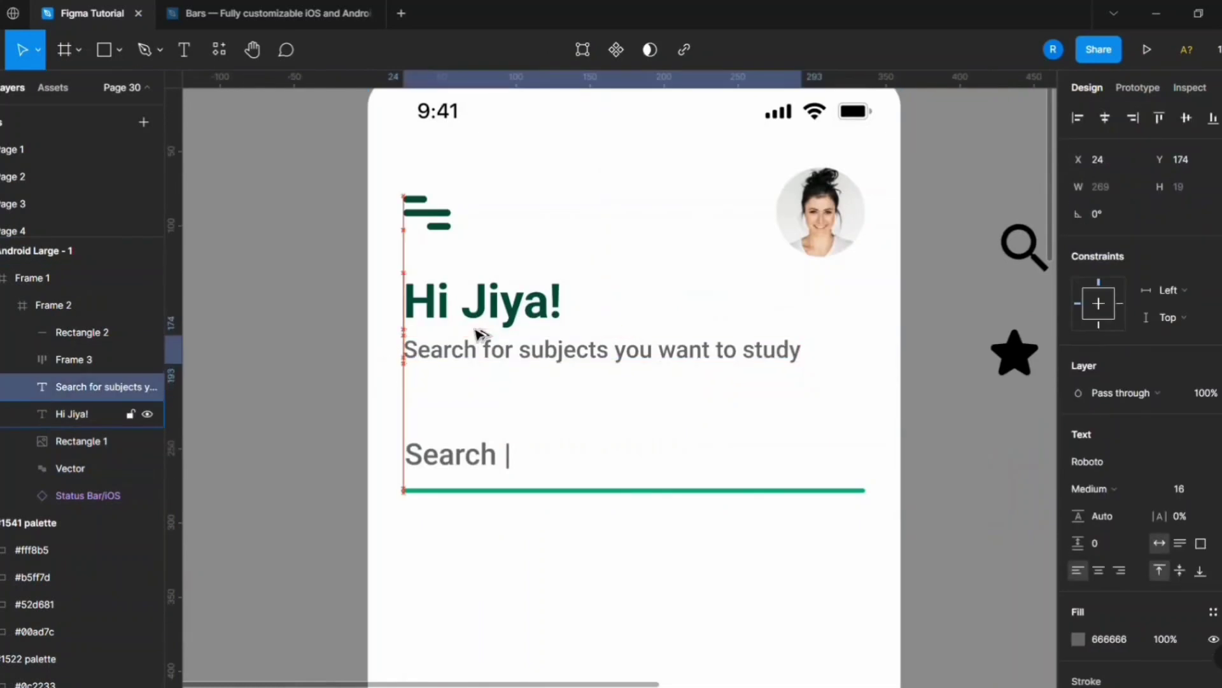
key("shift+a")
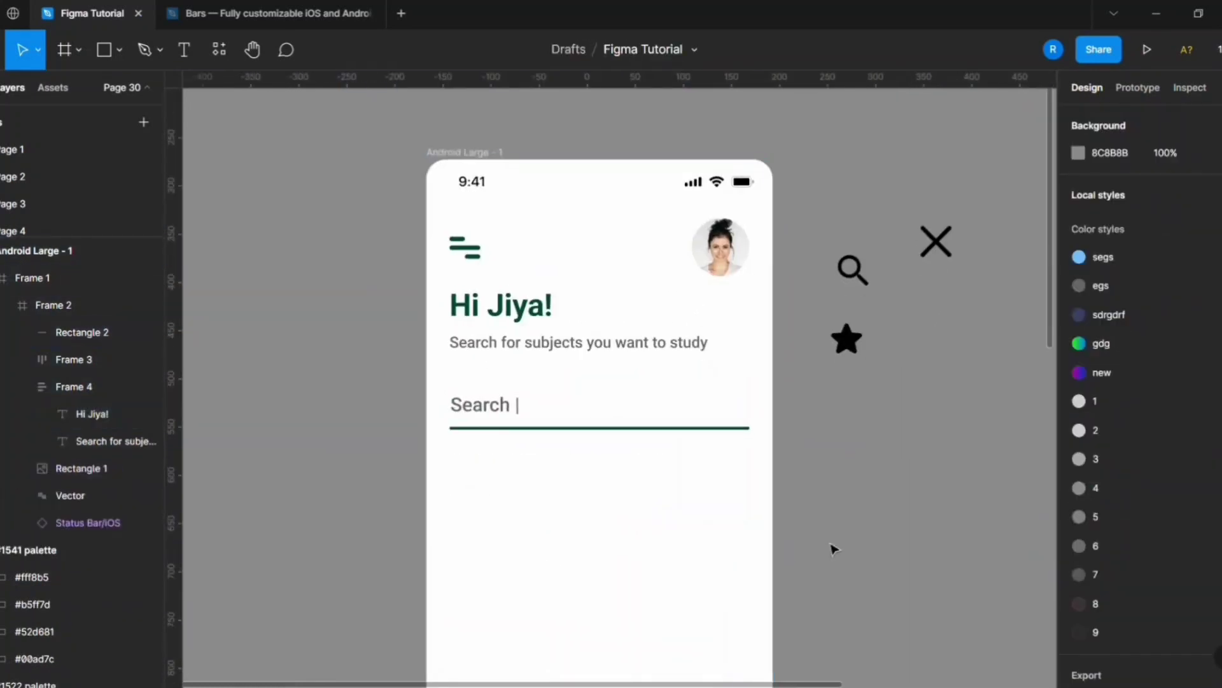
Recolour the search underline dark green and place the search icon, resized to 24 wide, near the end of the search line.
left_click_drag(885, 248, 737, 386)
left_click_drag(856, 273, 726, 407)
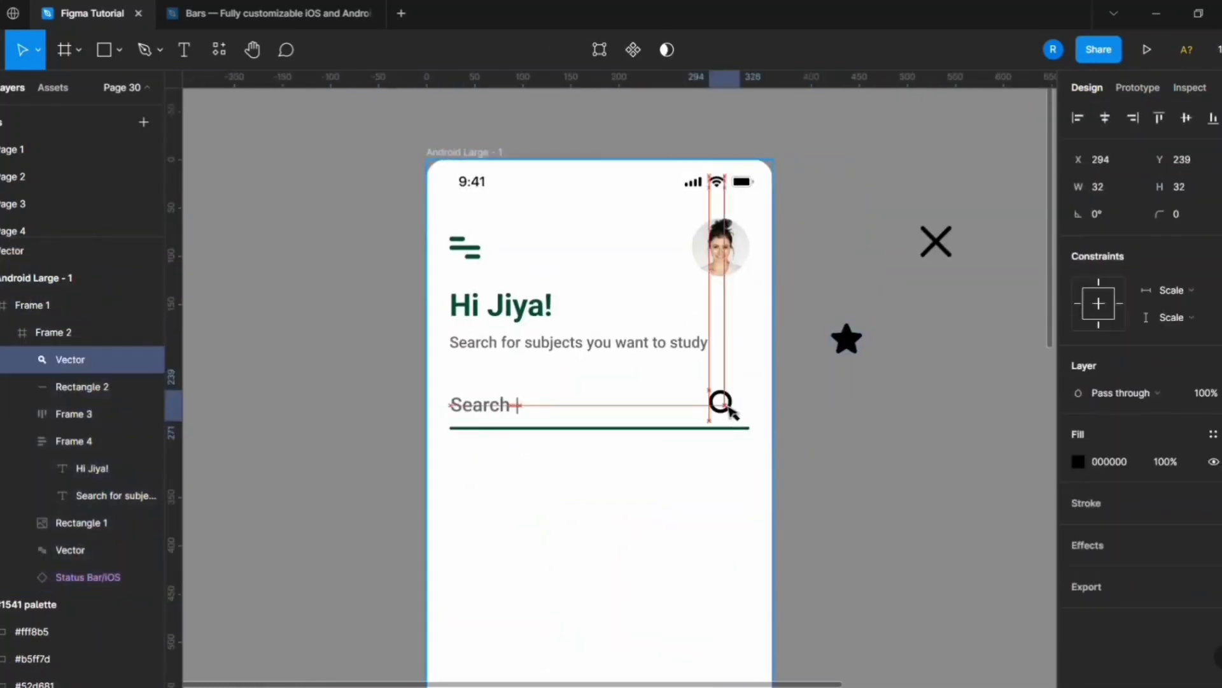
scroll(738, 401, "up", 3, "ctrl")
left_click(791, 466)
Combine the search text and the search icon into a horizontal auto layout row.
left_click(471, 291, "ctrl")
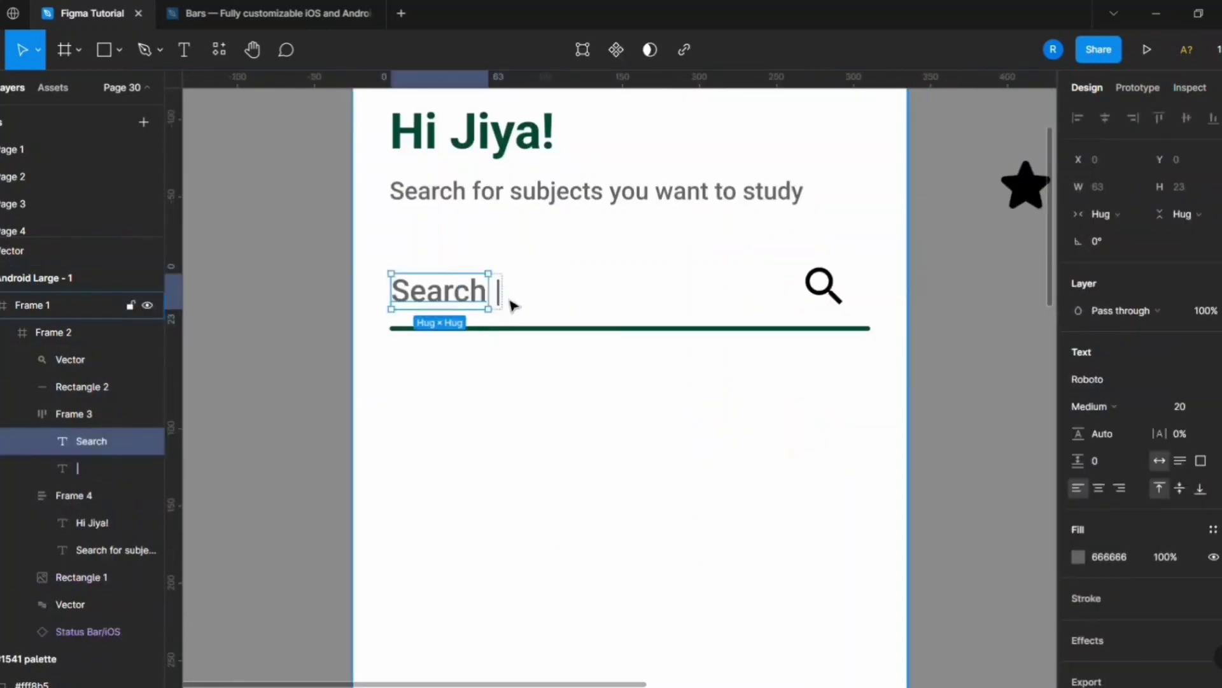
left_click(500, 294)
left_click(825, 290, "shift")
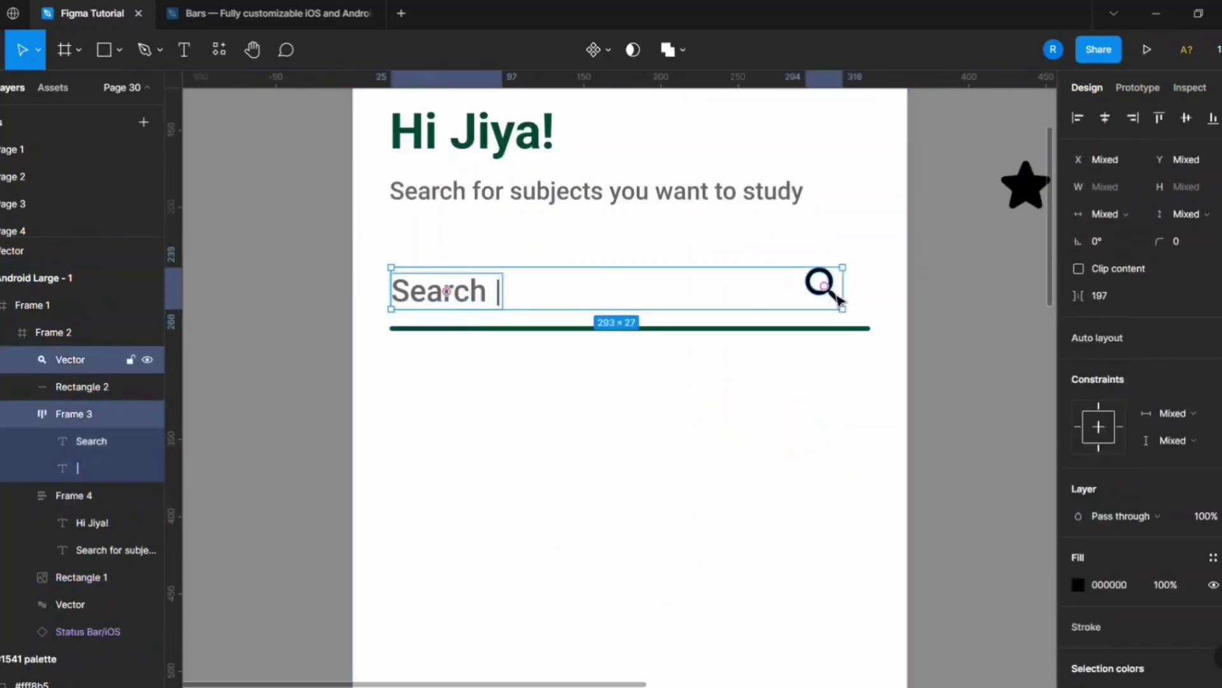
key("shift+a")
key("alt")
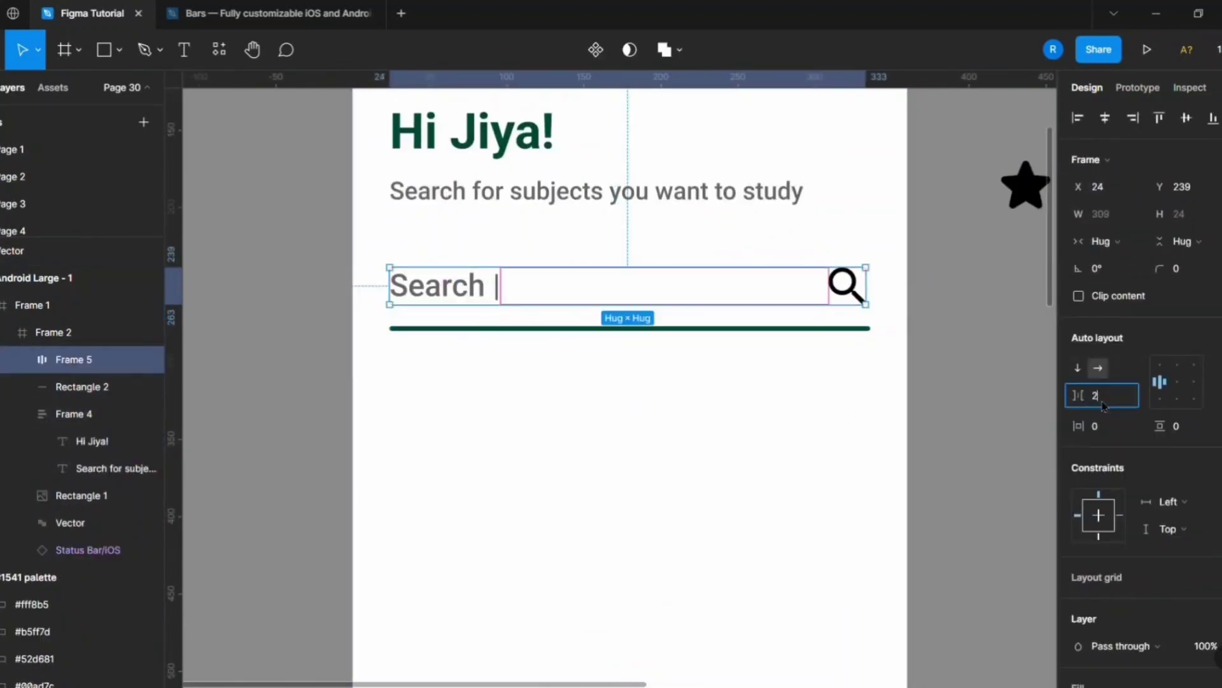
Widen the row's item spacing to span 312 and wrap it with the underline in a vertical auto layout.
type("16")
key("Return")
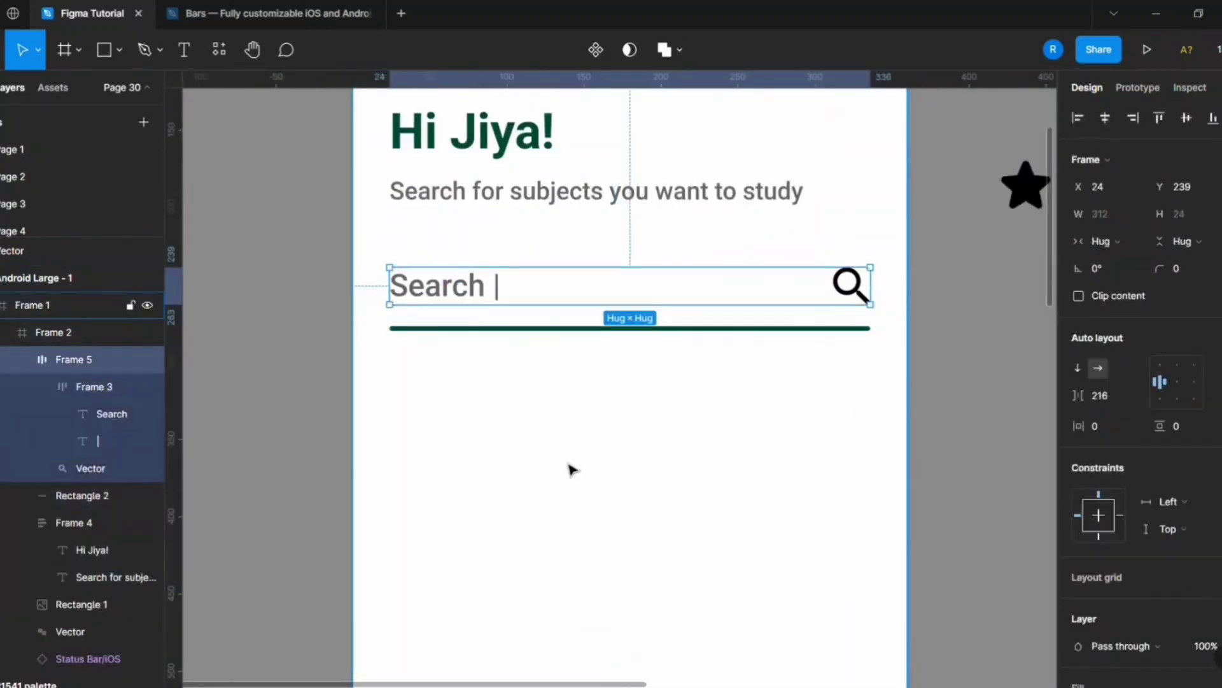
key("shift+a")
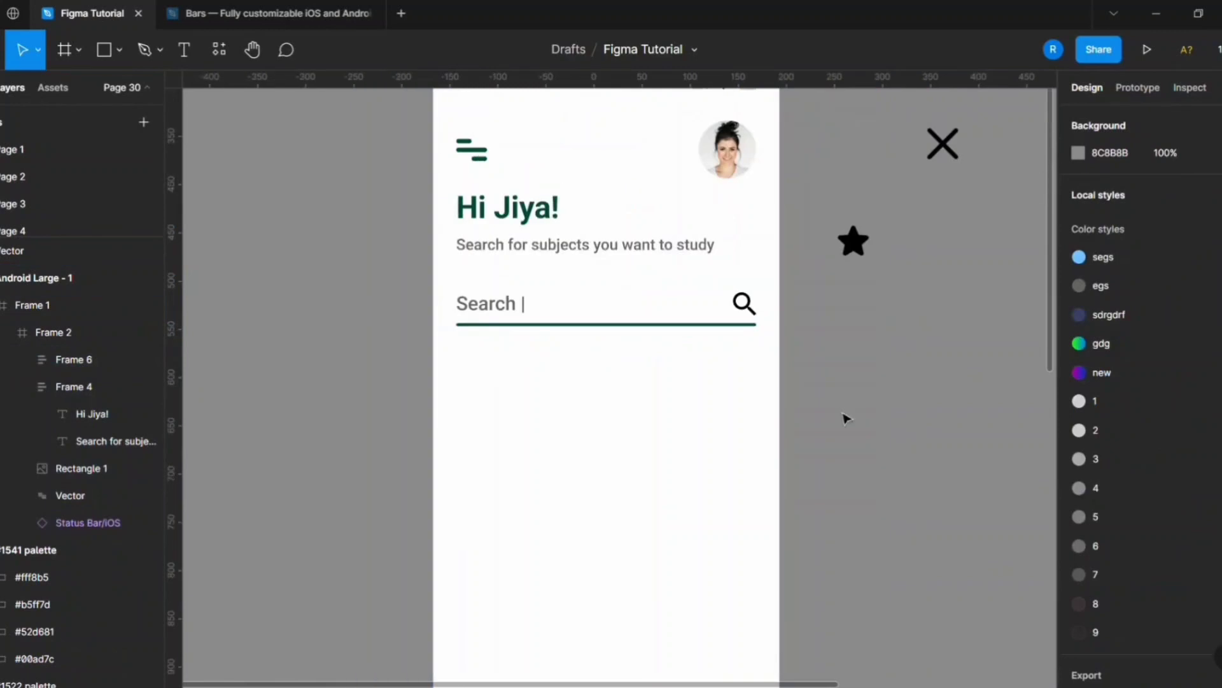
Duplicate the greeting heading below the search bar at Y 314 and change its text to "For You".
left_click(503, 215)
key("ctrl+d")
left_click_drag(503, 215, 503, 407)
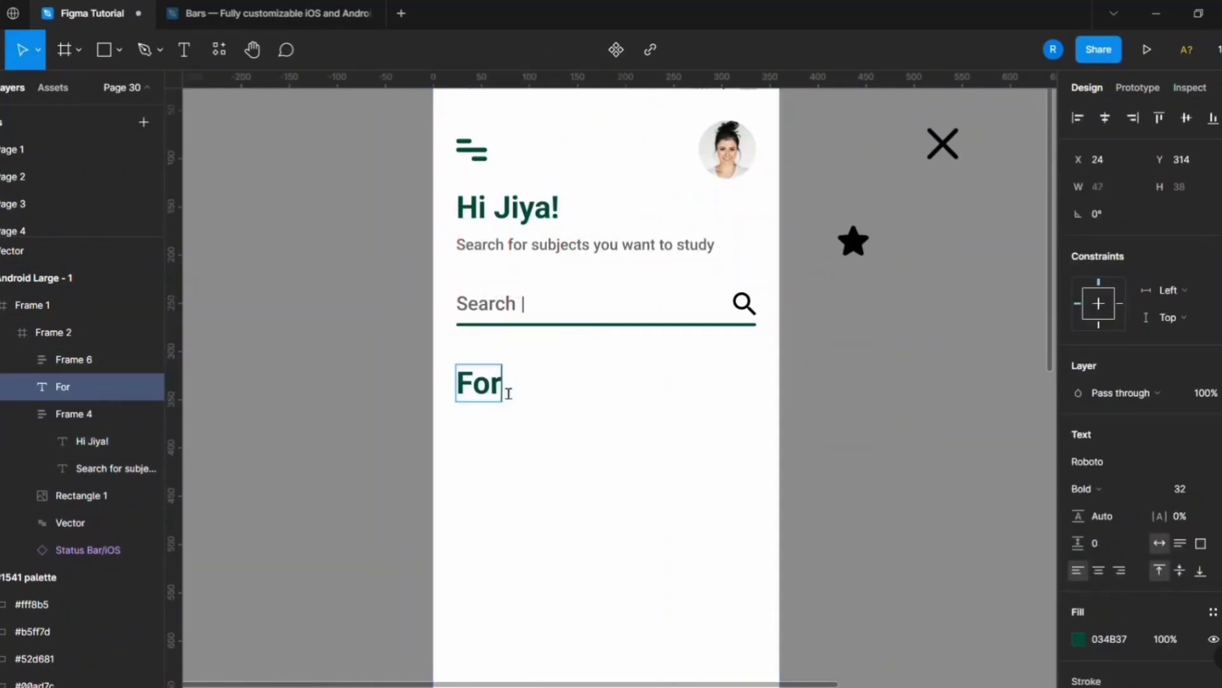
left_click(859, 410)
scroll(859, 410, "down", 1)
scroll(497, 408, "down", 2)
left_click(841, 370)
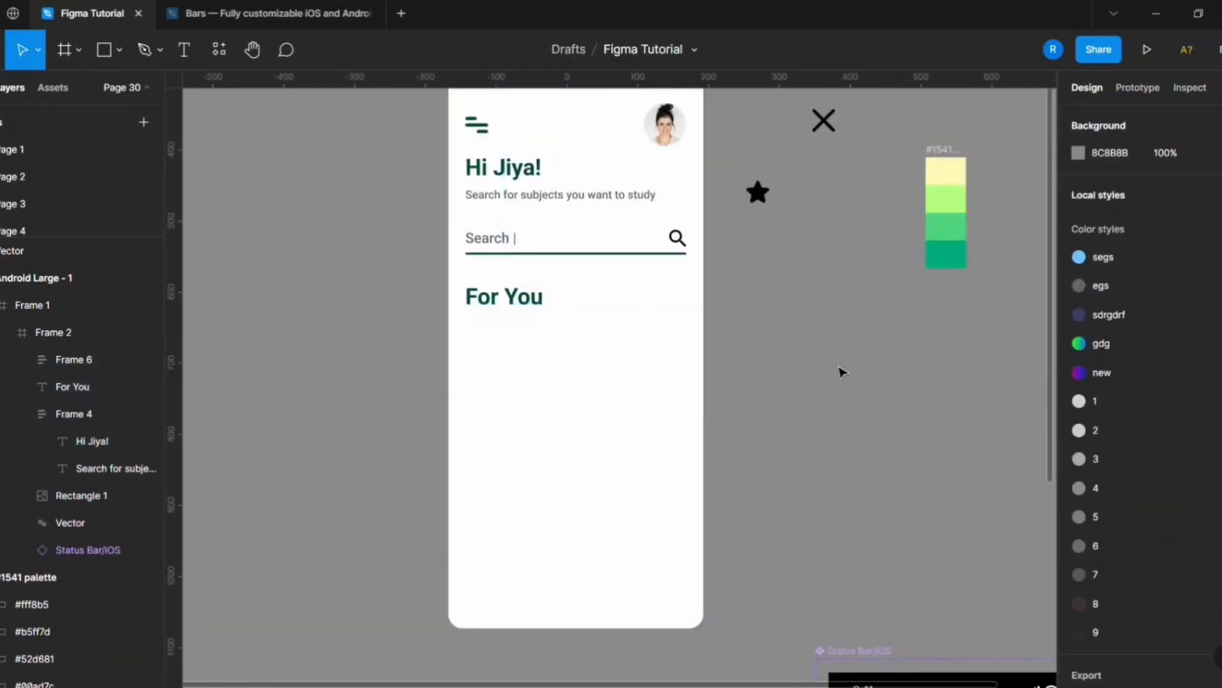
Draw a card rectangle below the "For You" heading, sized 120 × 150 with a corner radius of 20.
scroll(657, 407, "up", 2)
scroll(594, 415, "up", 1)
key("r")
left_click(464, 393)
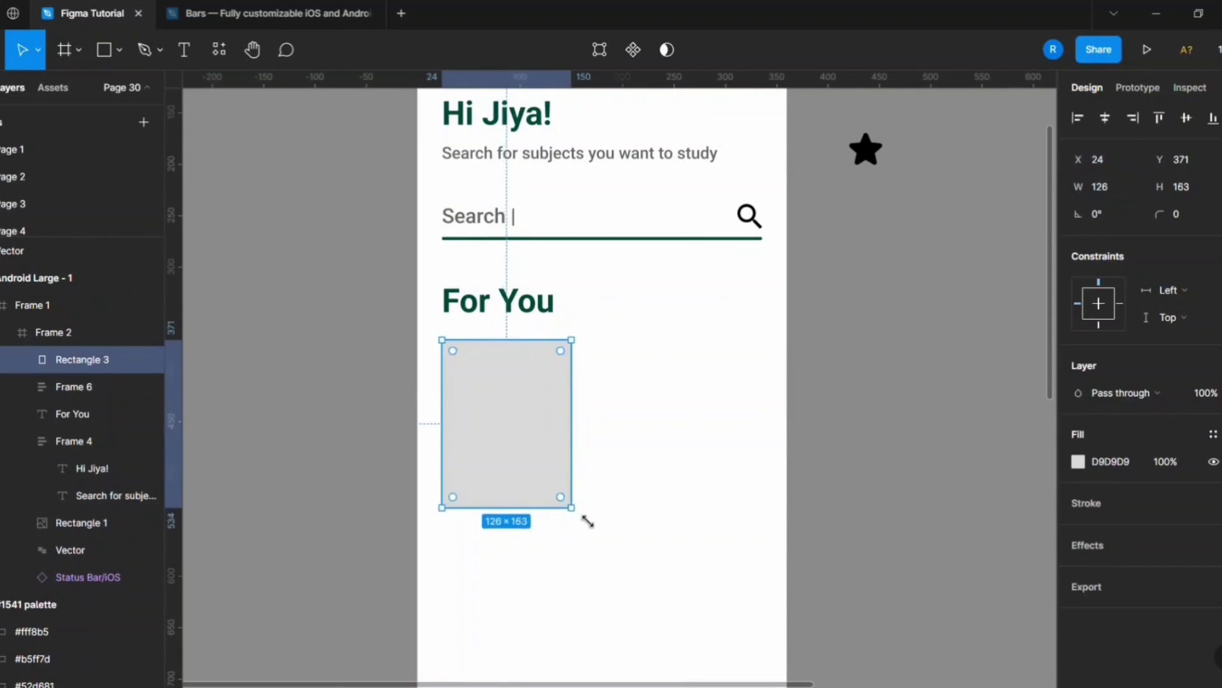
scroll(588, 521, "down", 3)
scroll(619, 598, "up", 2)
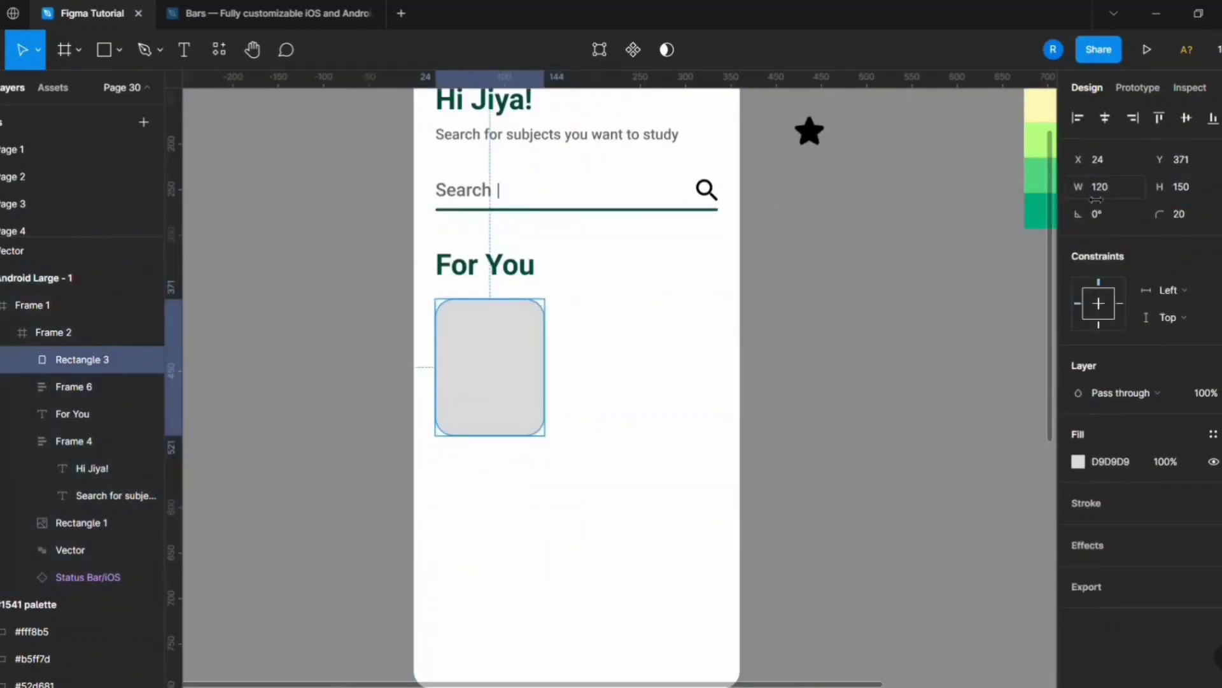
Move the card outside the phone frame and duplicate it into a row of three 140 × 180 cards.
left_click_drag(509, 393, 813, 380, "alt")
key("ctrl+d")
left_click(828, 389)
scroll(552, 439, "up", 2)
left_click(496, 387, "ctrl")
left_click(668, 385, "shift")
left_click(789, 383, "shift")
scroll(733, 391, "up", 2)
Launch the Unsplash plugin and duplicate a fourth card at the end of the row.
right_click(804, 207)
left_click(1025, 439)
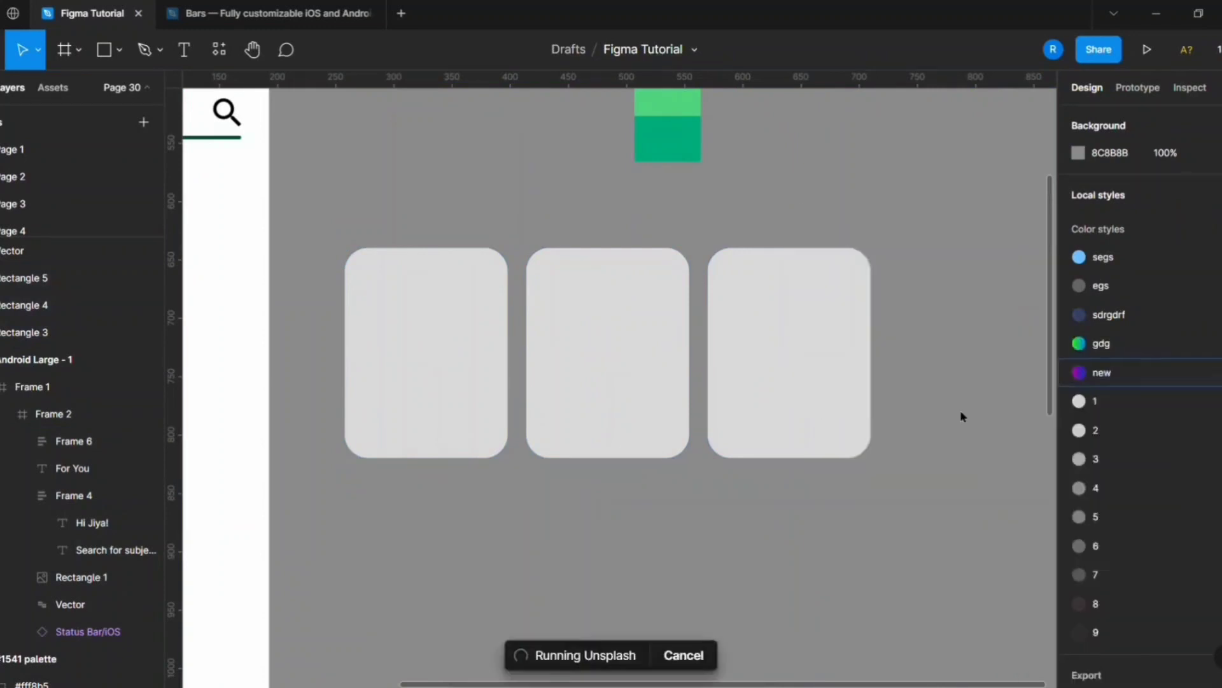
left_click(576, 369)
key("ctrl+d")
left_click_drag(576, 369, 777, 368)
Search Unsplash for "Physics" and fill the first card with the colourful glowing line pattern on black.
left_click(971, 219)
type("Physics")
key("Return")
scroll(988, 439, "down", 15)
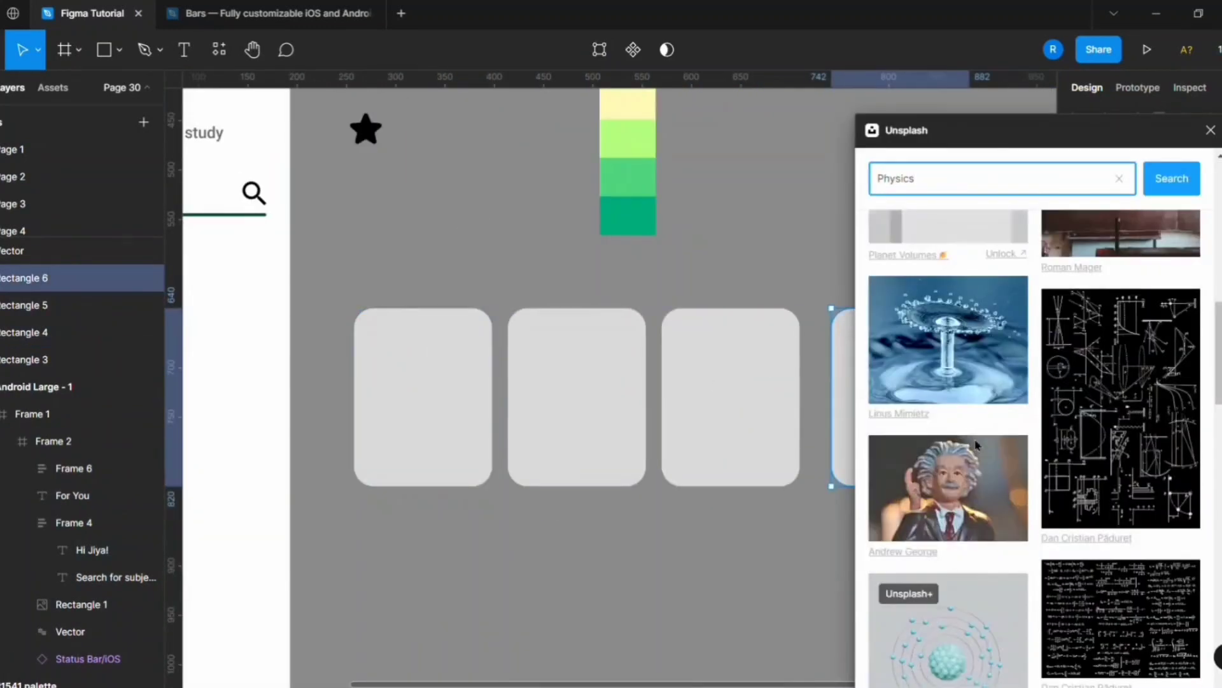
left_click(429, 407)
left_click(1117, 312)
Search Unsplash for "maths" and browse the images for the second card.
scroll(1031, 503, "down", 8)
scroll(1030, 503, "down", 6)
double_click(944, 184)
type("maths")
key("Return")
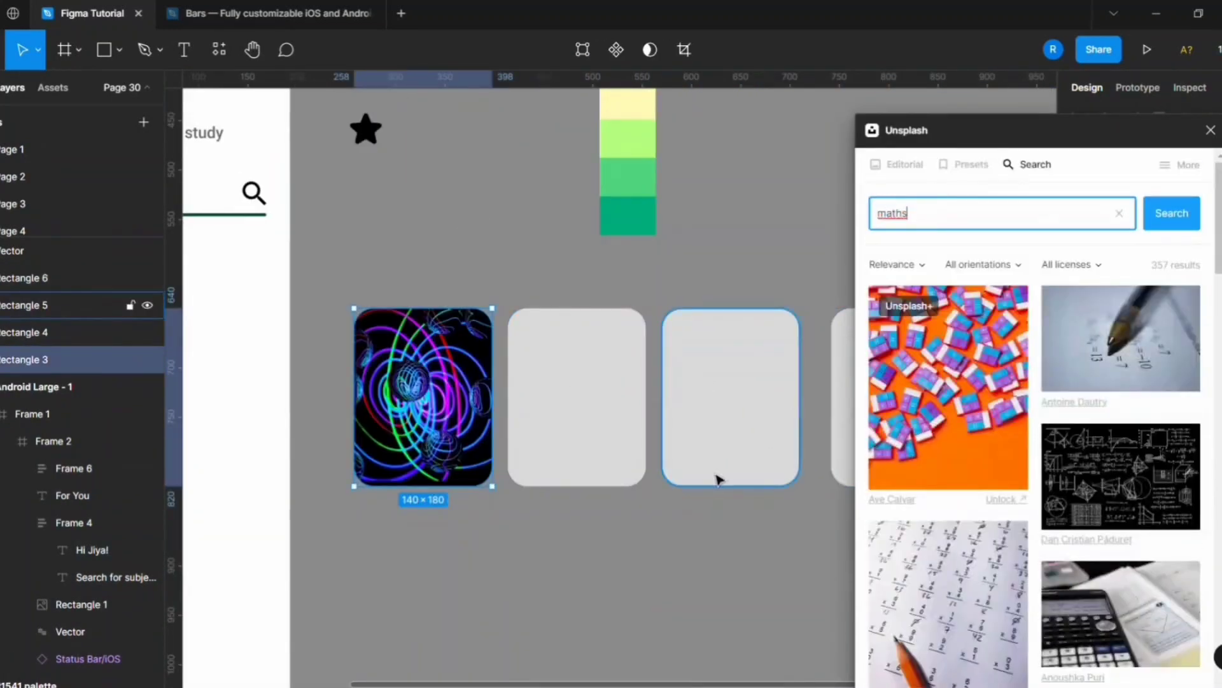
scroll(962, 445, "down", 10)
Search Unsplash for "mathematics" images and fill the second card with the photo of a pencil on a multiplication sheet.
double_click(966, 184)
type("mathematics")
key("Return")
scroll(1003, 484, "down", 10)
left_click(577, 368)
left_click(1121, 293)
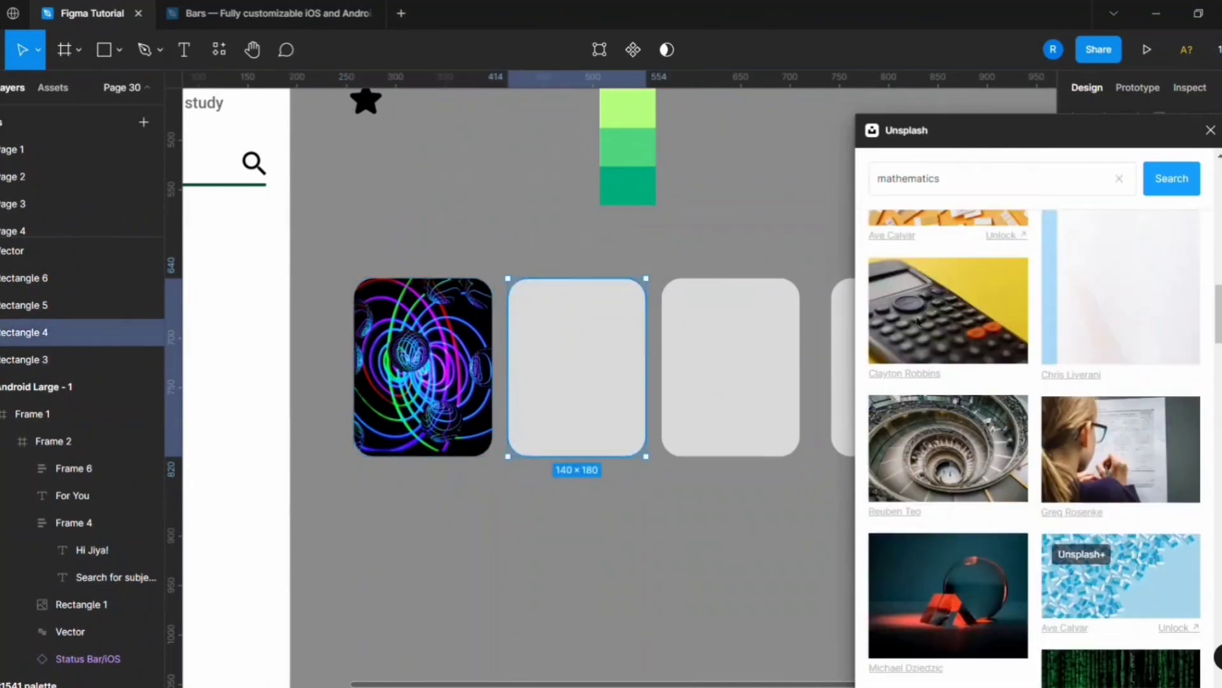
scroll(827, 343, "down", 2)
scroll(829, 340, "up", 4)
Search Unsplash for "chemistry", fill the third card with the blue, green and red flasks photo, and close the plugin.
double_click(993, 182)
type("chemistry")
key("Return")
scroll(1019, 445, "down", 5)
left_click(723, 458)
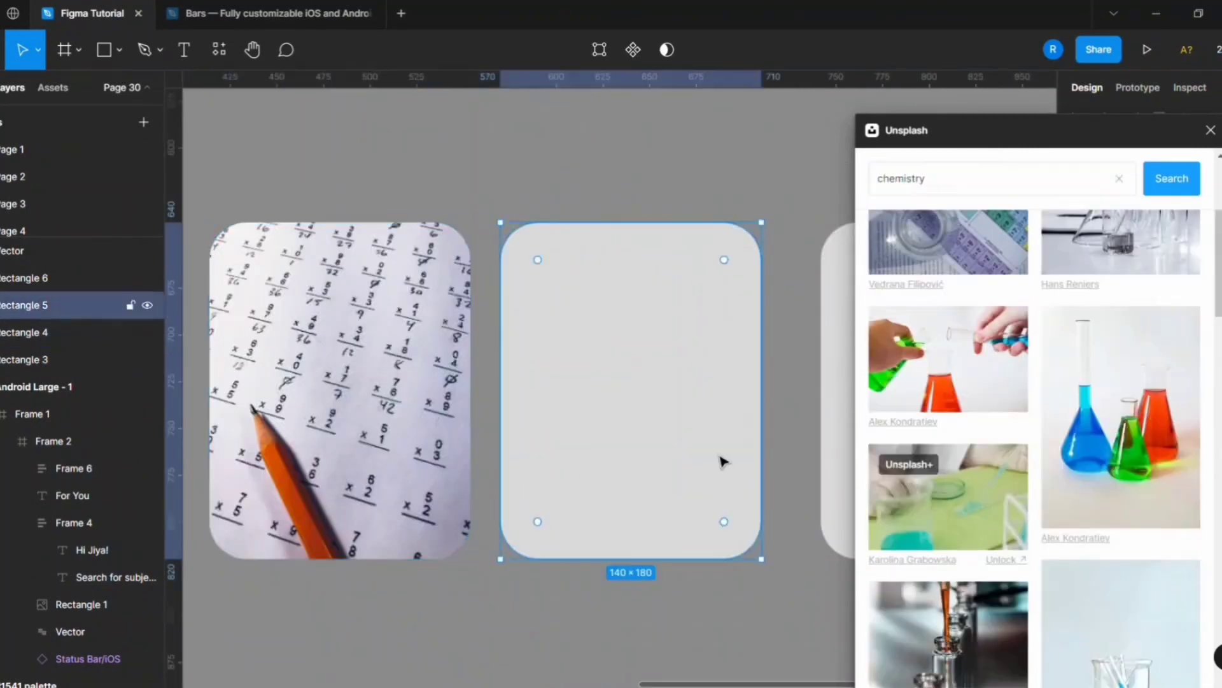
scroll(403, 423, "down", 3)
left_click(1120, 375)
scroll(949, 511, "down", 5)
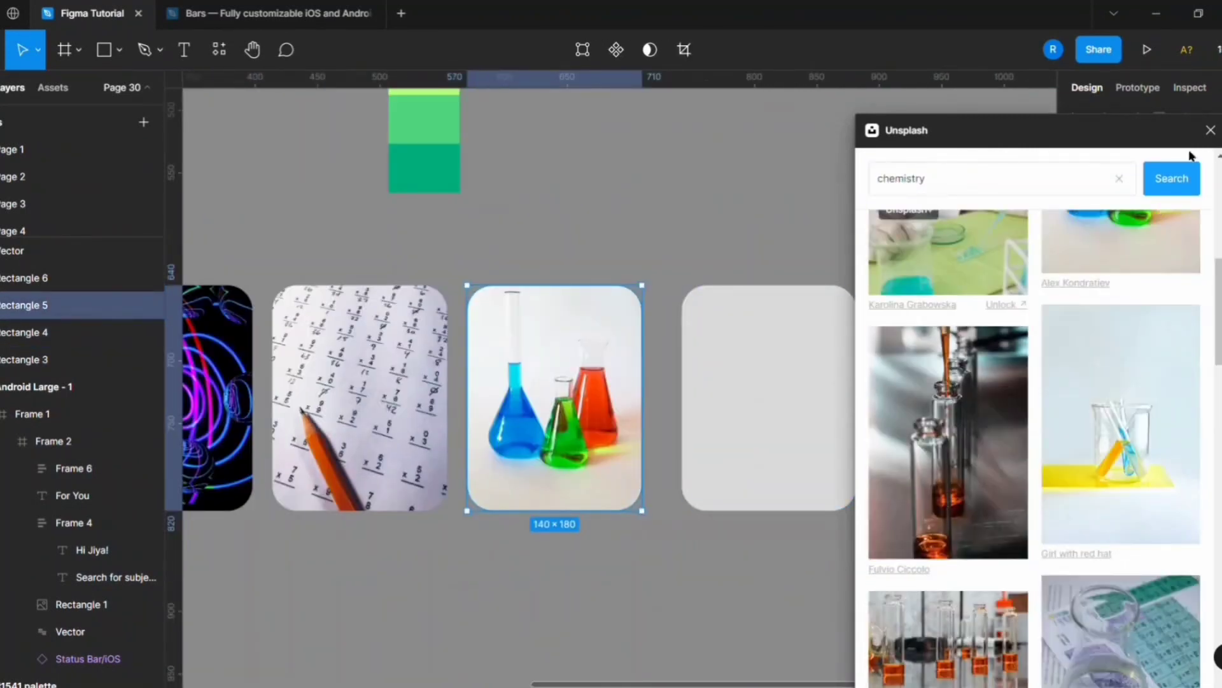
left_click(1211, 131)
Wrap the three image cards in a horizontal auto layout and place it below the "For You" heading at X 24, Y 376.
scroll(736, 432, "down", 4)
scroll(519, 417, "down", 4)
left_click(665, 401)
left_click(770, 404, "shift")
left_click(872, 409, "shift")
scroll(773, 397, "down", 1)
key("shift+a")
left_click_drag(783, 413, 552, 418)
scroll(489, 441, "up", 4)
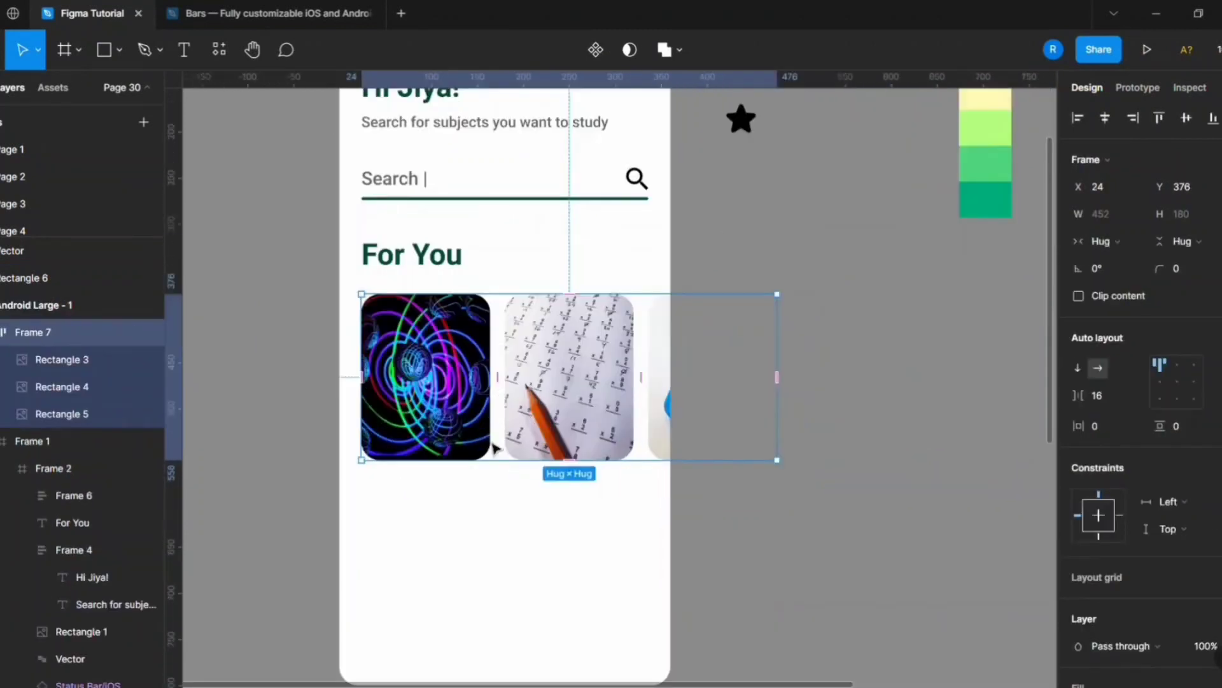
Reorder the cards in the auto layout row to chemistry, physics, then maths.
double_click(464, 405)
key("Right")
key("Right")
left_click(554, 445)
key("Left")
left_click(818, 465)
scroll(818, 465, "down", 3)
double_click(636, 439)
key("Right")
left_click(755, 461)
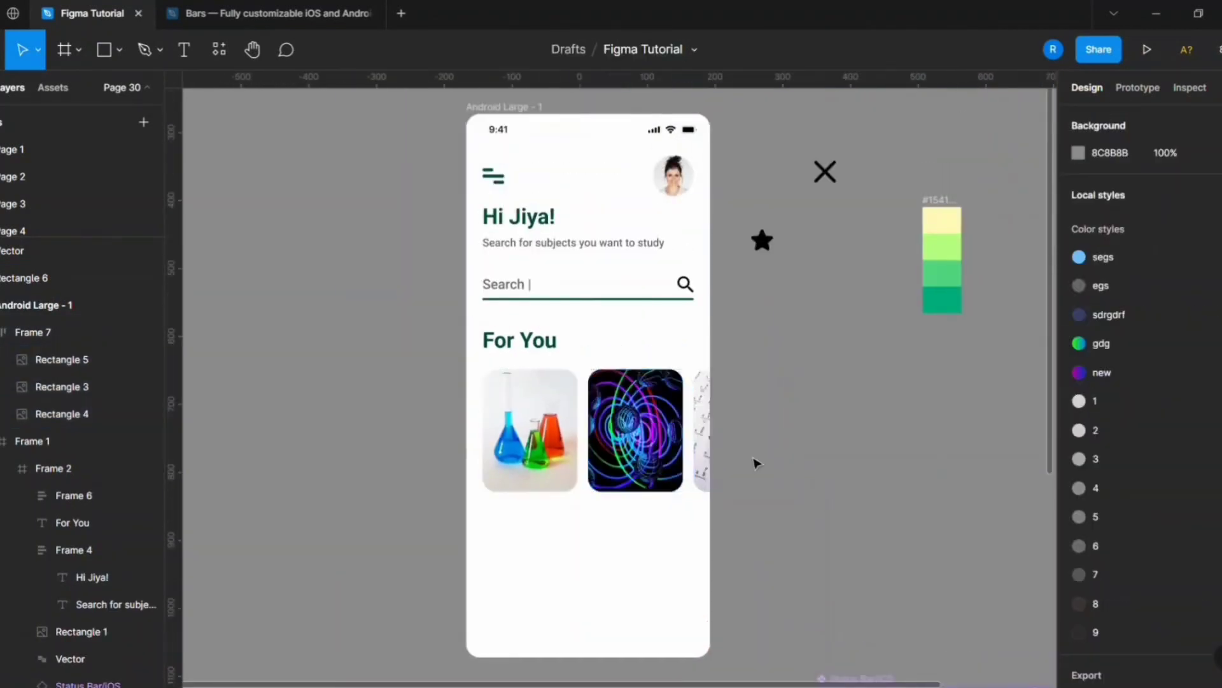
Draw a horizontal rectangle about 317 × 49 below the card row.
scroll(756, 461, "up", 2)
scroll(548, 464, "down", 3)
scroll(548, 464, "up", 3)
key("r")
left_click_drag(373, 498, 633, 538)
scroll(384, 497, "up", 5)
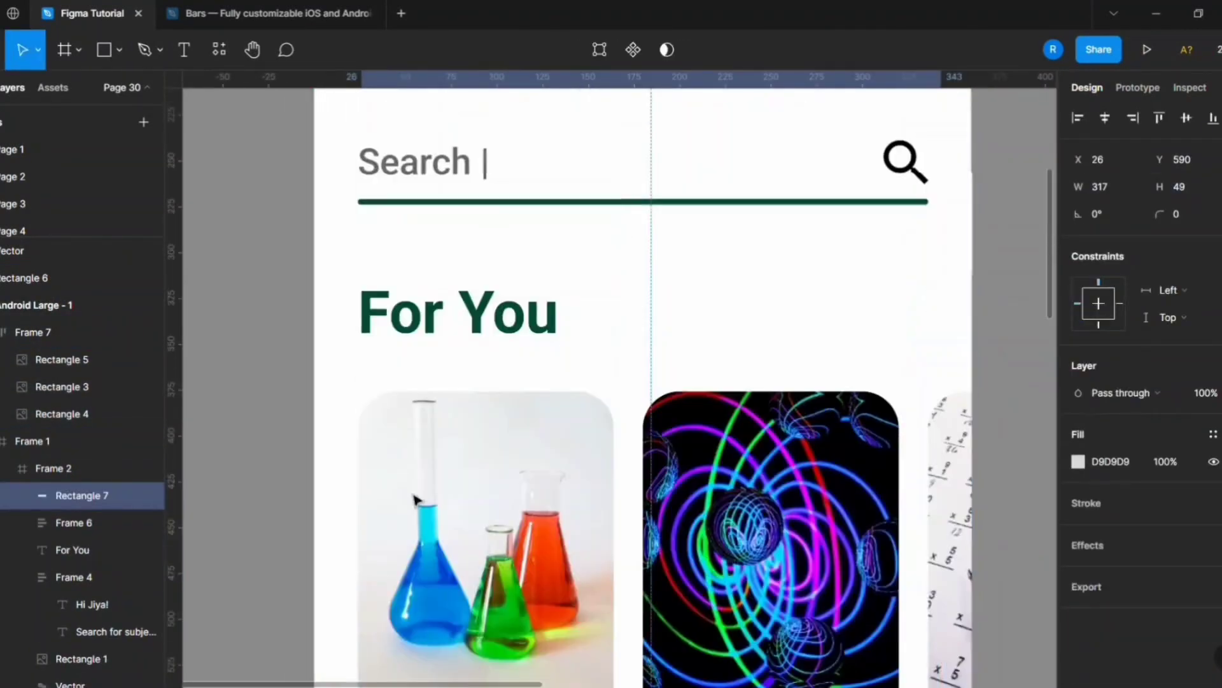
Align the bar to X 24, size it to 312 × 50 and round its corners to 15.
scroll(502, 270, "down", 8)
left_click(502, 269)
left_click_drag(941, 299, 931, 300)
left_click(580, 322)
left_click_drag(581, 268, 576, 267)
left_click(1193, 192)
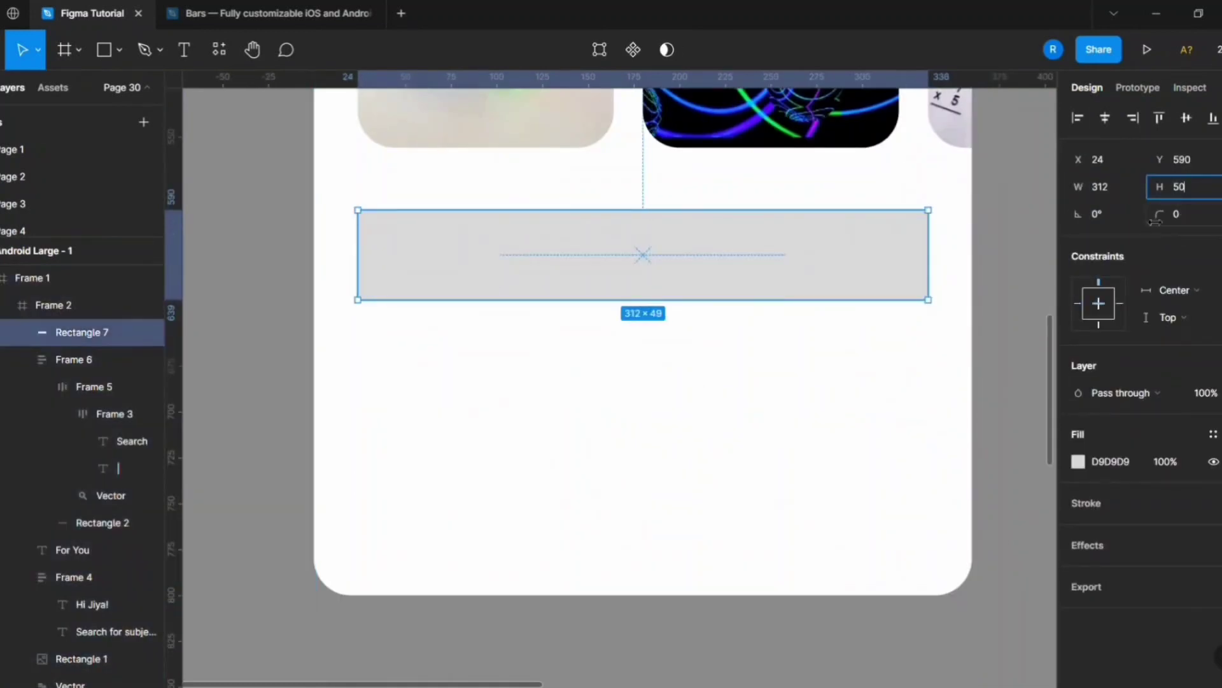
left_click_drag(1156, 223, 1170, 222)
scroll(541, 299, "down", 2)
left_click(563, 401)
Add the label "Newest" on the bar in Roboto Regular, size 16.
scroll(476, 300, "up", 1)
scroll(448, 422, "up", 2)
key("t")
left_click(430, 362)
type("Newest")
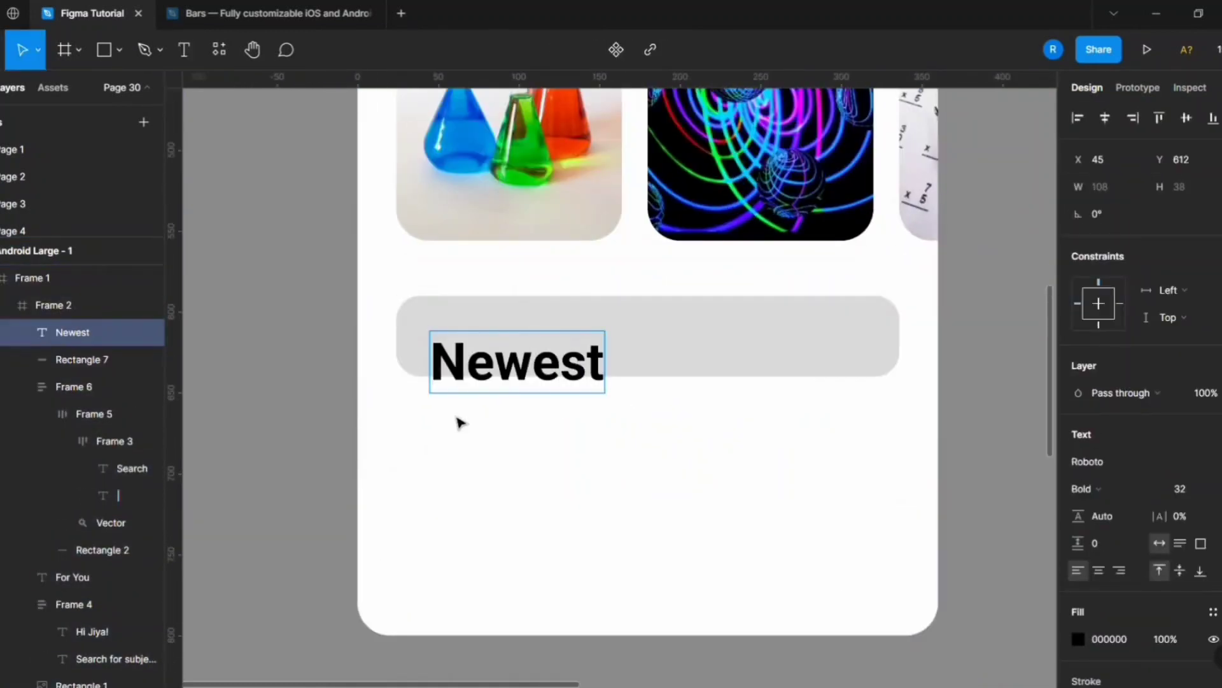
key("ctrl+a")
left_click(1086, 489)
left_click(1110, 353)
left_click(1205, 489)
left_click(1189, 428)
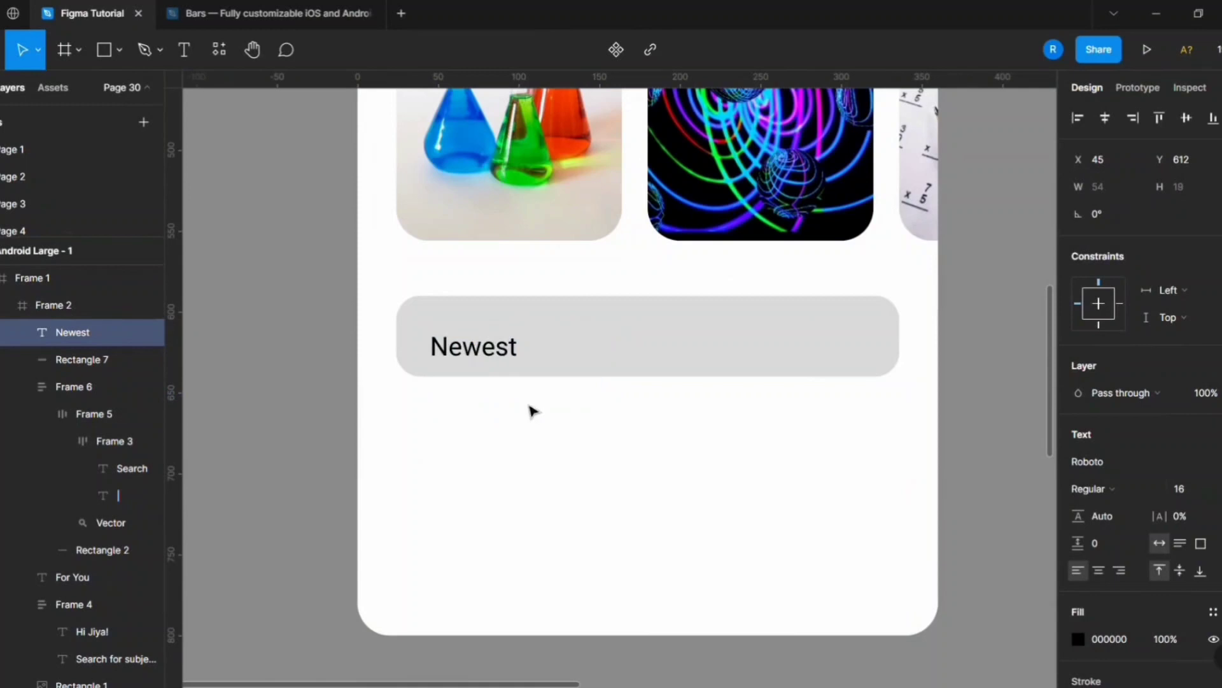
Make the label SemiBold and duplicate it across the bar as "Popular" and "Featured".
scroll(326, 346, "down", 1)
key("ctrl+d")
left_click_drag(490, 359, 537, 359)
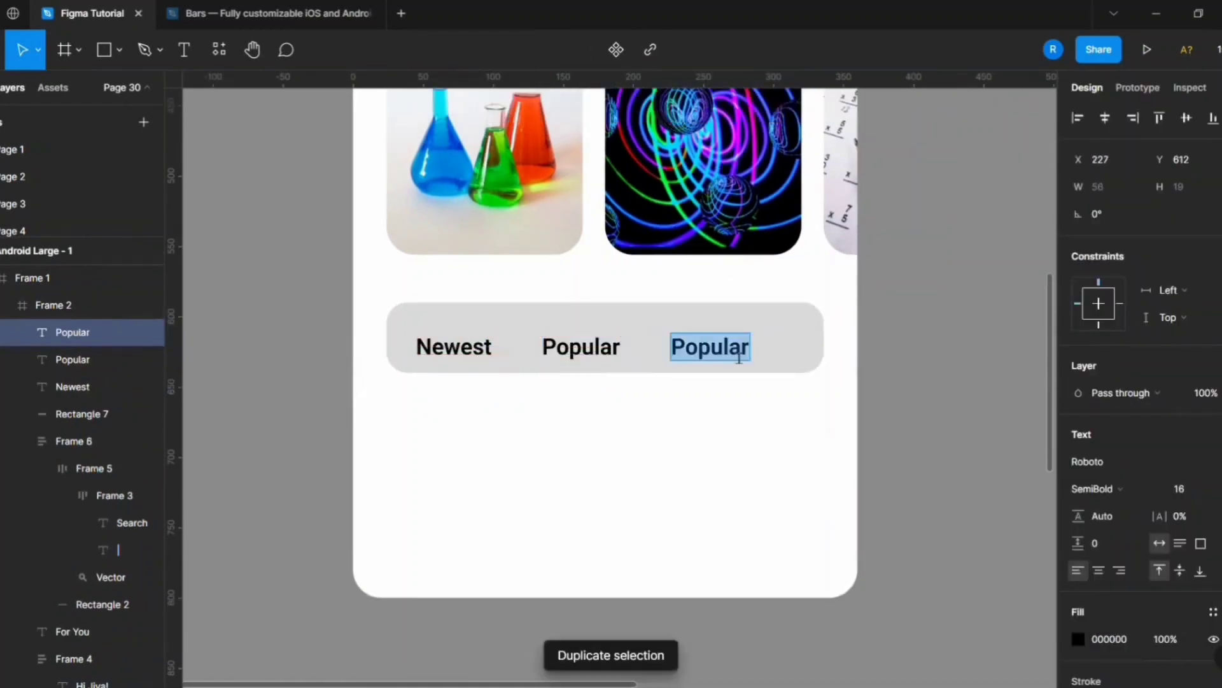
left_click(732, 392)
scroll(701, 338, "down", 2)
scroll(678, 338, "up", 3)
Wrap the three labels in a horizontal auto layout centred on the bar with item spacing 53.
left_click_drag(441, 346, 440, 336)
left_click(586, 341, "shift")
left_click(737, 342, "shift")
key("shift+a")
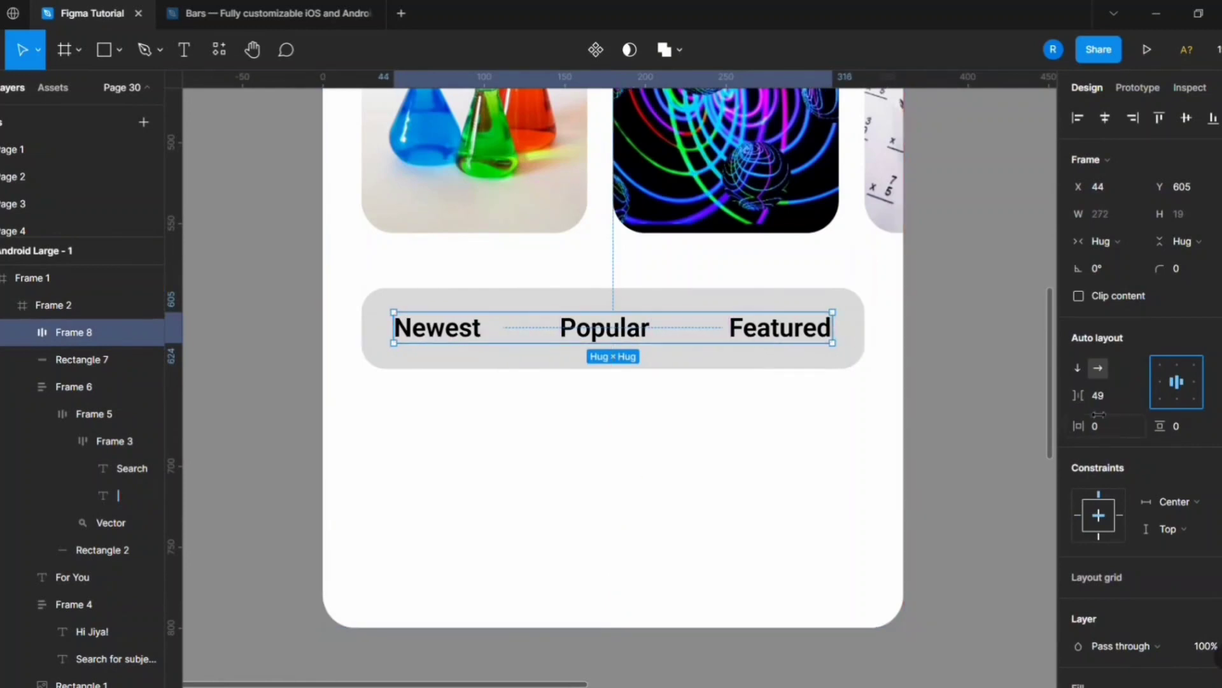
key("Up")
key("Up")
left_click(705, 471)
left_click(691, 356)
left_click(637, 331)
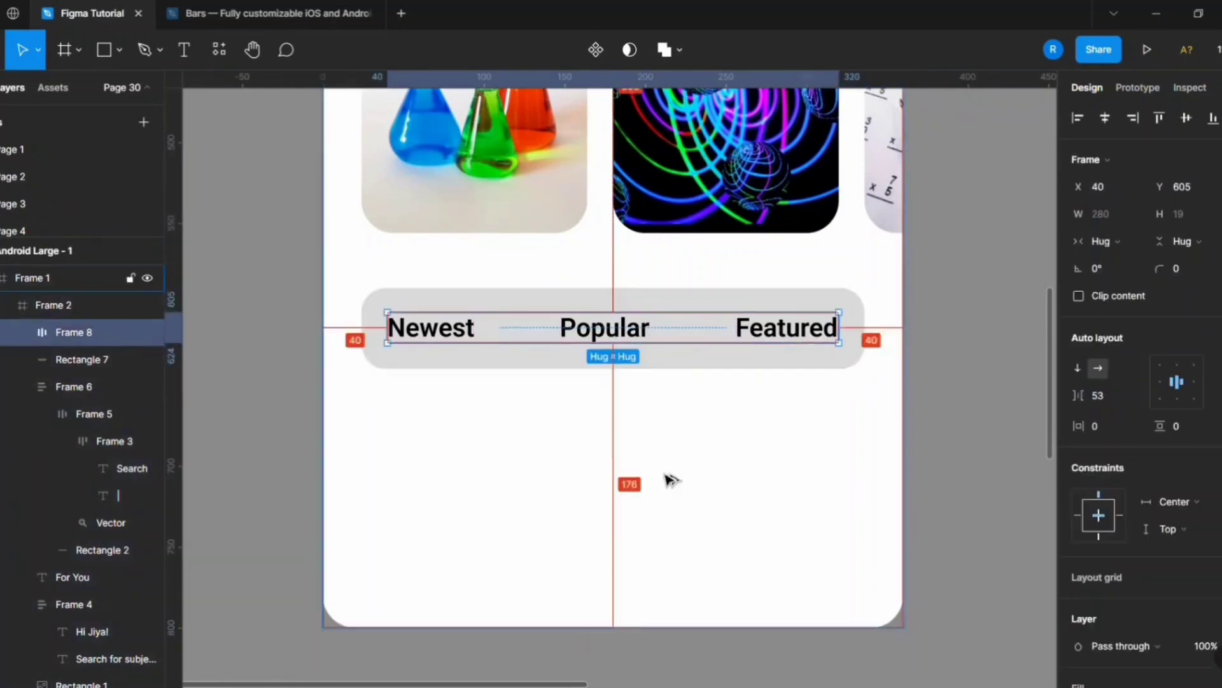
Ungroup the auto layout row back into the separate Newest, Popular and Featured labels.
scroll(666, 471, "down", 1)
left_click(668, 465)
scroll(642, 356, "up", 2)
left_click(694, 362)
scroll(650, 357, "down", 1)
left_click(993, 389)
scroll(560, 273, "up", 2)
double_click(904, 356)
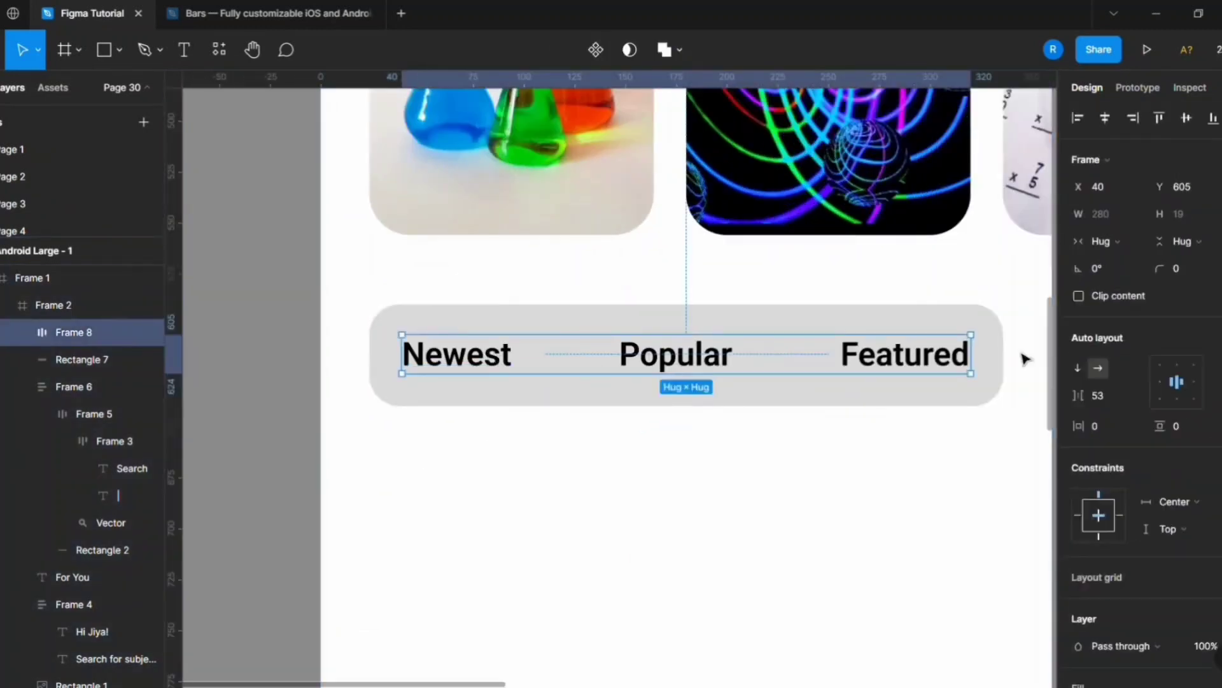
right_click(873, 357)
left_click(933, 378)
left_click(1003, 439)
scroll(1003, 439, "up", 1)
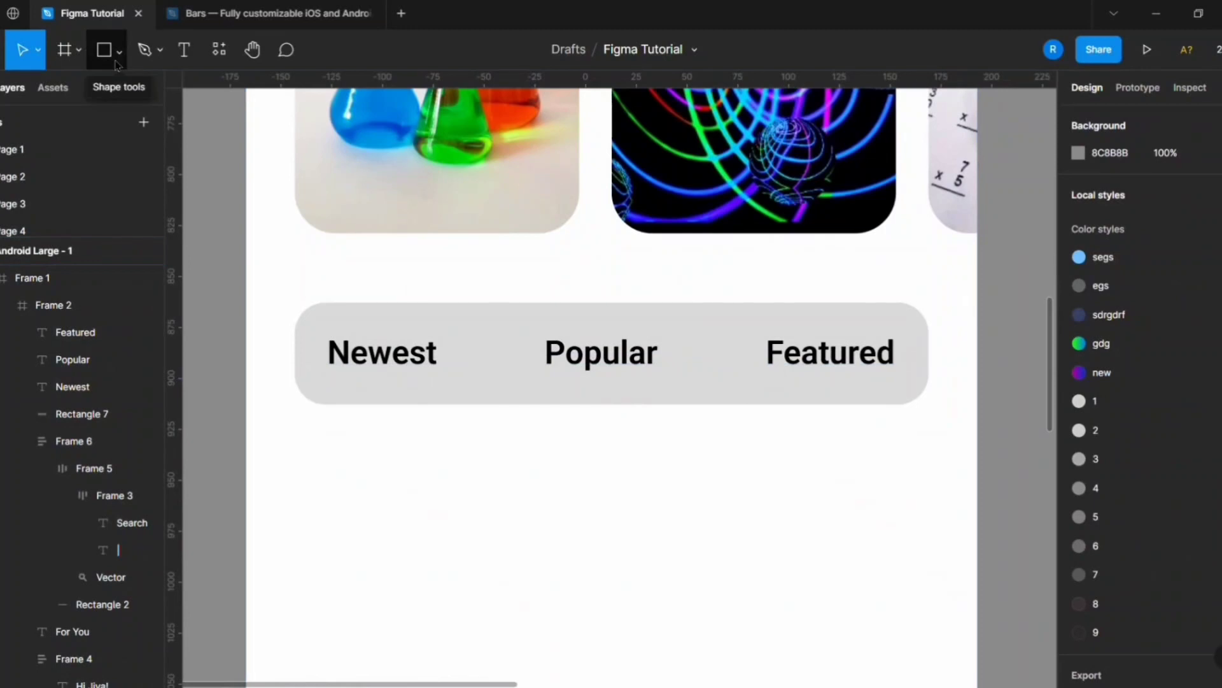
Divide the bar rectangle's width by 3 so it sits behind the Newest label only.
left_click(484, 338)
left_click(1110, 187)
type("/3")
left_click(1021, 382)
Duplicate the segment behind the Popular and Featured labels, placing the copies edge to edge at X 128 and 232.
left_click(462, 403)
key("ctrl+d")
key("shift+Right")
key("shift+Right")
key("shift+Right")
key("shift+Right")
key("shift+Right")
key("shift+Right")
key("shift+Right")
key("shift+Right")
key("shift+Right")
key("shift+Right")
key("shift+Right")
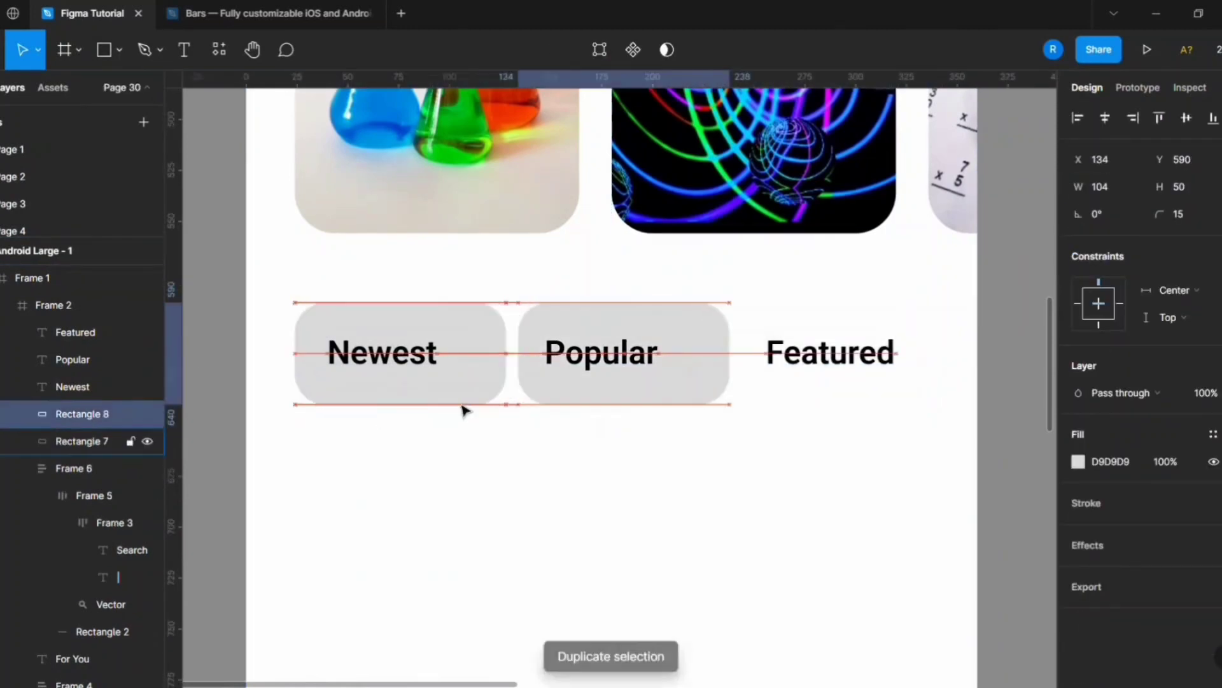
key("Left")
key("Left")
key("Left")
key("Left")
key("Left")
key("Left")
key("ctrl+d")
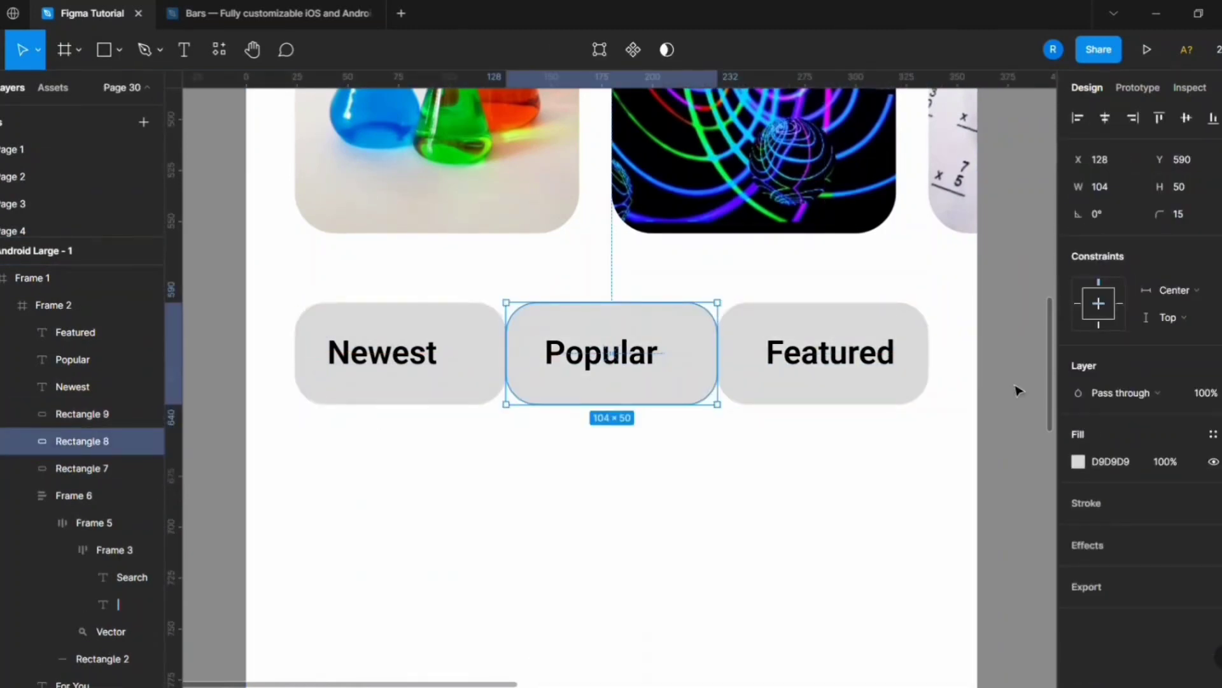
Nudge the Popular label to the centre of the middle segment.
scroll(893, 423, "down", 1)
left_click(643, 360)
key("Right")
key("Right")
key("Right")
key("Right")
key("Right")
Group the Popular label with the middle segment.
left_click(731, 381)
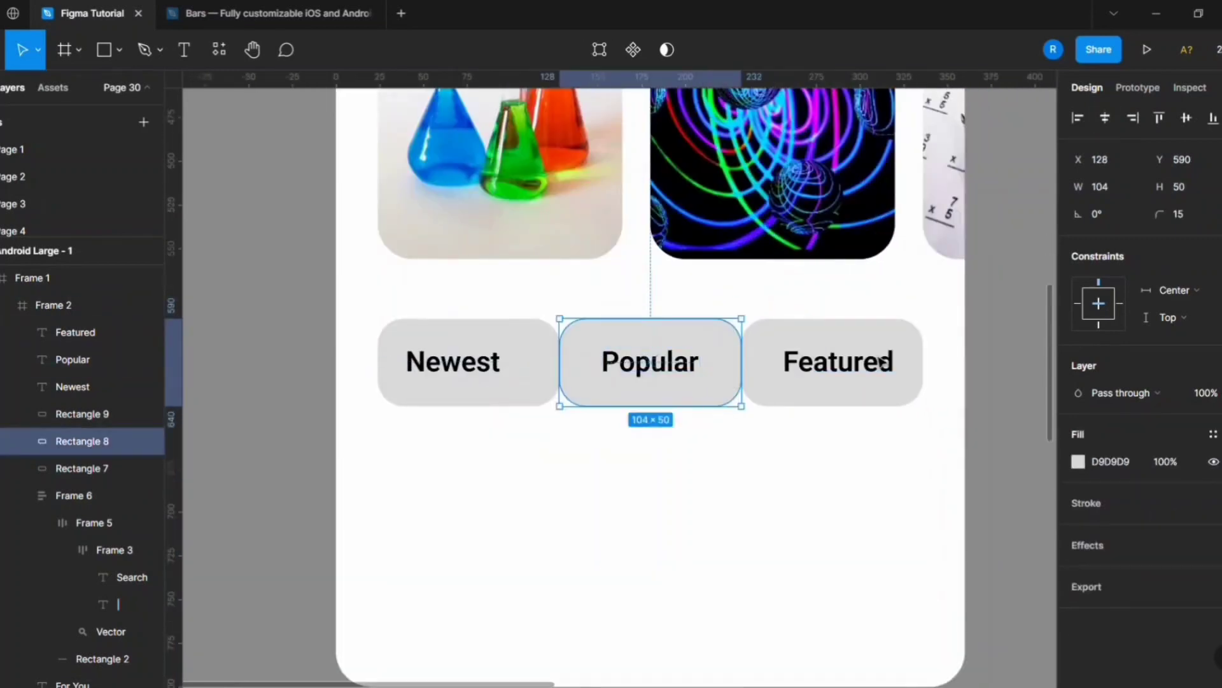
scroll(675, 406, "up", 1)
key("shift+a")
key("ctrl+z")
left_click(663, 358, "shift")
key("ctrl+g")
Centre the Featured label horizontally on the third segment and group the two.
left_click(782, 385)
left_click(857, 356, "shift")
left_click(1109, 120)
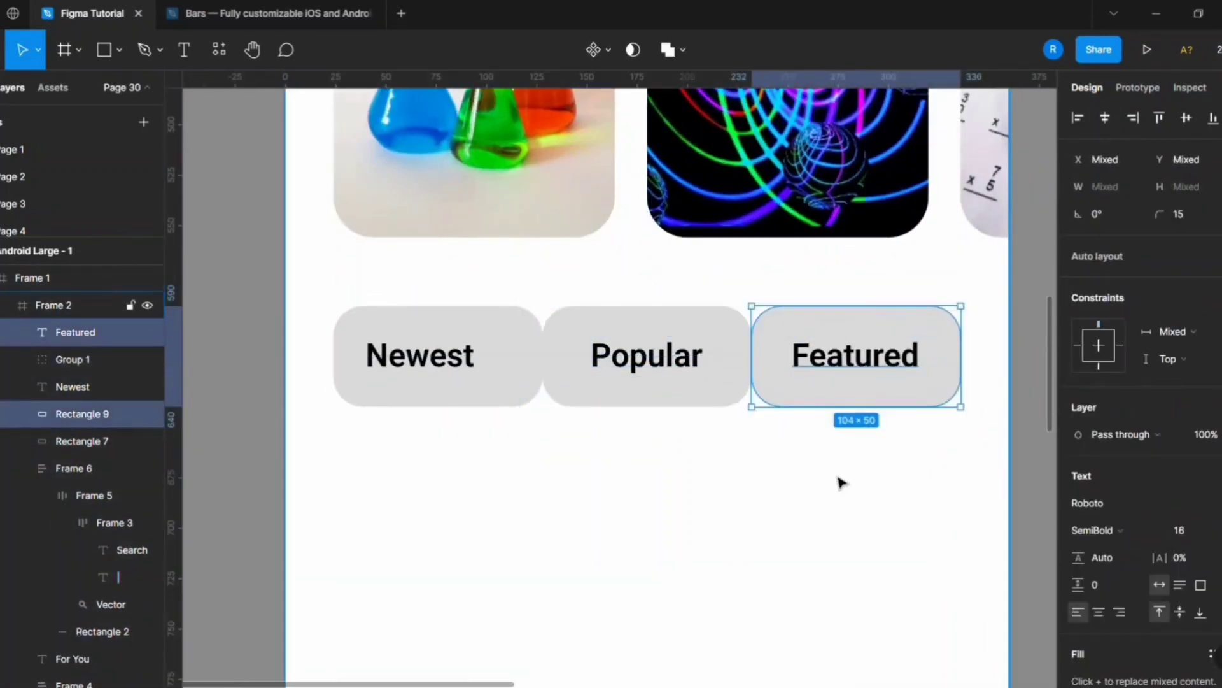
key("ctrl+g")
Centre the Newest label on the first segment and group the two.
left_click(420, 356)
left_click(490, 401, "shift")
left_click(1186, 119)
key("ctrl+g")
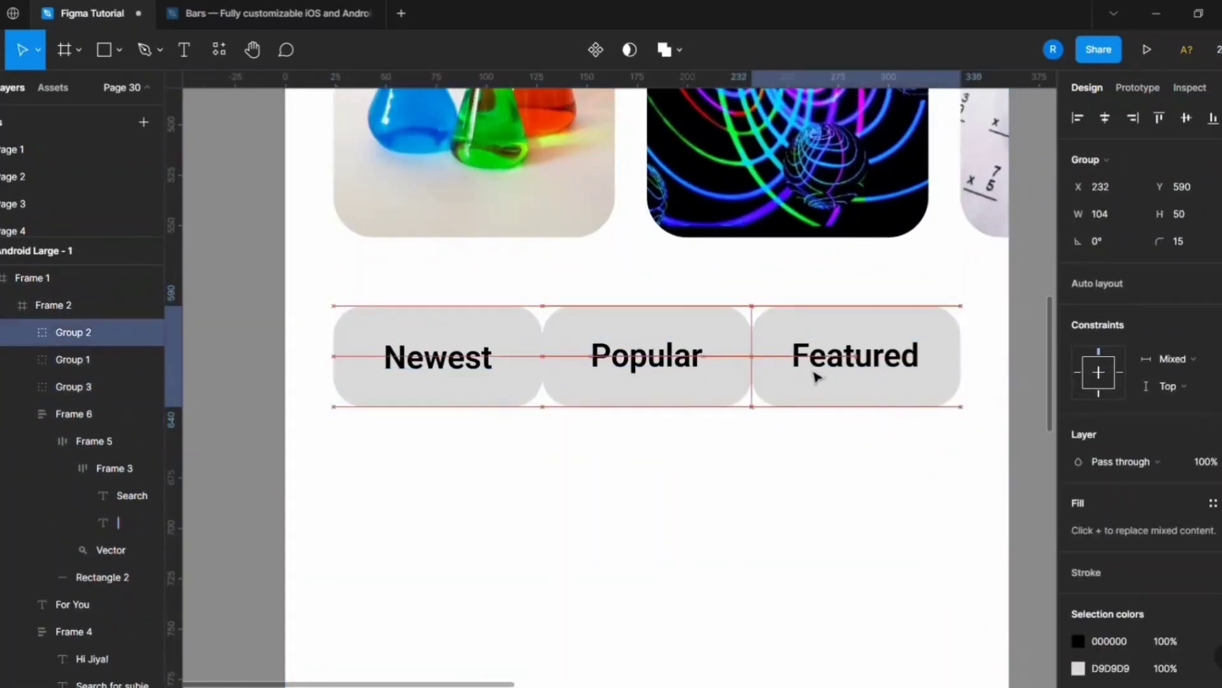
Set the corner radius of the Popular segment to 0.
scroll(817, 377, "down", 1)
double_click(597, 245)
left_click(1179, 214)
type("0")
left_click(1022, 235)
Set the two left corner radii of the Featured segment to 0.
double_click(834, 247)
left_click(1221, 214)
left_click(1125, 241)
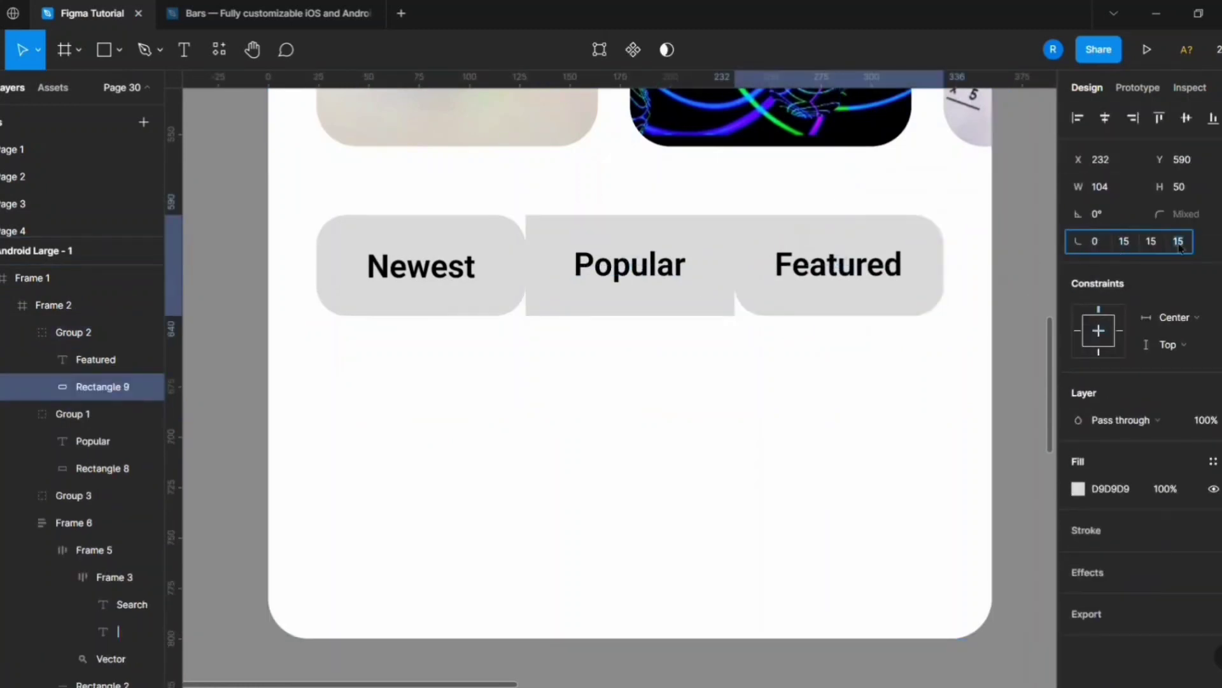
type("0")
Set the two right corner radii of the Newest segment to 0, then select its group.
double_click(500, 255)
left_click(1221, 214)
left_click(1124, 241)
type("0")
left_click(1151, 241)
type("0")
double_click(513, 289)
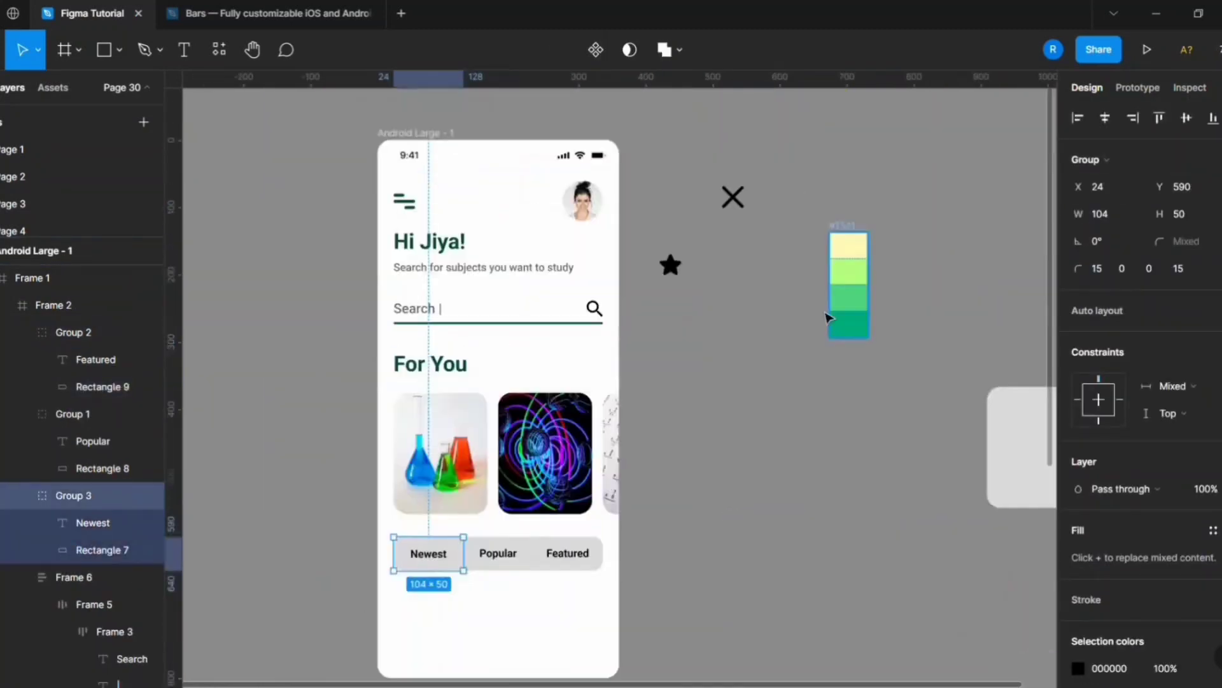
Fill the Popular segment with the pale yellow from the colour palette.
left_click_drag(833, 315, 702, 634)
double_click(1018, 390)
double_click(541, 384)
left_click(1109, 461)
type("FFF8B5")
Change the shared grey fill of the Newest and Featured segments to white.
double_click(414, 384)
left_click(706, 383, "shift")
left_click(1114, 521)
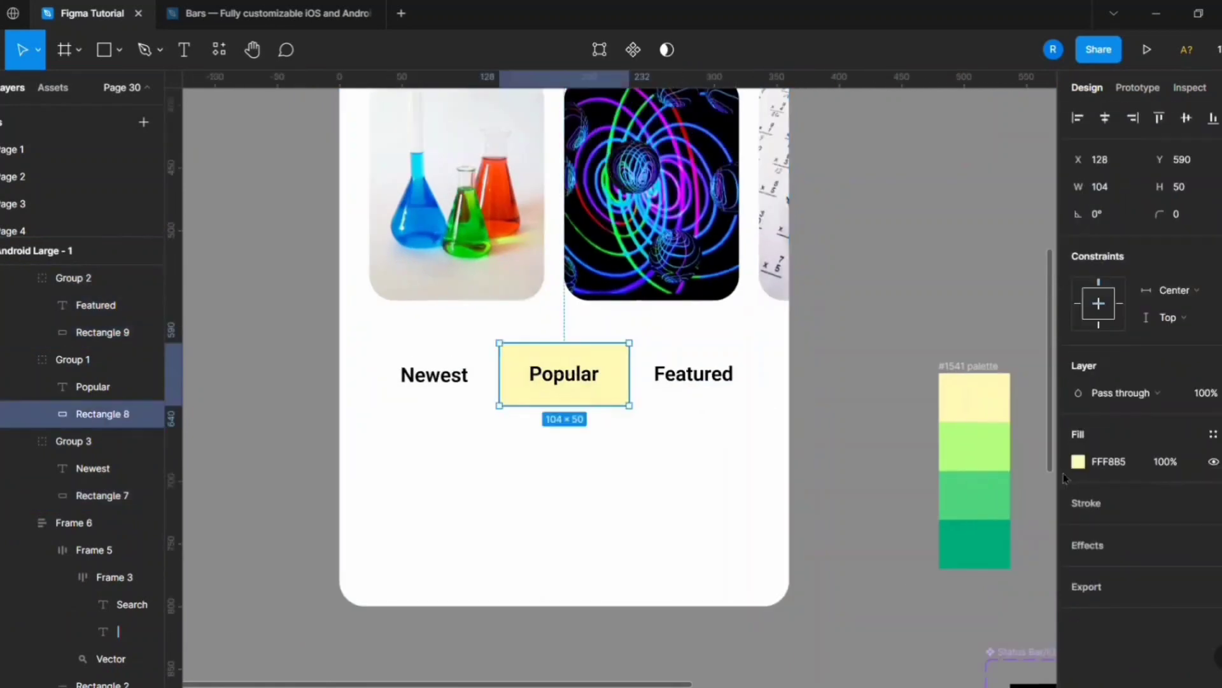
Recolour the Popular segment with a green from the palette and make its label grey 666666.
left_click(1078, 461)
left_click(867, 379)
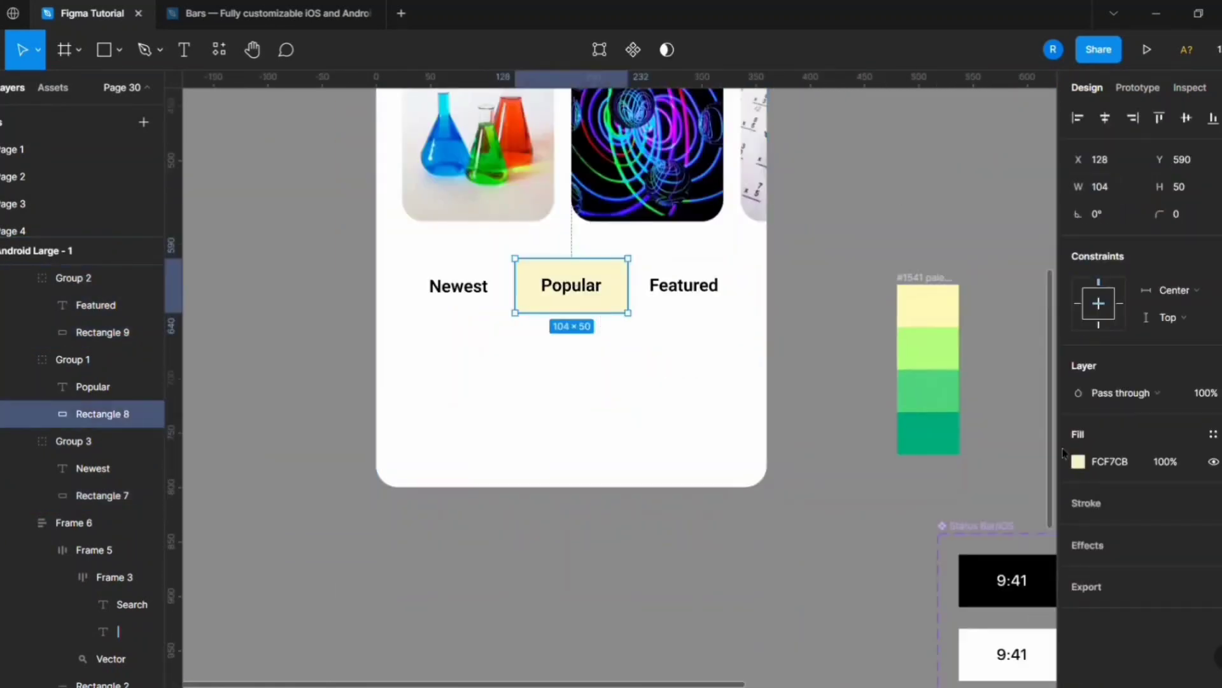
left_click(943, 408)
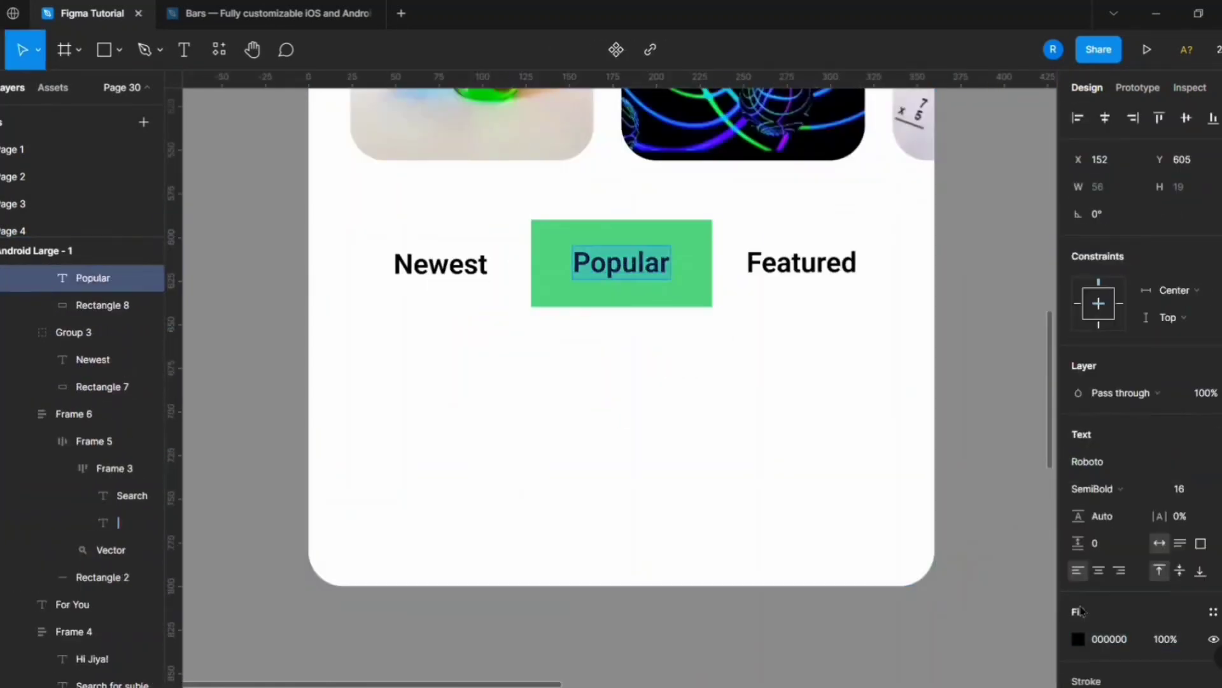
left_click(732, 456)
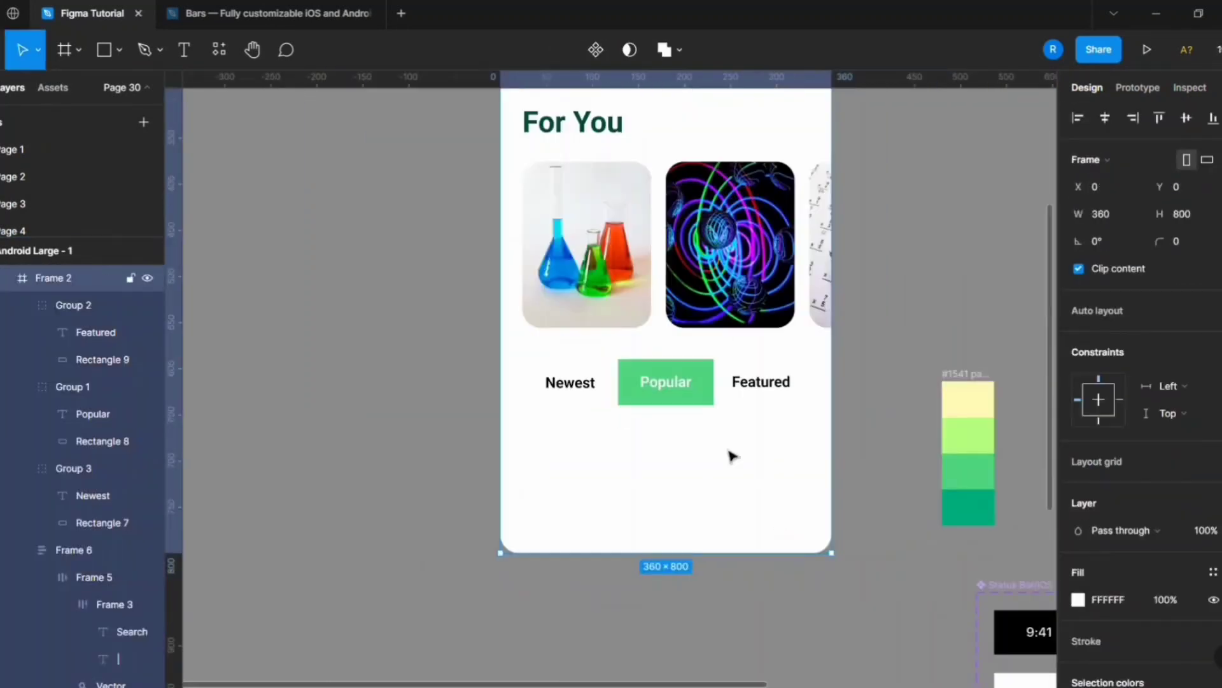
double_click(703, 394)
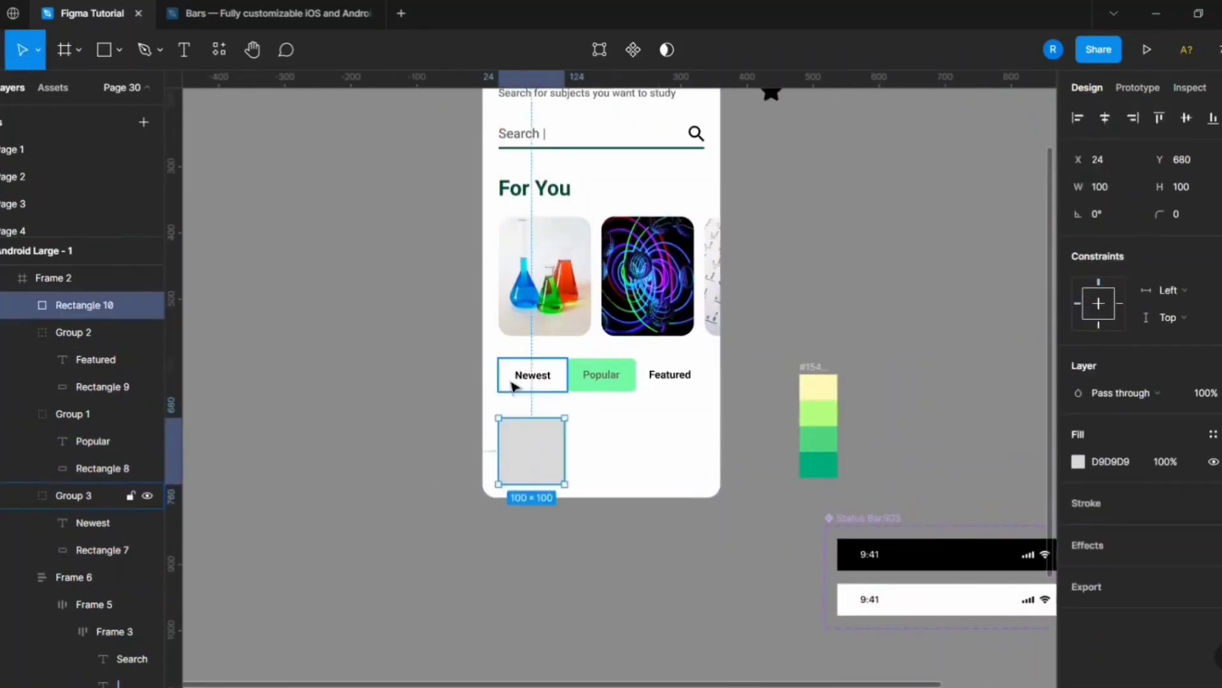
Place the thumbnail square below the Newest tab at X 24, Y 660, sized 80 × 80 with corner radius 9.
scroll(506, 423, "up", 3)
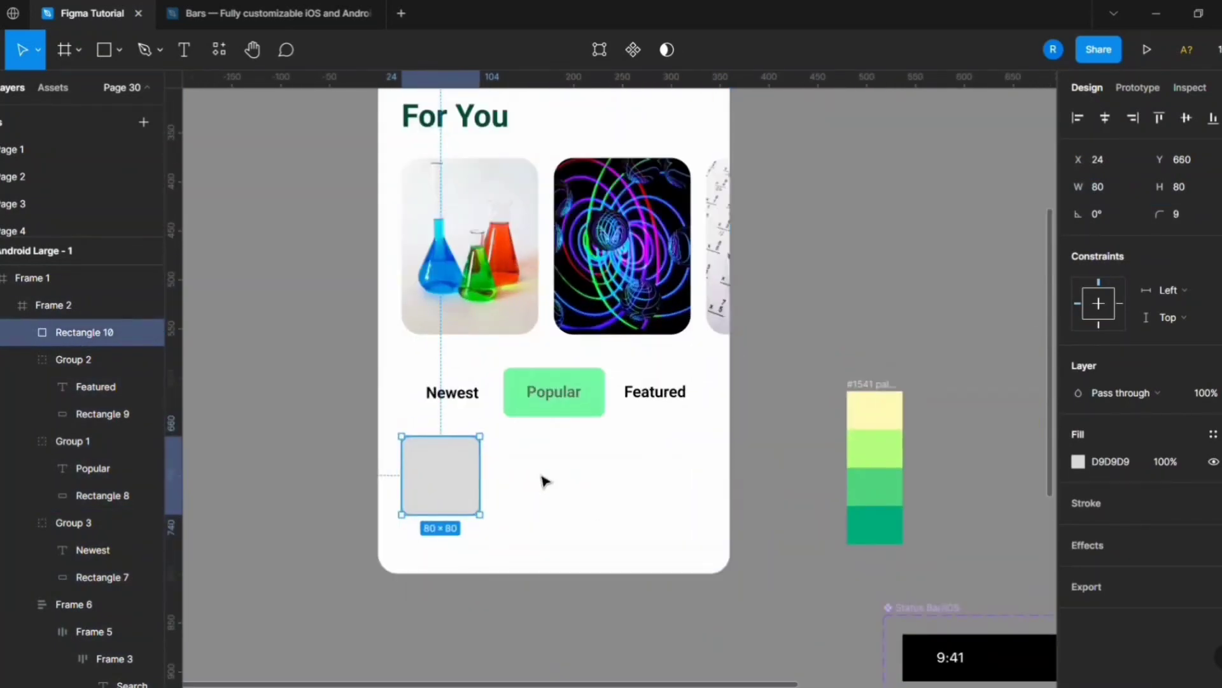
left_click(544, 481)
left_click(469, 507)
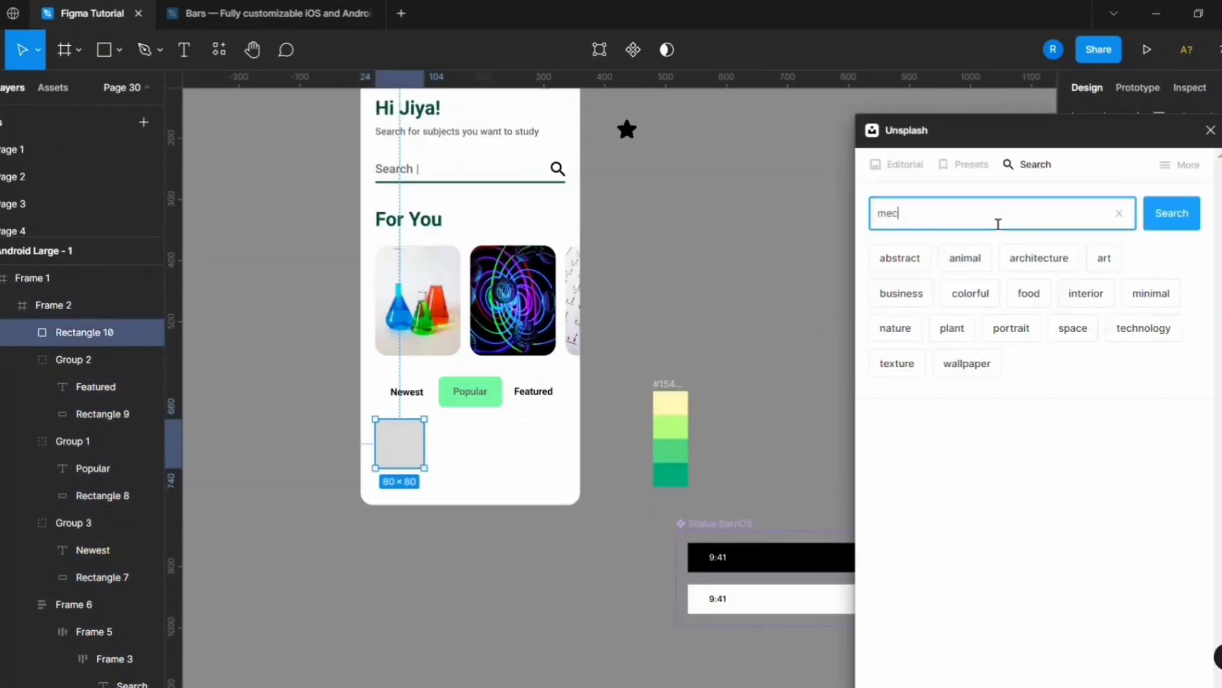
Search Unsplash for "mechanics illustrations" and then "study subjects illustrations".
type("ics illustrations")
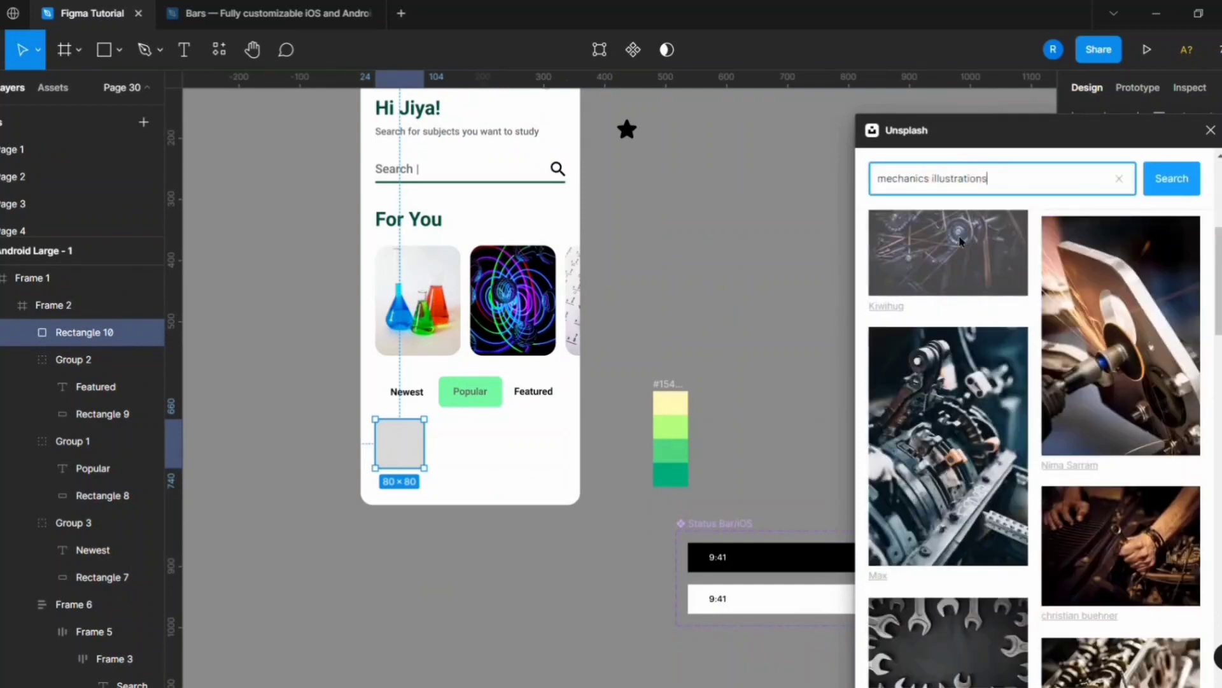
left_click_drag(932, 214, 783, 246)
type("study subject")
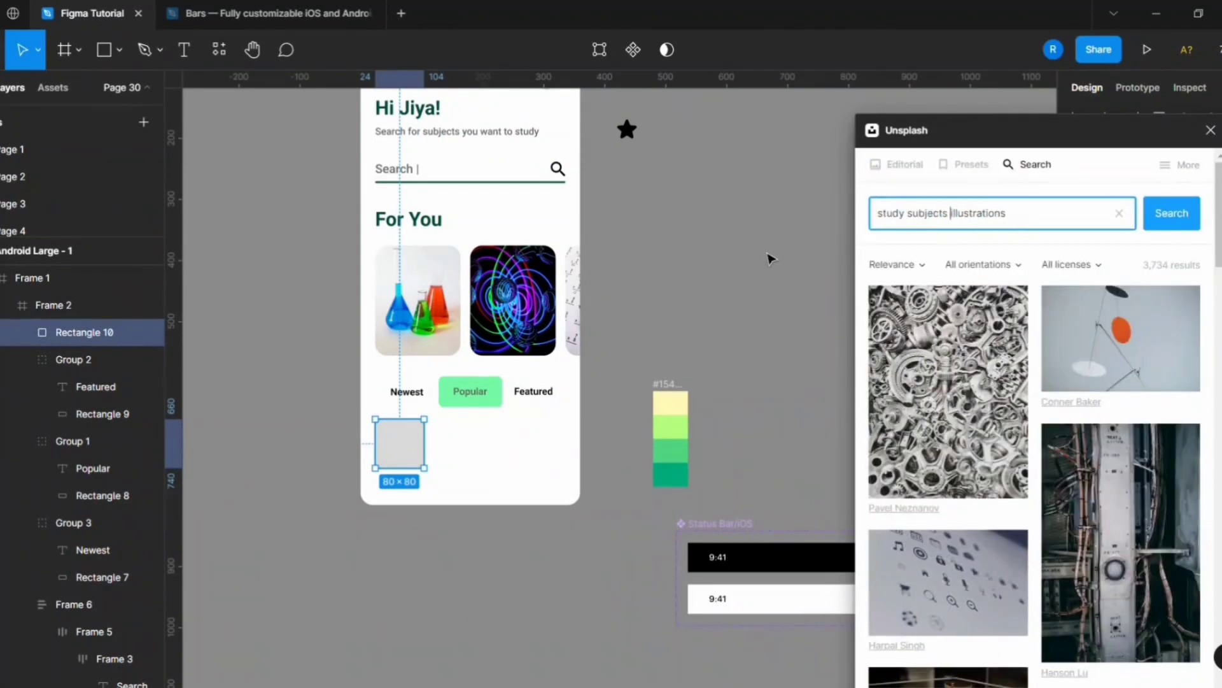
Search Unsplash for "subjects illustrations" and fill the thumbnail square with the laptop-and-books image.
scroll(974, 503, "down", 5)
left_click_drag(907, 181, 869, 184)
key("BackSpace")
key("Return")
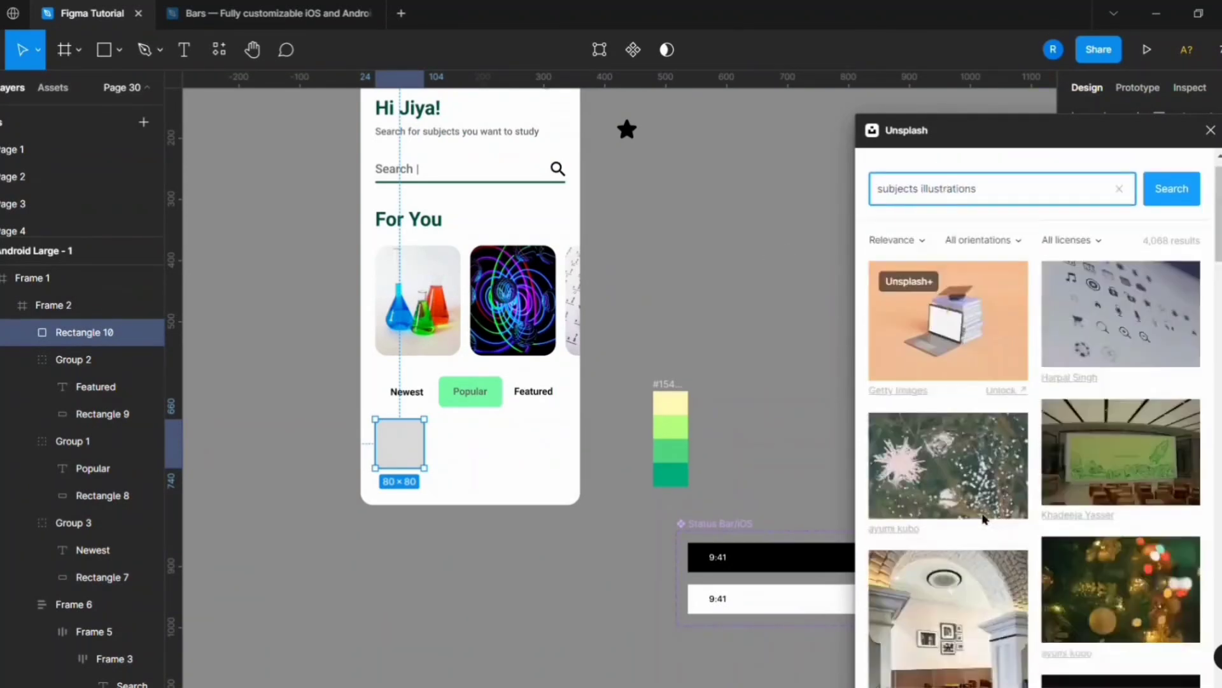
scroll(984, 519, "up", 1)
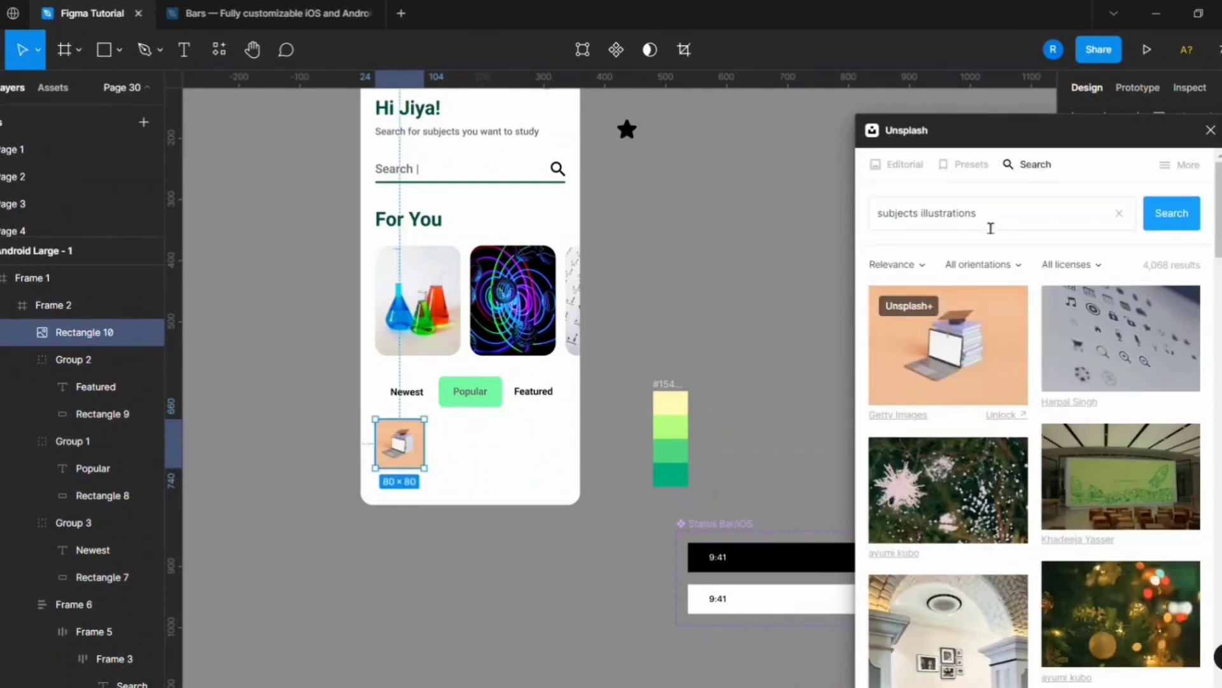
Run one more image search in Unsplash, then close the plugin and clear the selection.
type("gebra")
key("Return")
left_click(1211, 130)
left_click(453, 537)
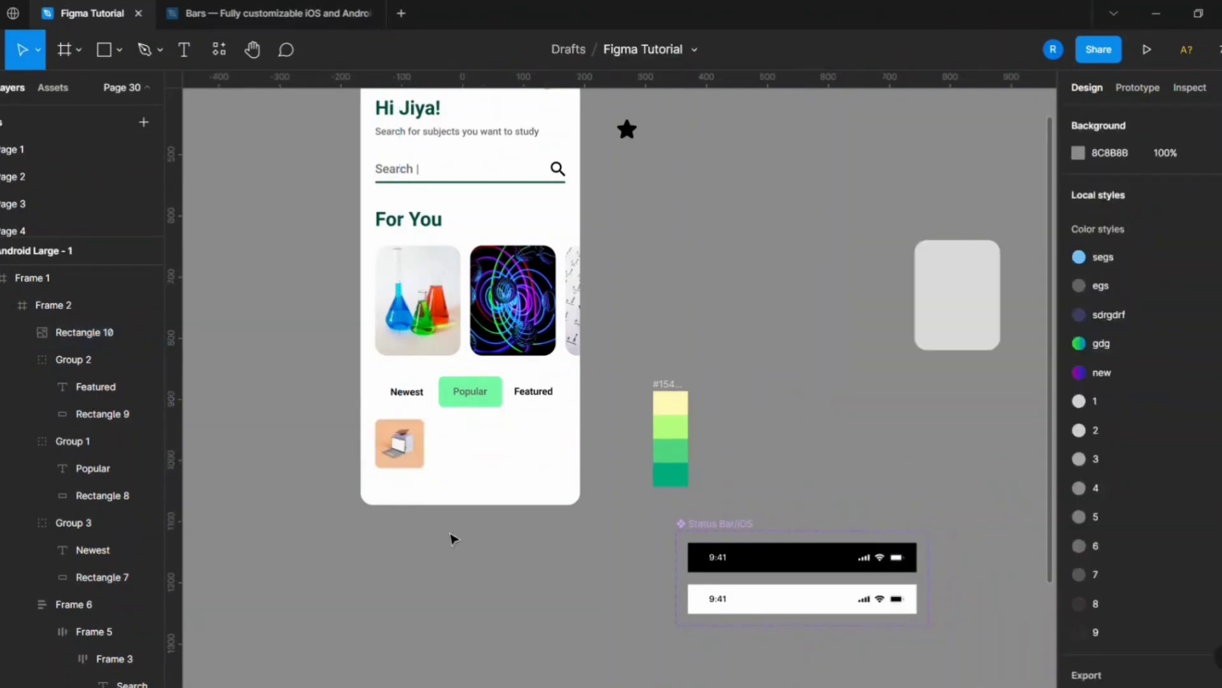
Duplicate the For You heading as the base for the course title.
scroll(369, 473, "up", 4)
left_click(426, 445)
key("ctrl+d")
left_click_drag(426, 445, 423, 532)
key("ctrl+z")
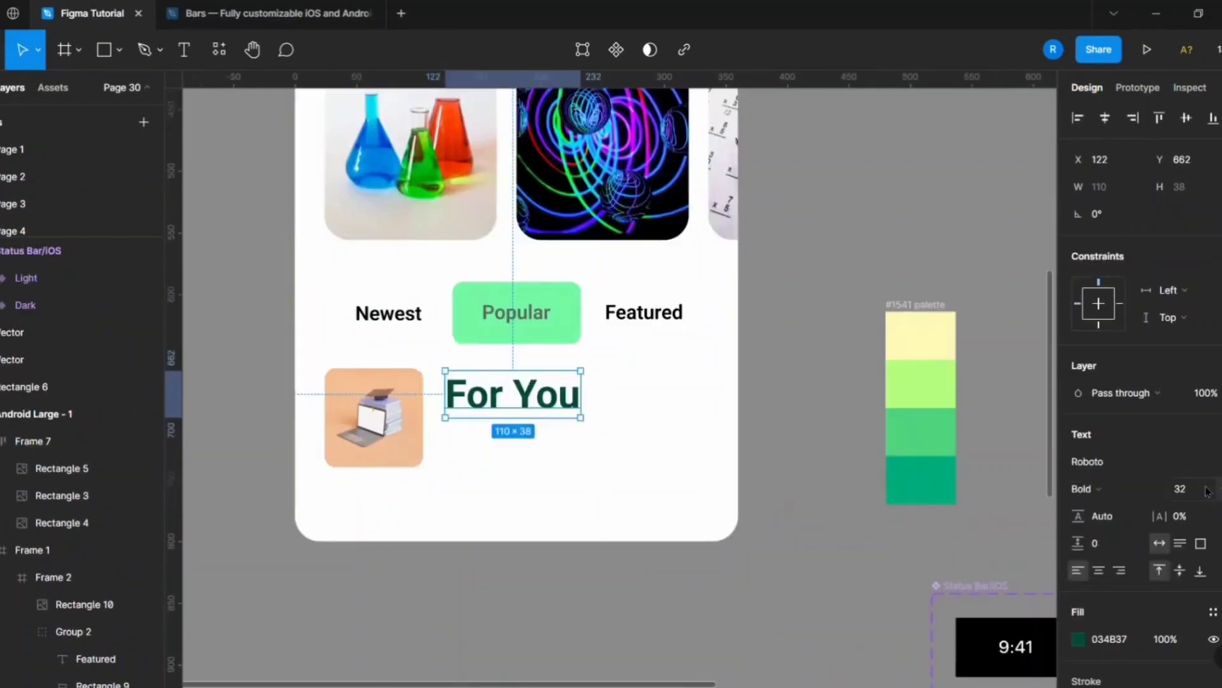
Turn the copied heading into a size 24 "C Programming" title beside the thumbnail.
left_click(1207, 489)
type("28")
key("Return")
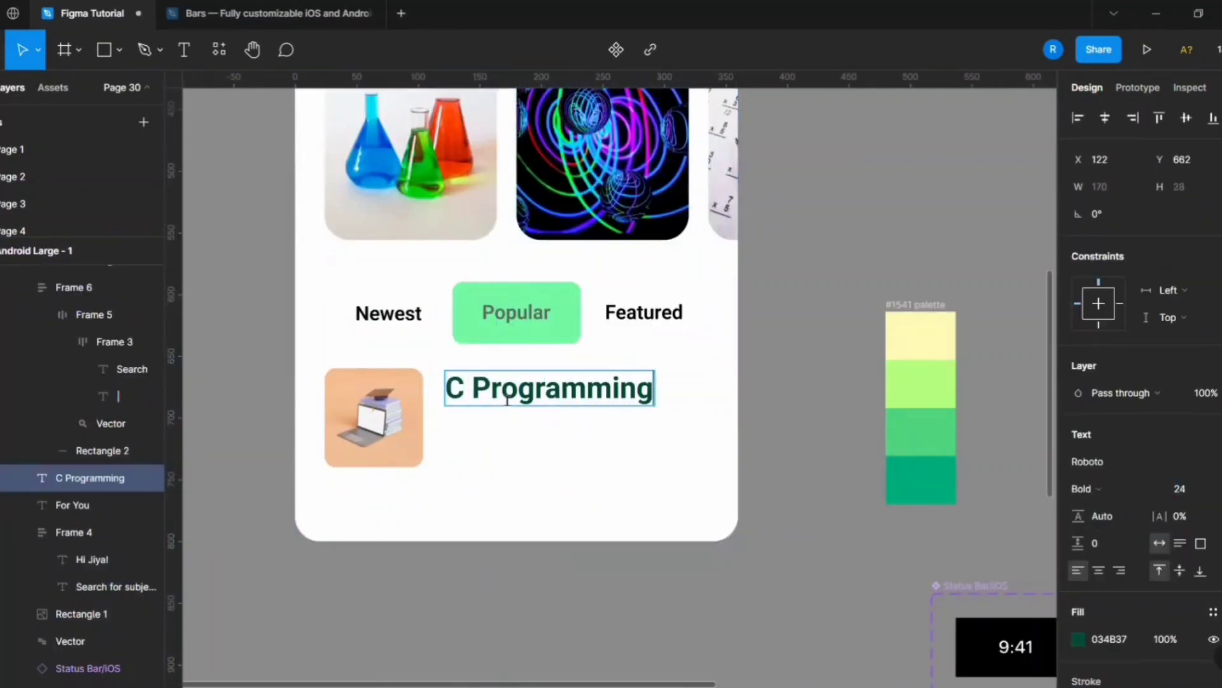
key("Escape")
key("Escape")
Copy the "Search for subjects you want to study" line to below the C Programming title.
scroll(509, 382, "up", 4)
left_click(491, 125)
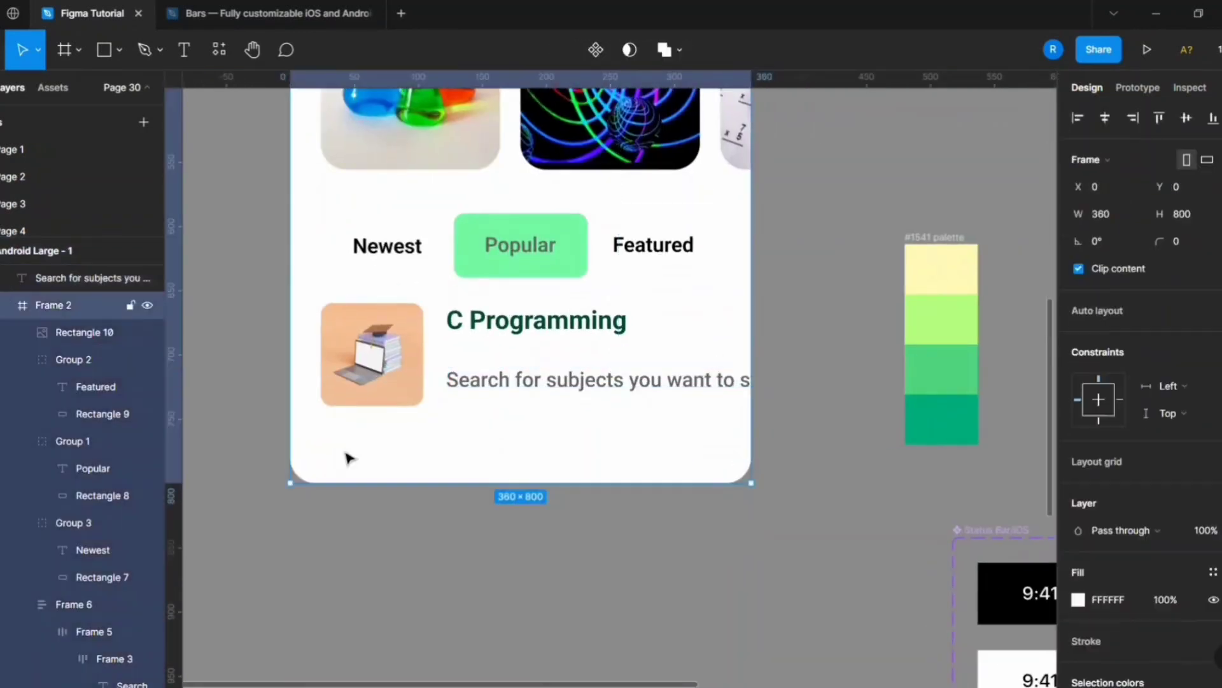
left_click(70, 317)
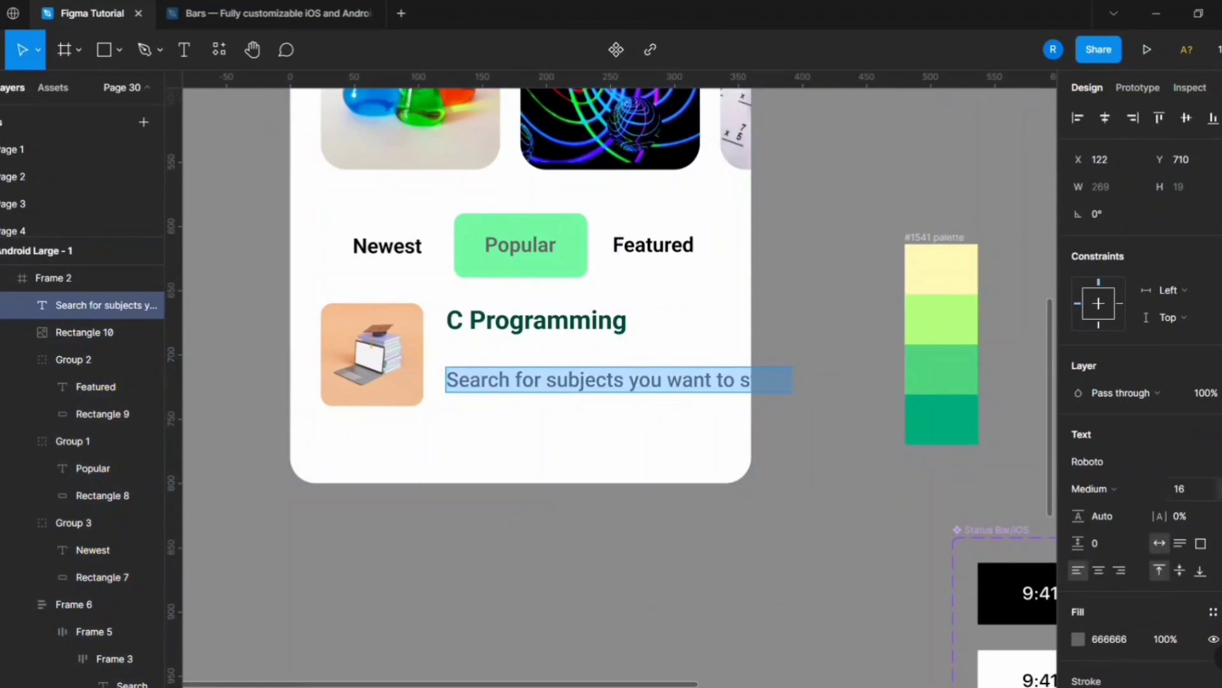
scroll(507, 376, "up", 2)
Reword the copied line as "Main concepts of C, C++" at font size 12 and move it up close to the title.
type("Main convepts of C, C++")
right_click(532, 358)
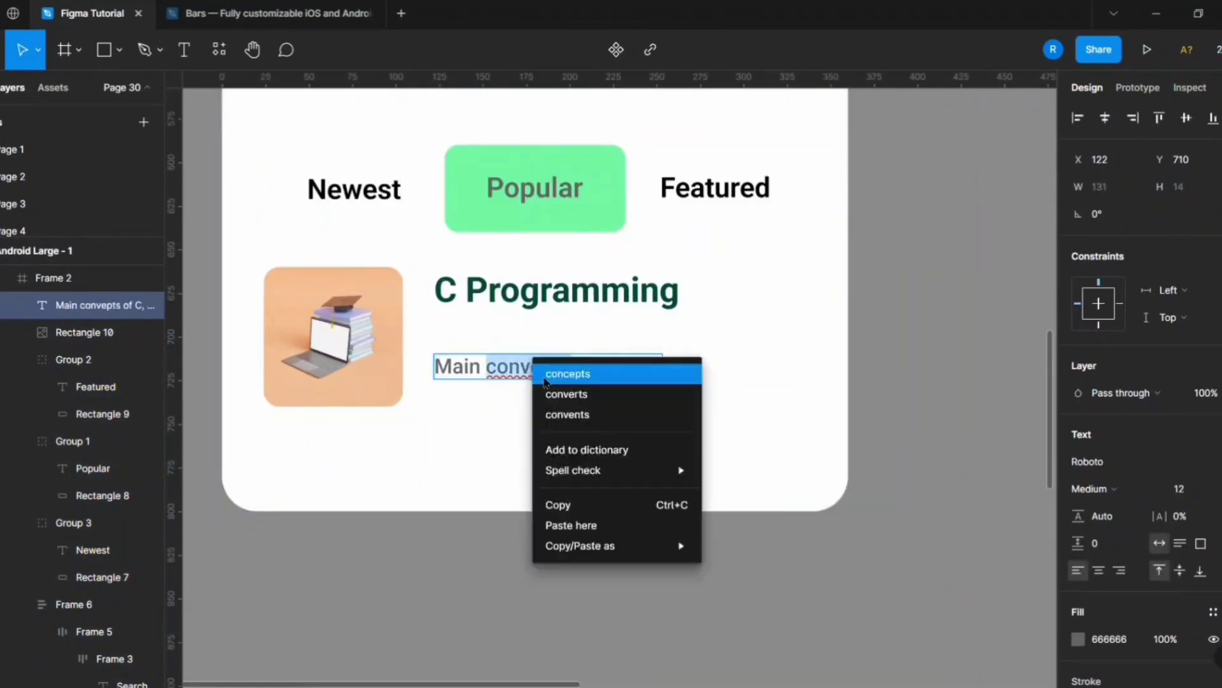
left_click(553, 374)
left_click_drag(587, 373, 543, 361)
left_click(920, 456)
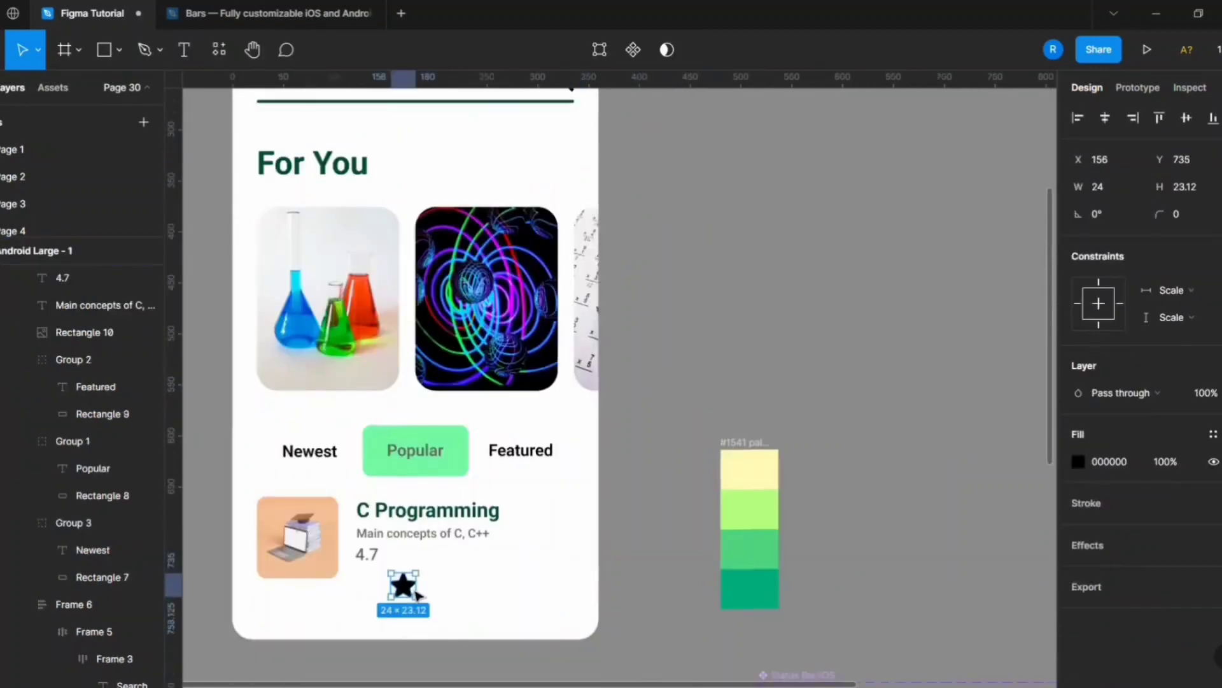
Build a row of five stars, each 12 wide, beside the 4.7 rating and wrap it in auto layout.
scroll(361, 600, "up", 3)
left_click_drag(514, 578, 533, 534)
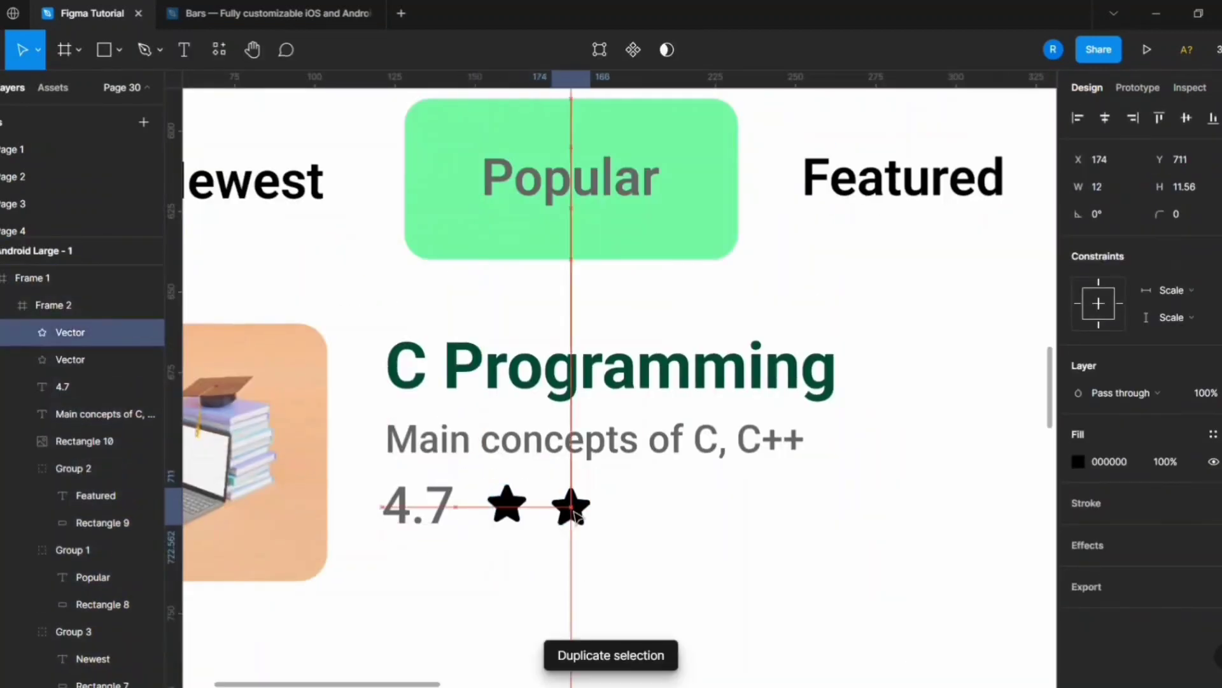
left_click(636, 508, "shift")
left_click_drag(709, 517, 701, 554)
key("shift+a")
Colour the rating stars with the palette's dark green and the fifth star with its light green.
scroll(408, 536, "down", 1)
left_click(1078, 544)
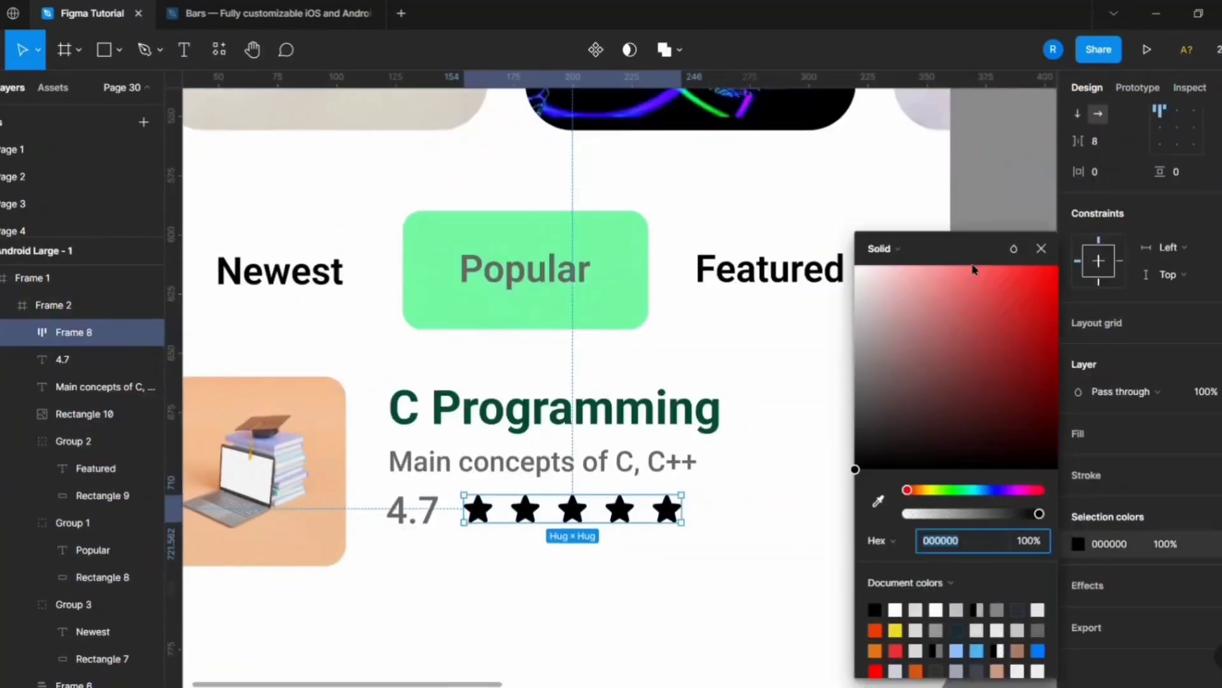
scroll(382, 449, "down", 3)
left_click(878, 501)
left_click(789, 430)
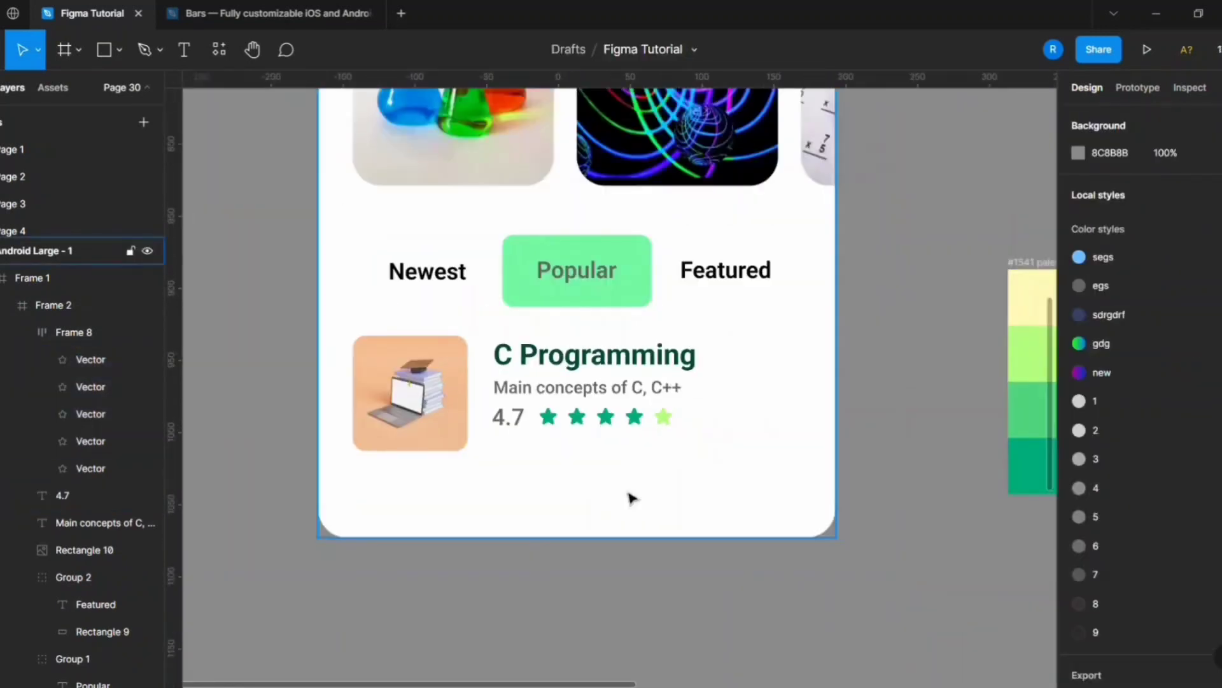
Wrap the 4.7 rating with its stars in auto layout, then nest it with the course title and subtitle in another.
scroll(503, 421, "up", 2)
left_click(508, 417)
left_click(567, 424, "shift")
key("shift+a")
left_click(560, 387, "shift")
left_click(536, 367, "shift")
key("shift+a")
Duplicate the C Programming course card directly below the first one.
scroll(441, 461, "down", 2)
left_click_drag(483, 413, 464, 494)
scroll(464, 403, "down", 1)
left_click(471, 542)
scroll(493, 392, "down", 3)
scroll(625, 410, "up", 6)
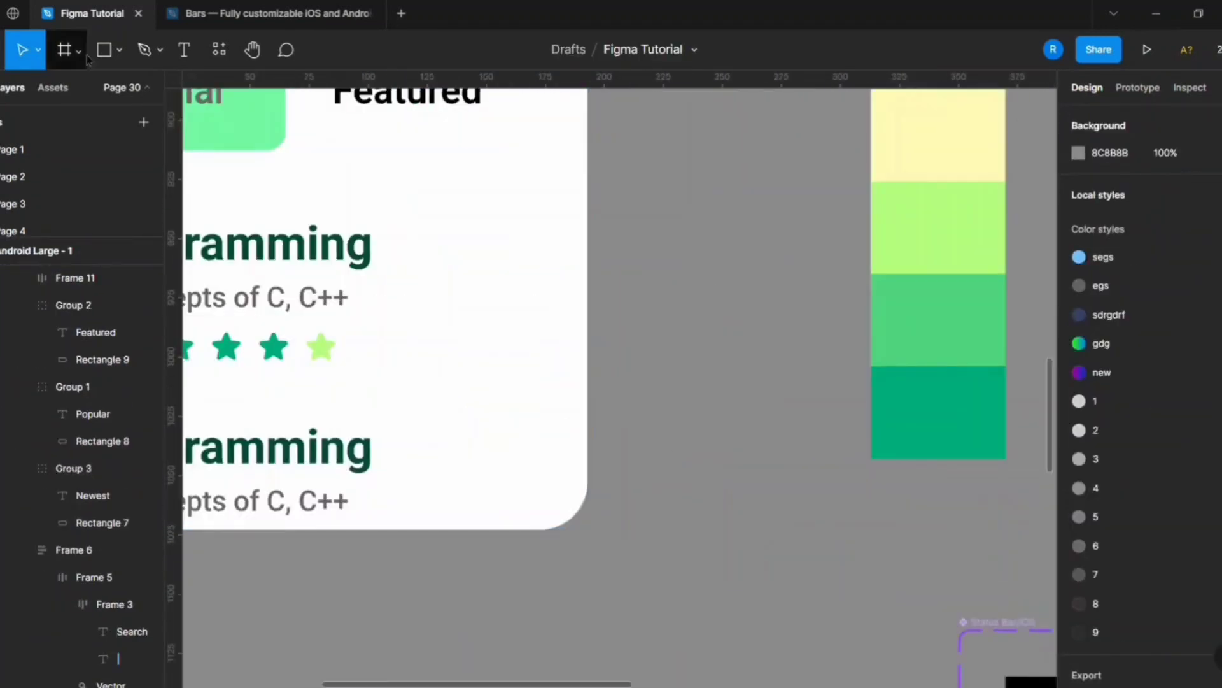
Draw a 100 × 100 rectangle beside the phone screen and notch its bottom edge upwards into a bookmark shape.
left_click(103, 50)
left_click(592, 198)
scroll(654, 302, "up", 2)
left_click_drag(749, 438, 748, 426)
scroll(827, 515, "down", 2)
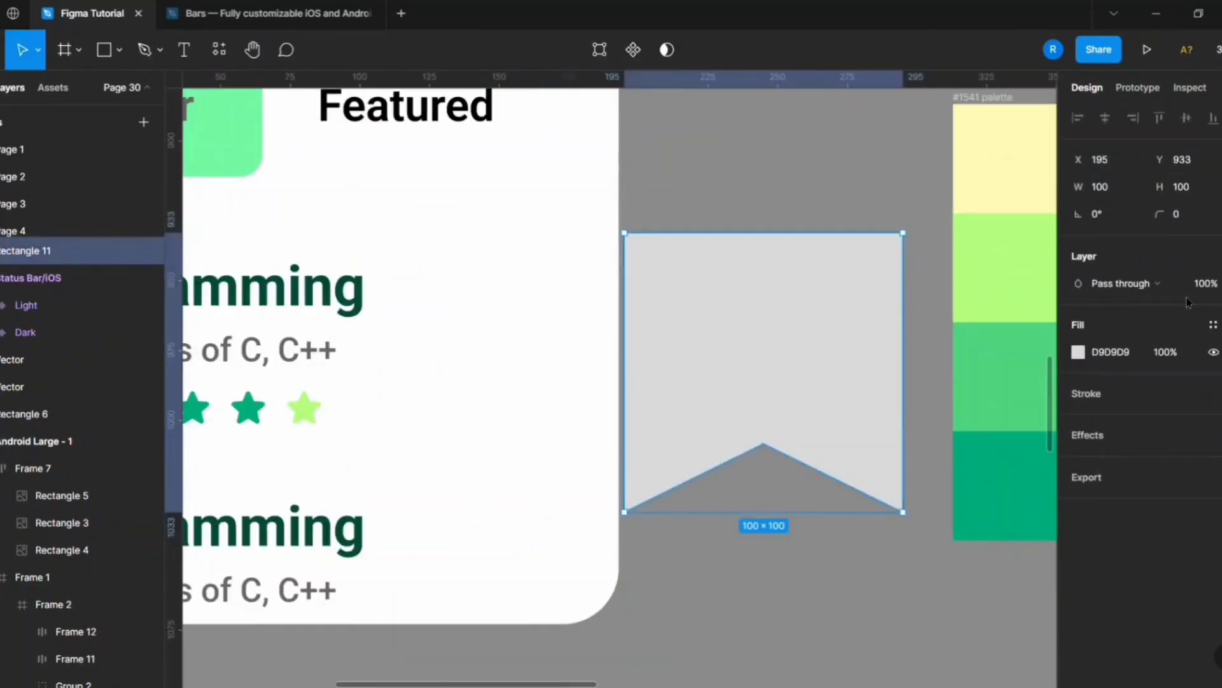
Remove the bookmark shape's fill and give it a black outline.
type("2")
left_click(1221, 352)
left_click(931, 408)
left_click(900, 471)
Shrink the bookmark to icon size and place it at the right end of the first C Programming card.
left_click_drag(662, 271, 571, 351)
scroll(570, 350, "up", 2)
mouse_move(813, 297)
left_mouse_down()
mouse_move(796, 297)
mouse_move(827, 286)
left_mouse_up()
left_click(902, 340)
scroll(903, 340, "down", 3)
Combine the first course card and its bookmark in a horizontal auto layout with centred alignment.
left_click(562, 333, "shift")
key("shift+a")
left_click(913, 337)
left_click(662, 320)
left_click(1178, 382)
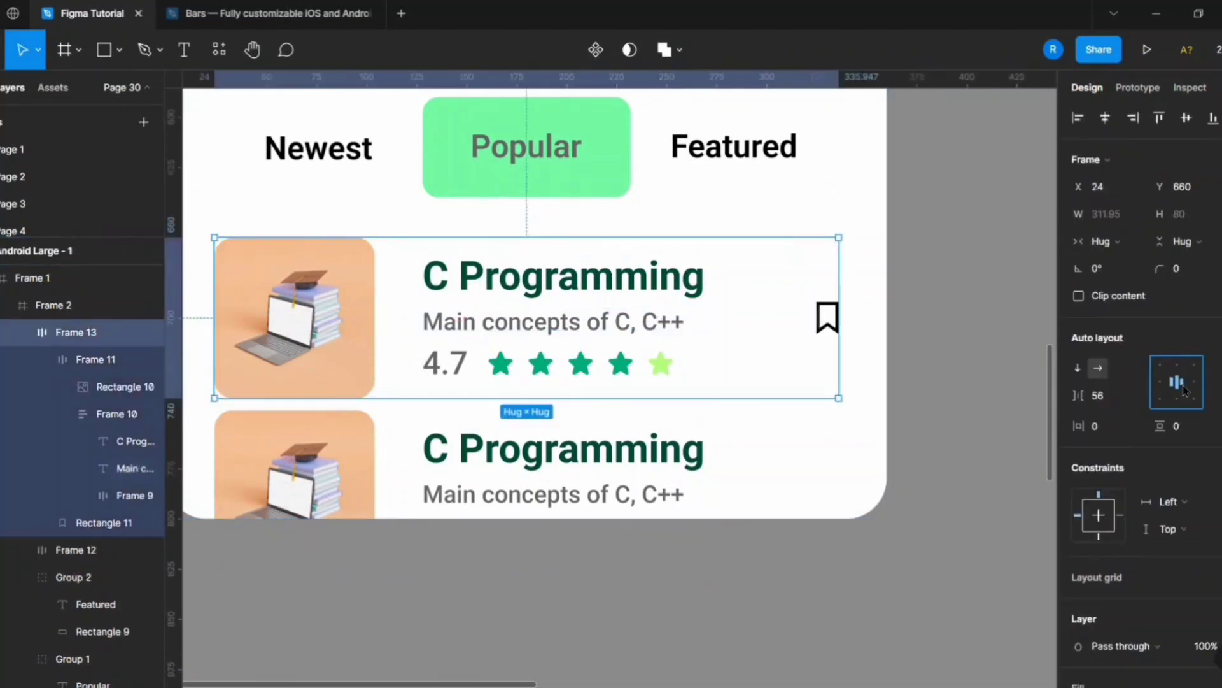
left_click(981, 391)
Move the first card's bookmark up so it lines up with the C Programming title.
scroll(981, 390, "down", 3)
double_click(821, 363)
scroll(931, 366, "up", 3)
double_click(888, 345)
key("shift+Up")
key("shift+Up")
scroll(885, 328, "down", 3)
Delete the second course card and replace it with a duplicate of the bookmarked first card.
double_click(786, 406)
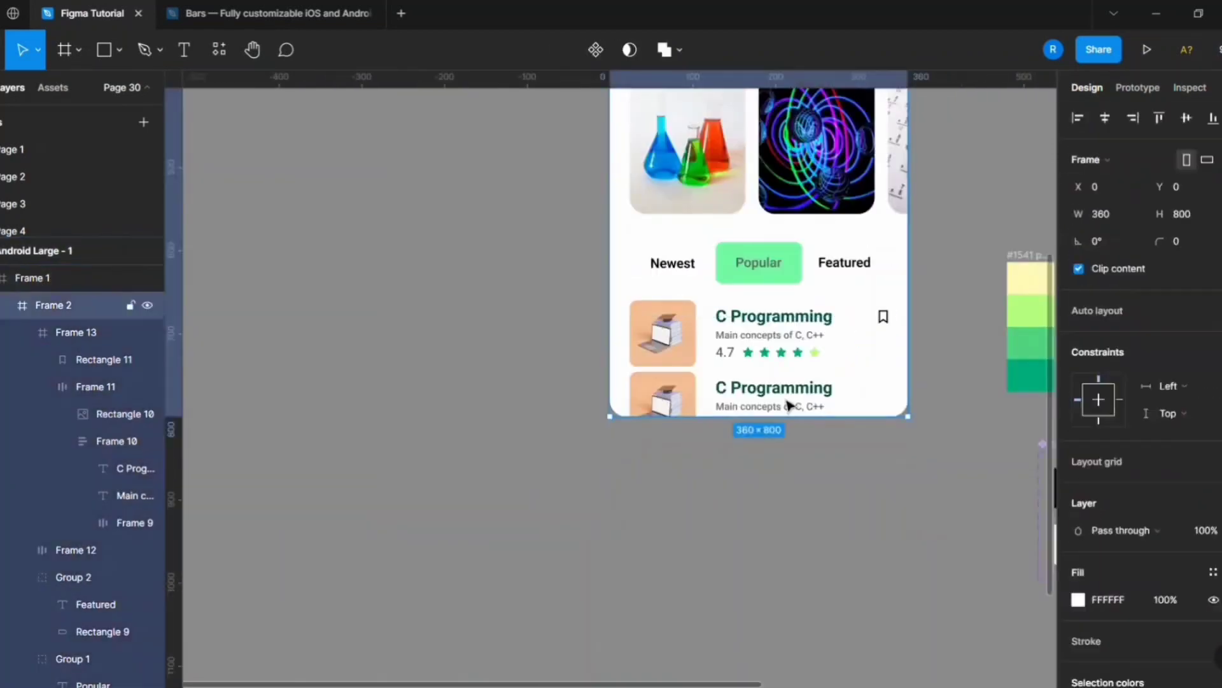
key("Delete")
double_click(765, 333)
key("ctrl+d")
Change the Popular segment's green fill to white FFFFFF.
double_click(655, 231)
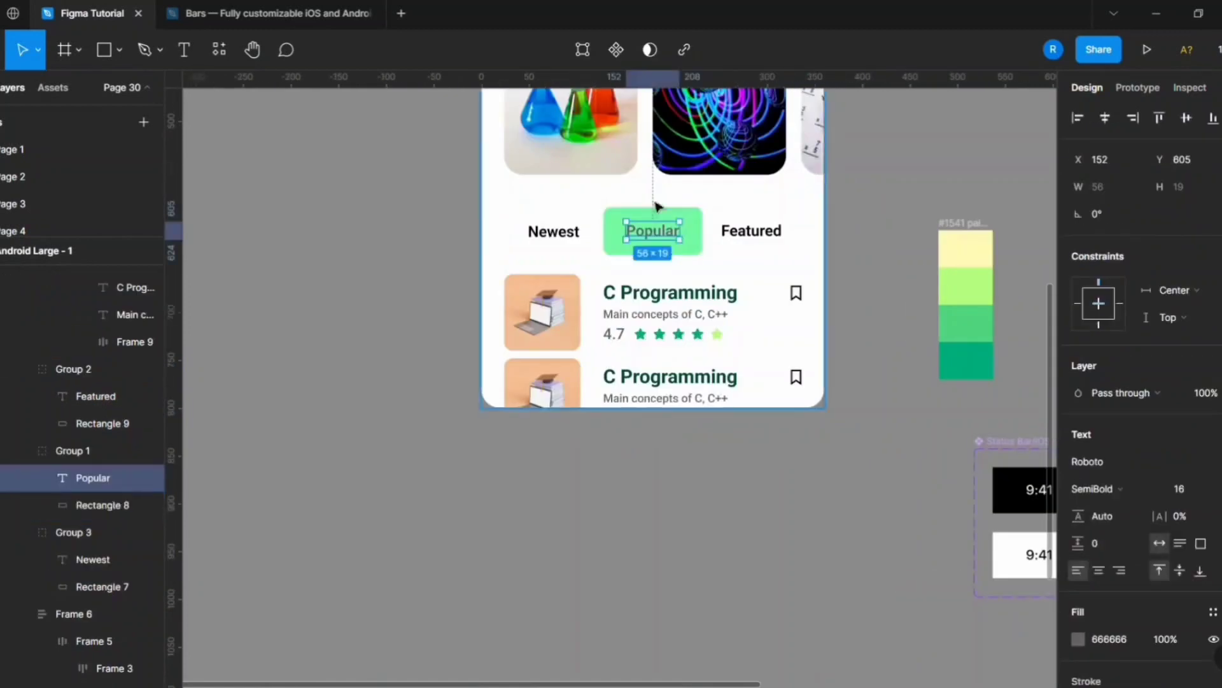
left_click(655, 214)
left_click(1078, 461)
left_click_drag(977, 284, 917, 268)
scroll(668, 228, "up", 4)
Set the Popular label's colour to black 000000.
left_click(672, 238)
left_click(1125, 639)
type("0")
key("Return")
left_click(725, 280)
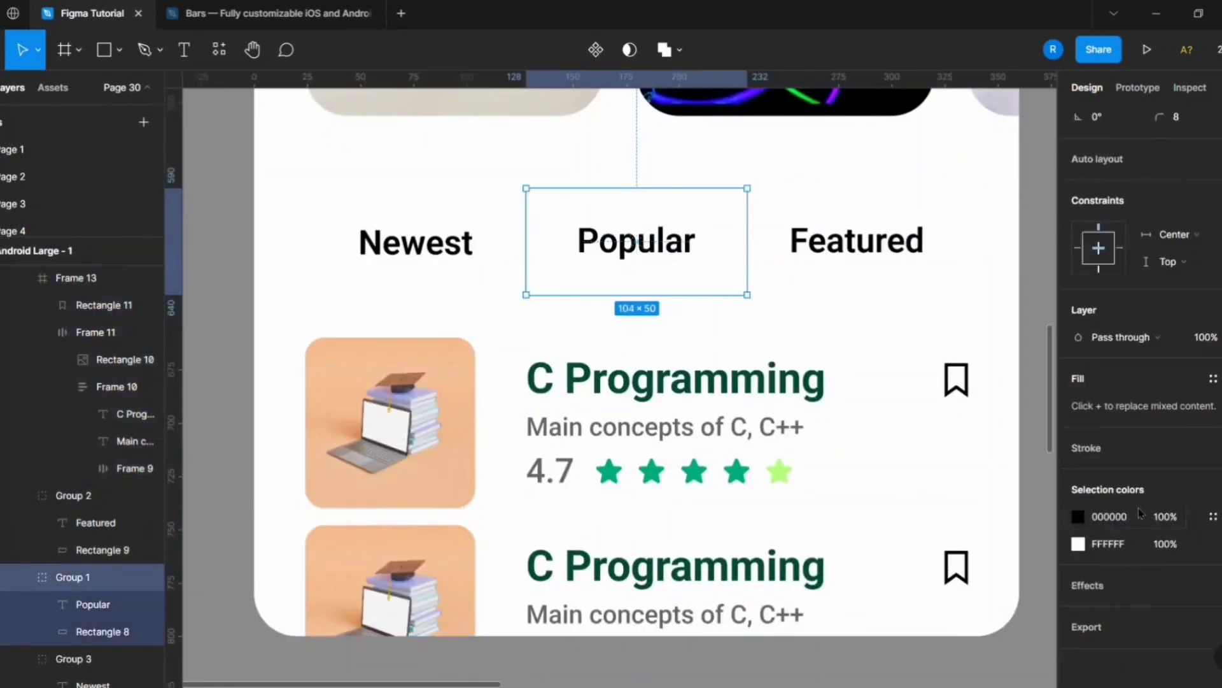
Give the Popular segment square corners and 1 px black inside strokes on its left and right sides only, with reduced stroke opacity.
double_click(729, 284)
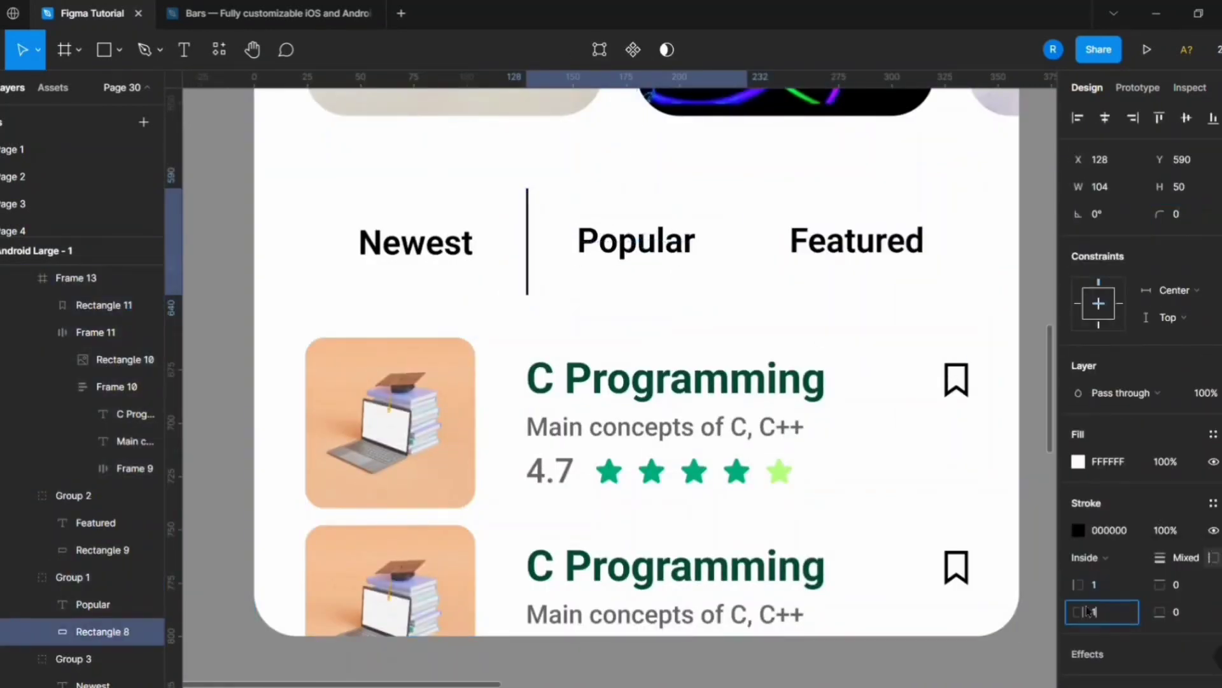
left_click(609, 299)
scroll(609, 297, "down", 3)
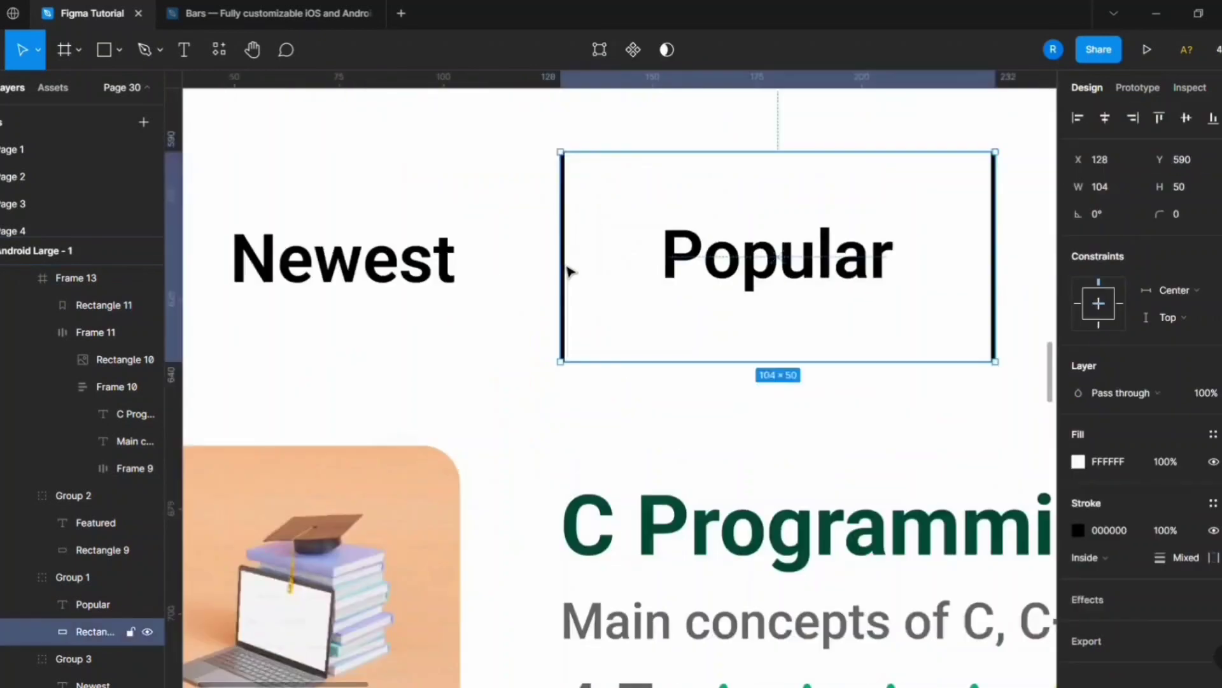
scroll(564, 268, "down", 3)
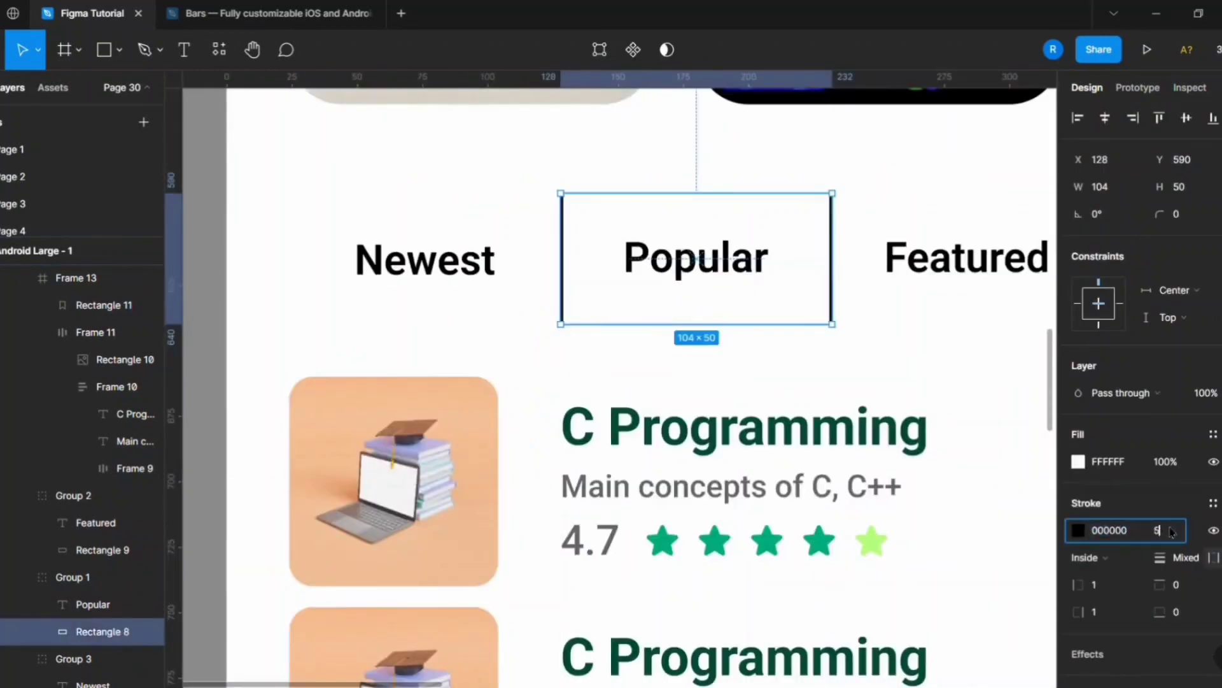
left_click(641, 364)
scroll(641, 364, "down", 3)
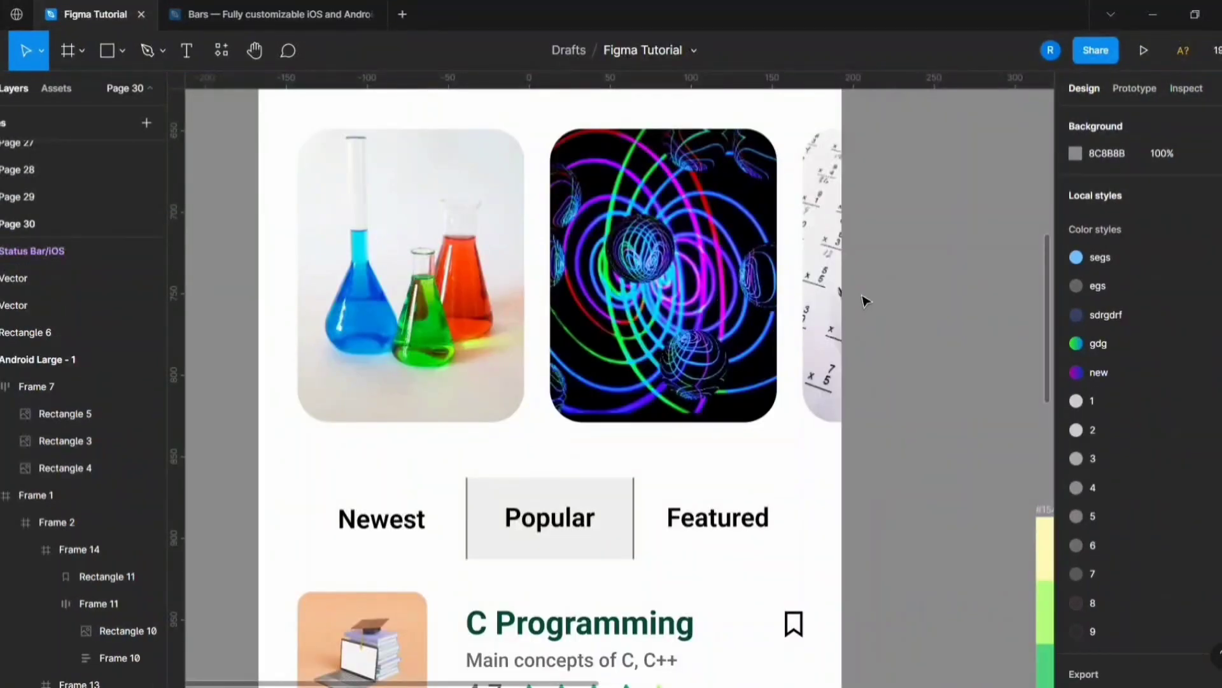
Replace the first For You card's image with the Physics illustration and the second's with the maths illustration.
scroll(864, 301, "down", 1)
left_click(507, 312)
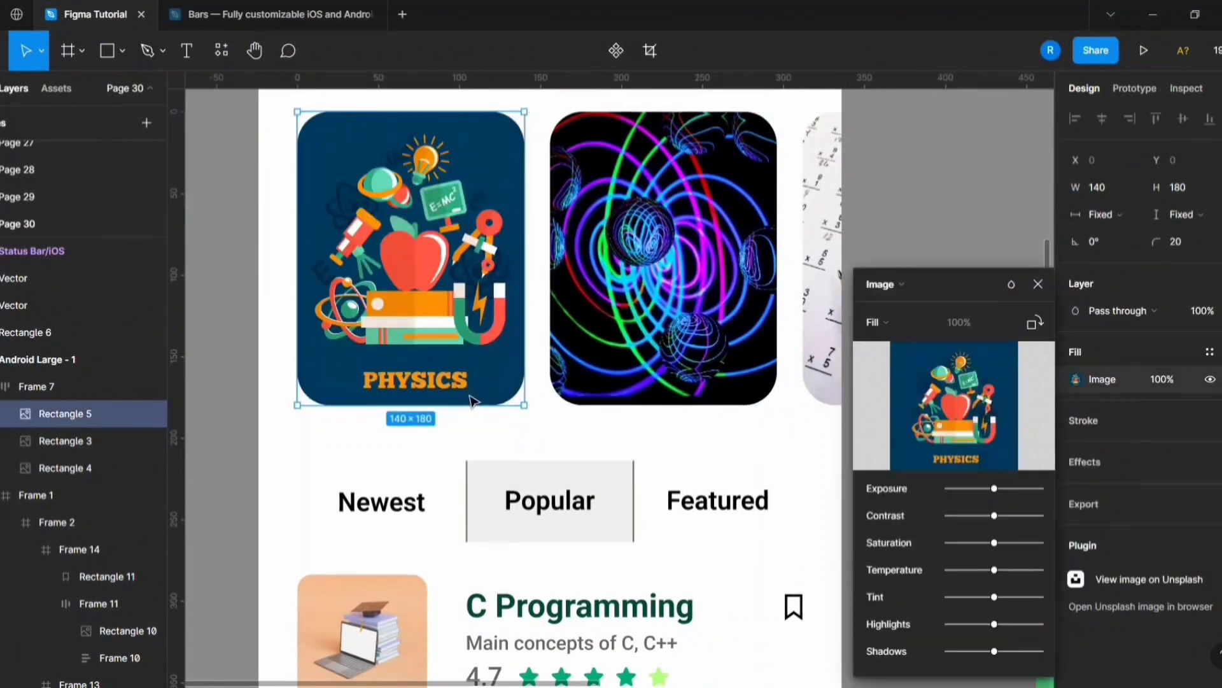
left_click(667, 284)
double_click(666, 283)
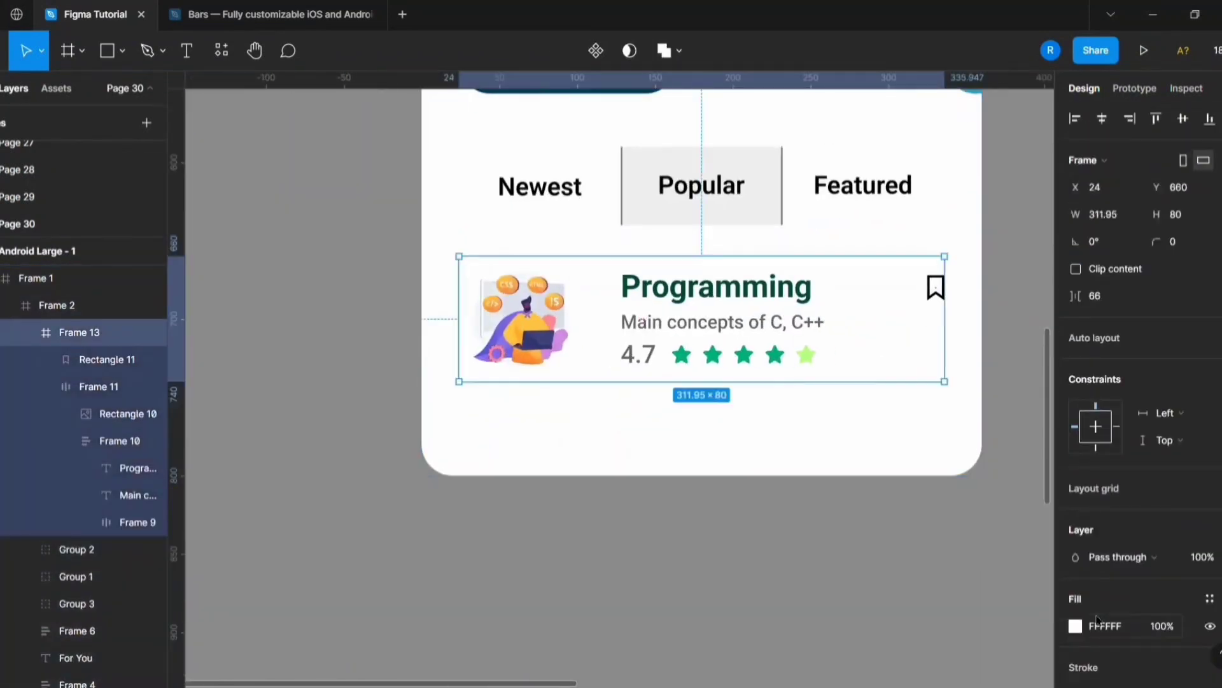
Move the duplicated Programming card directly below the first one.
double_click(646, 360)
left_click_drag(646, 361, 646, 476)
scroll(513, 368, "up", 3)
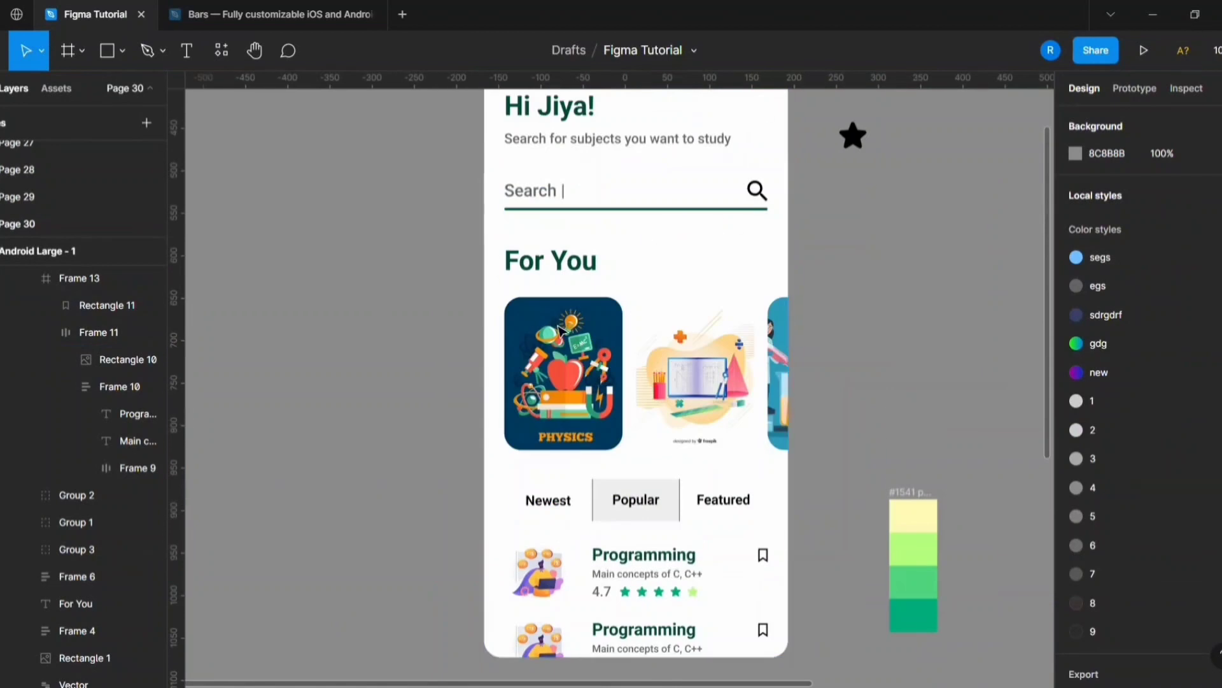
Draw a thin horizontal rectangle 100 wide and 1 high below the phone screen.
scroll(762, 272, "up", 1)
scroll(677, 460, "down", 2)
scroll(819, 382, "up", 2)
scroll(437, 371, "up", 3)
left_click(107, 51)
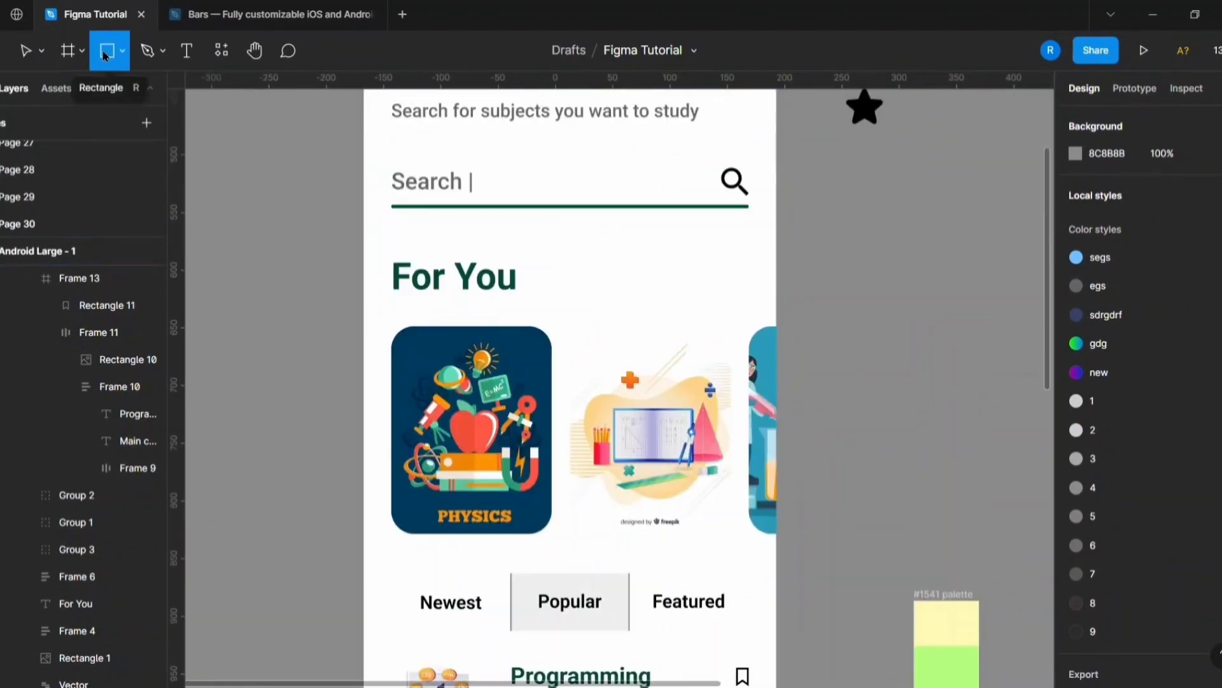
left_click(897, 487)
left_click_drag(907, 498, 622, 529)
scroll(764, 509, "down", 6)
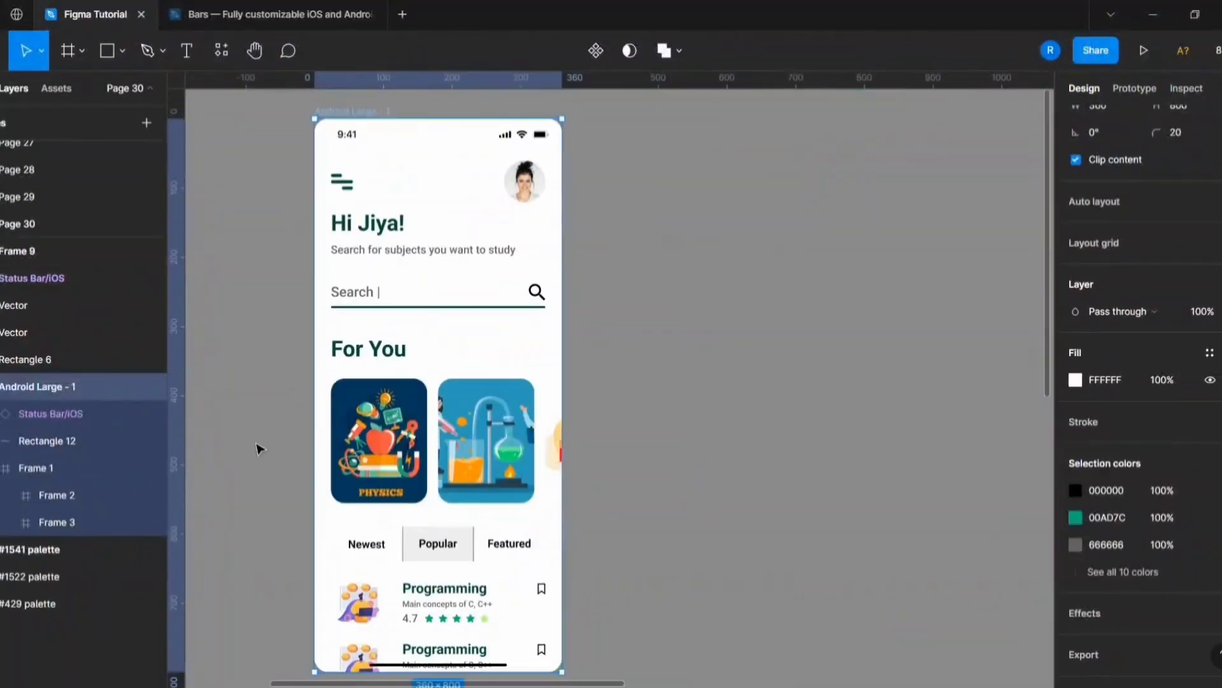
Duplicate the Android Large - 1 screen beside the original.
key("ctrl+d")
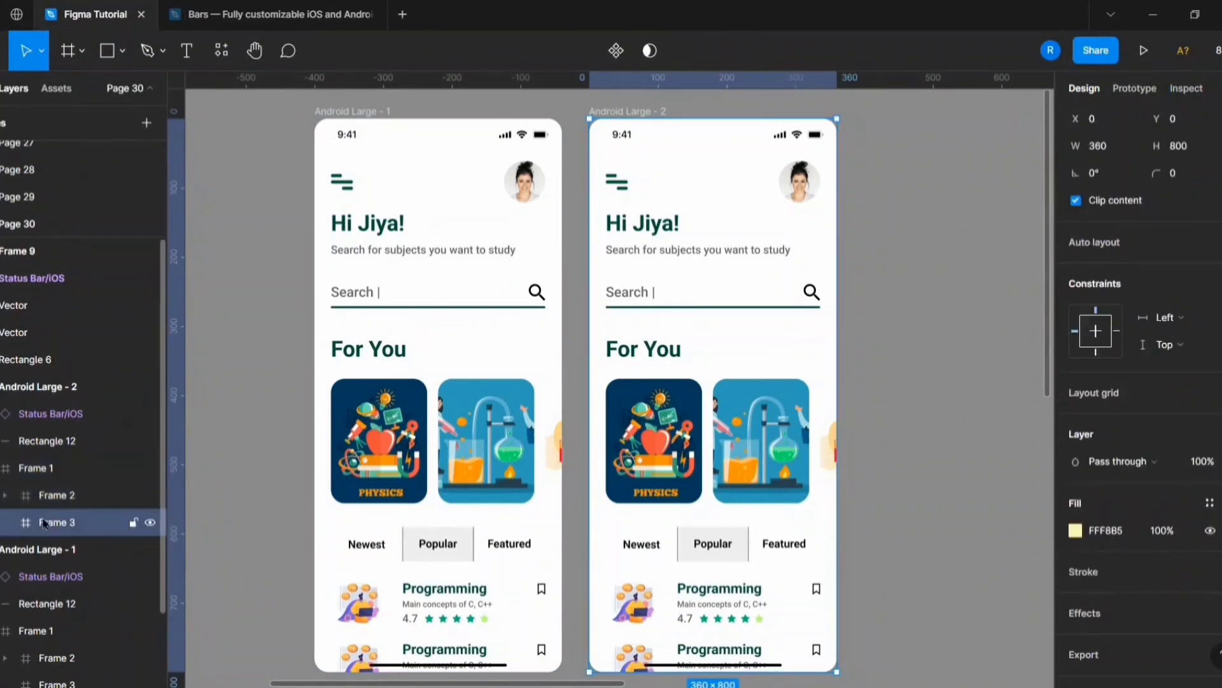
Scale the second screen's content frame down to 279 × 620, round its corners and place it at X 120, Y 90.
left_click_drag(837, 671, 726, 507)
left_click_drag(711, 417, 775, 501)
mouse_move(836, 588)
left_mouse_down()
mouse_move(855, 629)
mouse_move(828, 569)
left_mouse_up()
left_click(1183, 119)
left_click(713, 135)
left_click(623, 278)
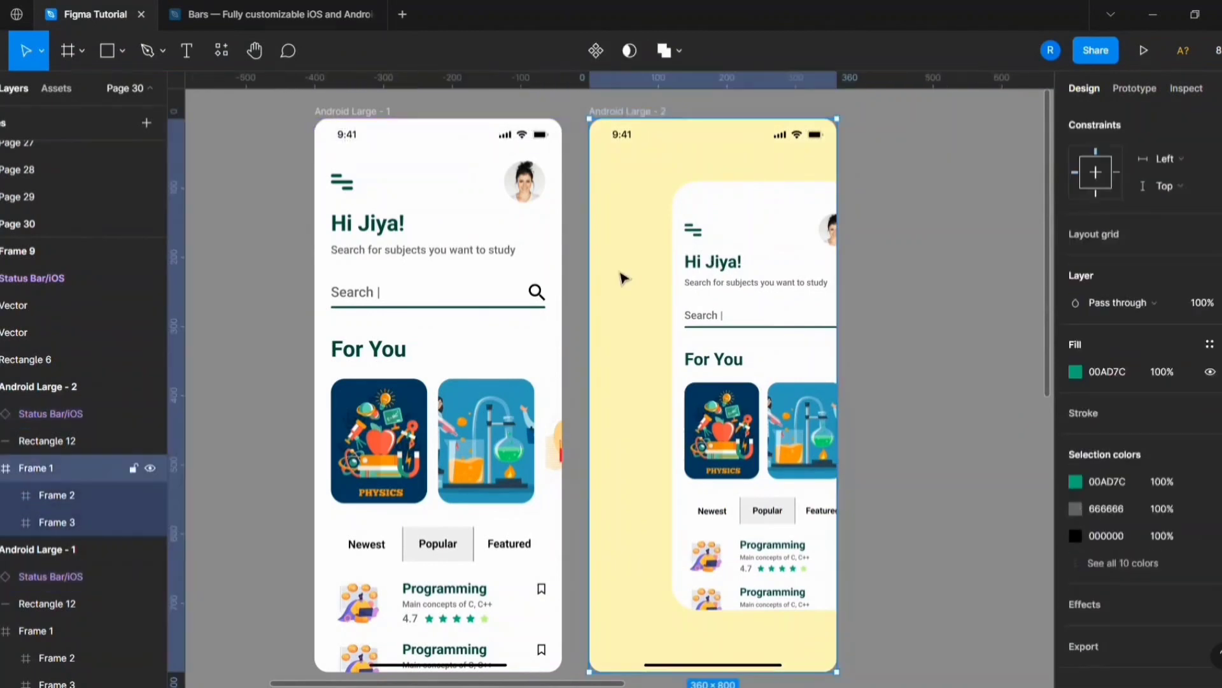
Scale the yellow backing frame to 231 × 513.33 with rounded corners and offset it behind the content frame's left edge.
key("k")
left_click_drag(836, 671, 668, 462)
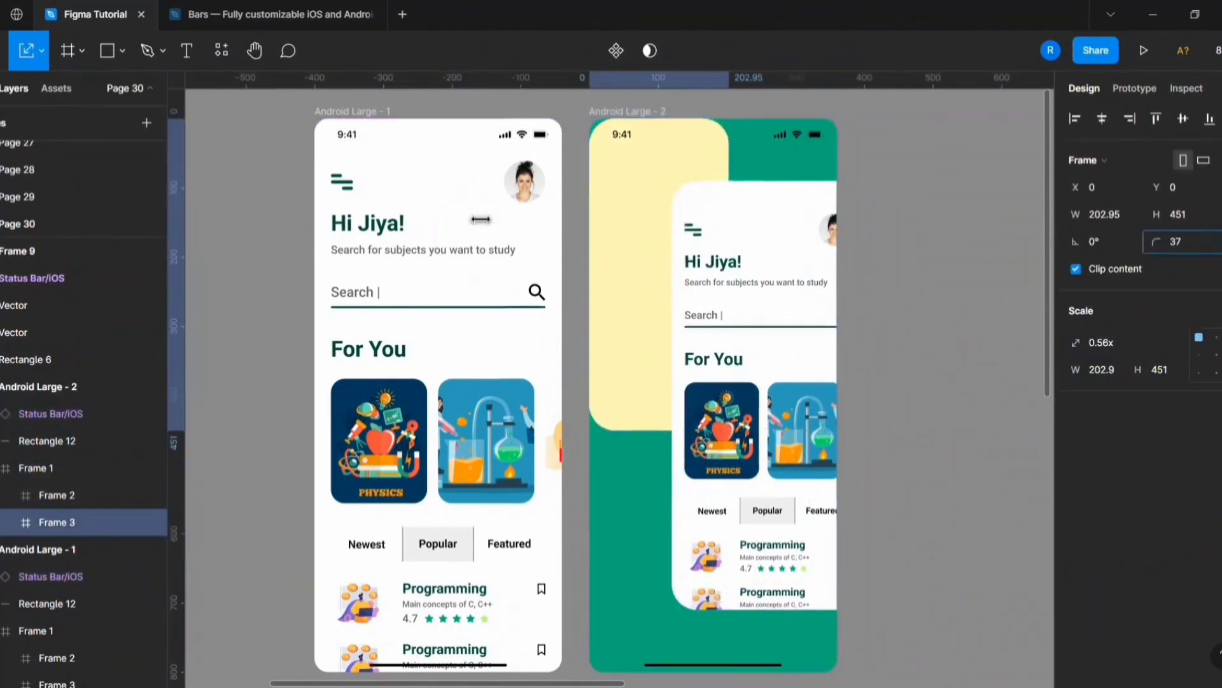
left_click_drag(664, 245, 655, 358)
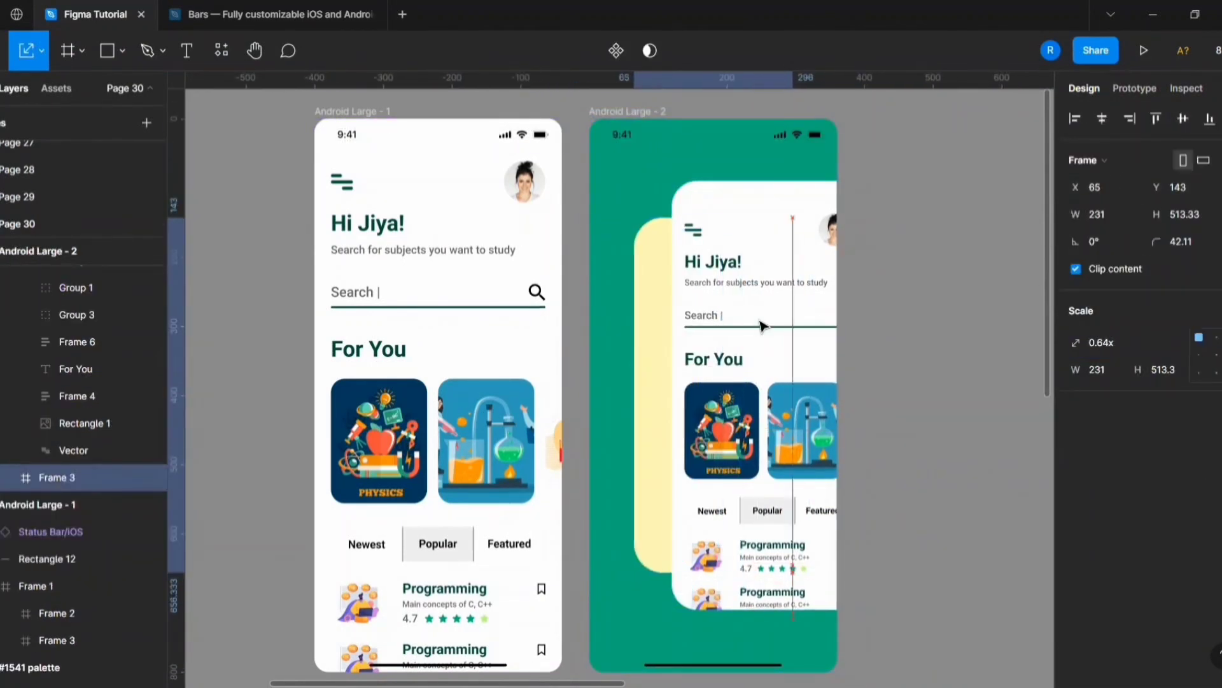
left_click_drag(761, 321, 771, 321)
scroll(753, 315, "up", 3)
Change the backing frame's fill to a vertical linear gradient of FFF8B5.
key("v")
scroll(1093, 439, "down", 2)
left_click(1075, 501)
left_click(1129, 173)
left_click(1135, 194)
scroll(524, 385, "down", 3)
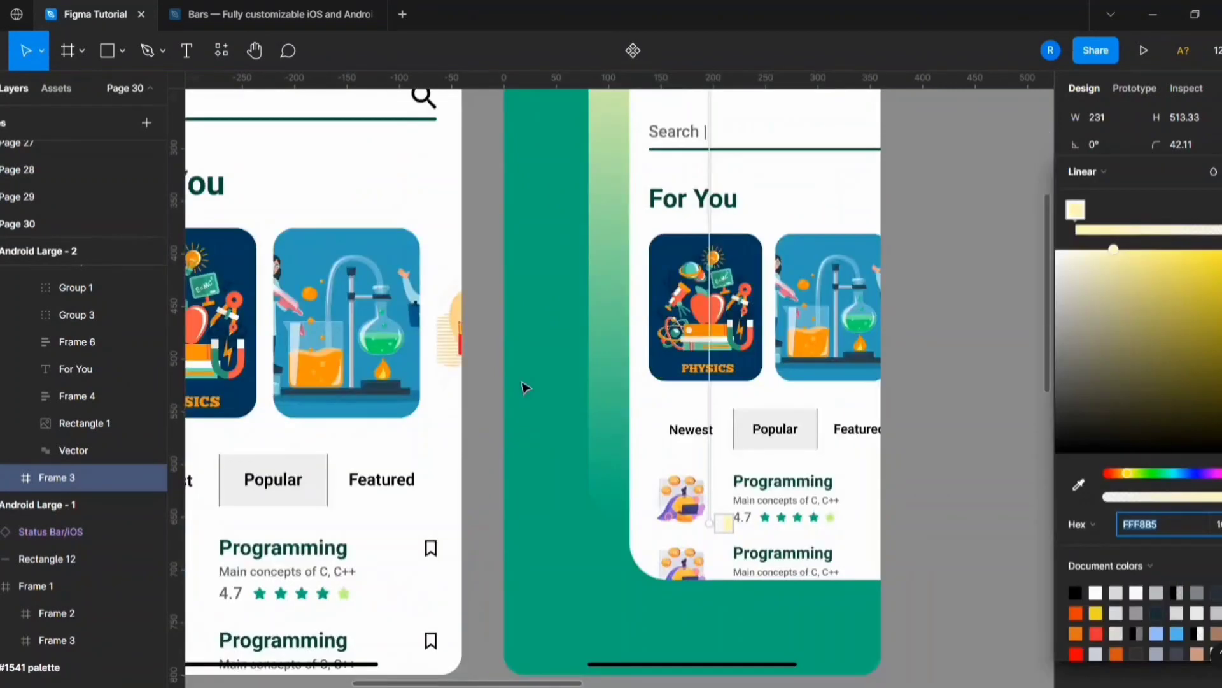
scroll(524, 385, "down", 1)
scroll(524, 385, "up", 1)
left_click_drag(1167, 201, 1076, 200)
left_click(939, 536)
scroll(939, 536, "down", 3)
Shift the content frame and its gradient backing frame right until they run past the second screen's edge, backing at X 241.
left_click(726, 322)
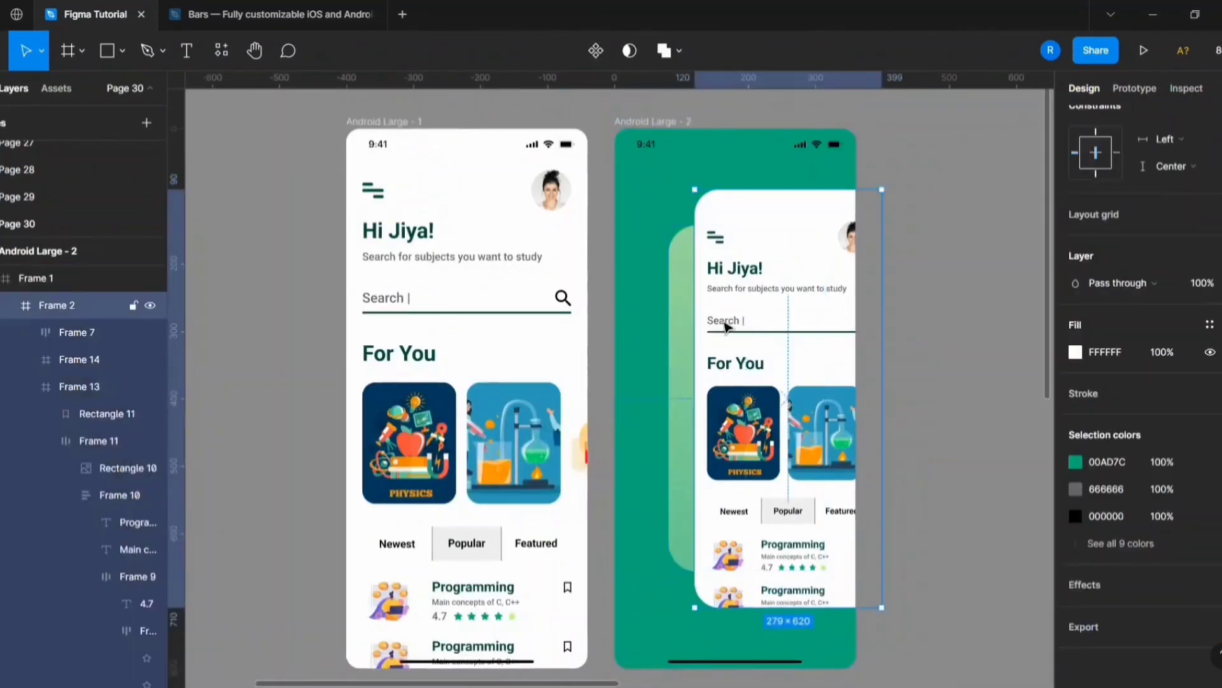
left_click(688, 333, "shift")
key("shift+Right")
key("shift+Right")
key("shift+Right")
key("shift+Right")
key("shift+Right")
key("shift+Right")
key("shift+Right")
key("shift+Right")
key("shift+Right")
key("shift+Right")
key("shift+Right")
key("shift+Right")
key("shift+Right")
key("shift+Right")
key("shift+Right")
key("shift+Right")
scroll(946, 502, "down", 3)
left_click(947, 502)
Change the second screen's green background to the dark green 053326.
scroll(784, 426, "up", 4)
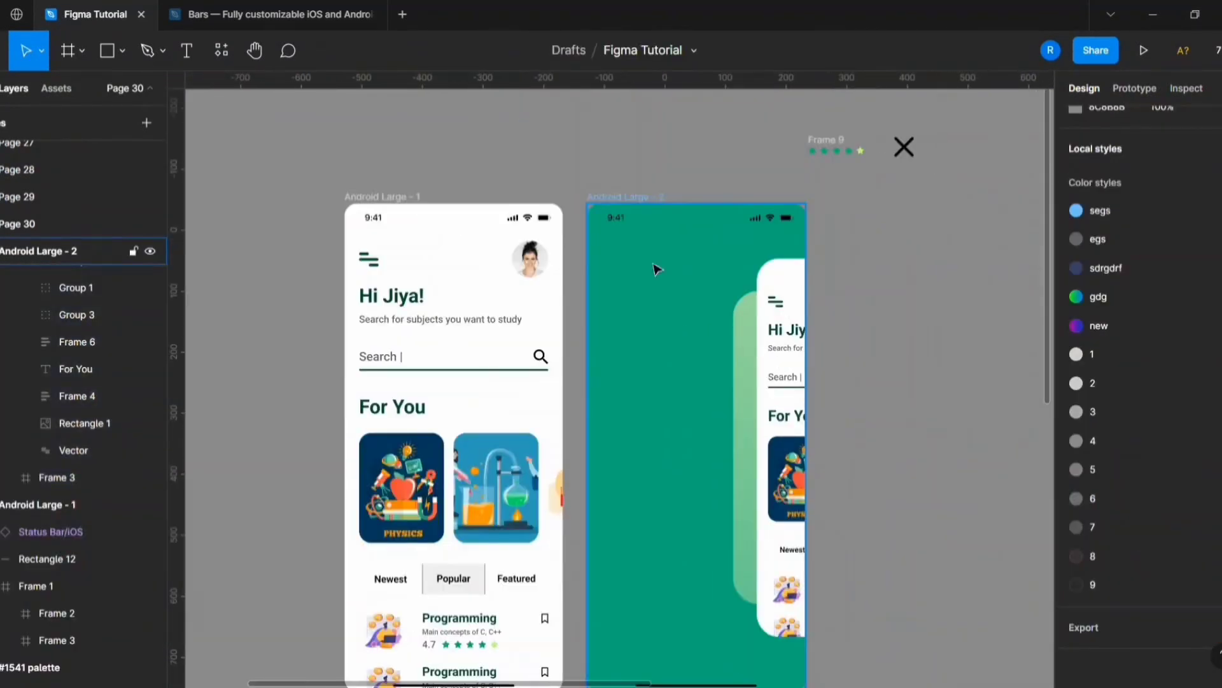
scroll(656, 269, "up", 3)
left_click(614, 189)
scroll(613, 188, "down", 1)
scroll(1101, 439, "down", 2)
left_click(1075, 488)
left_click_drag(1174, 337, 1187, 424)
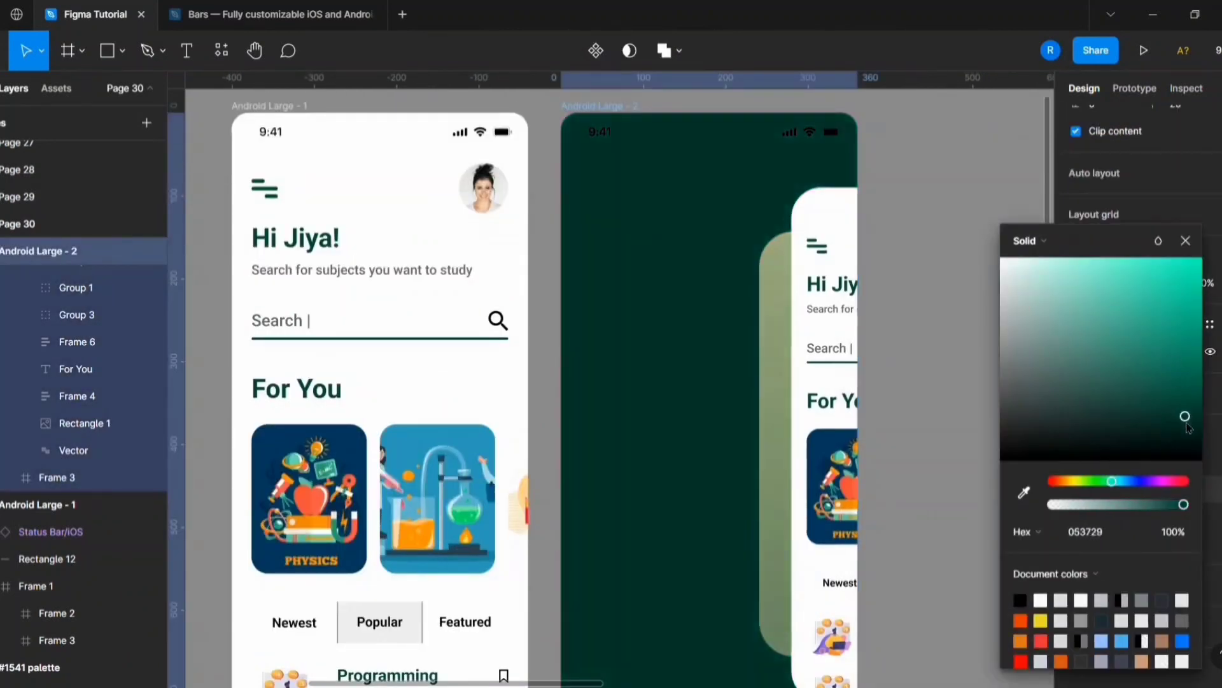
scroll(545, 301, "down", 3)
Apply the same dark green 053326 to the green elements of the first screen.
left_click(1086, 532)
key("ctrl+c")
left_click(352, 156)
left_click(1112, 491)
key("ctrl+v")
Recolour the second screen's status bar white.
left_click(595, 156)
left_click(619, 185)
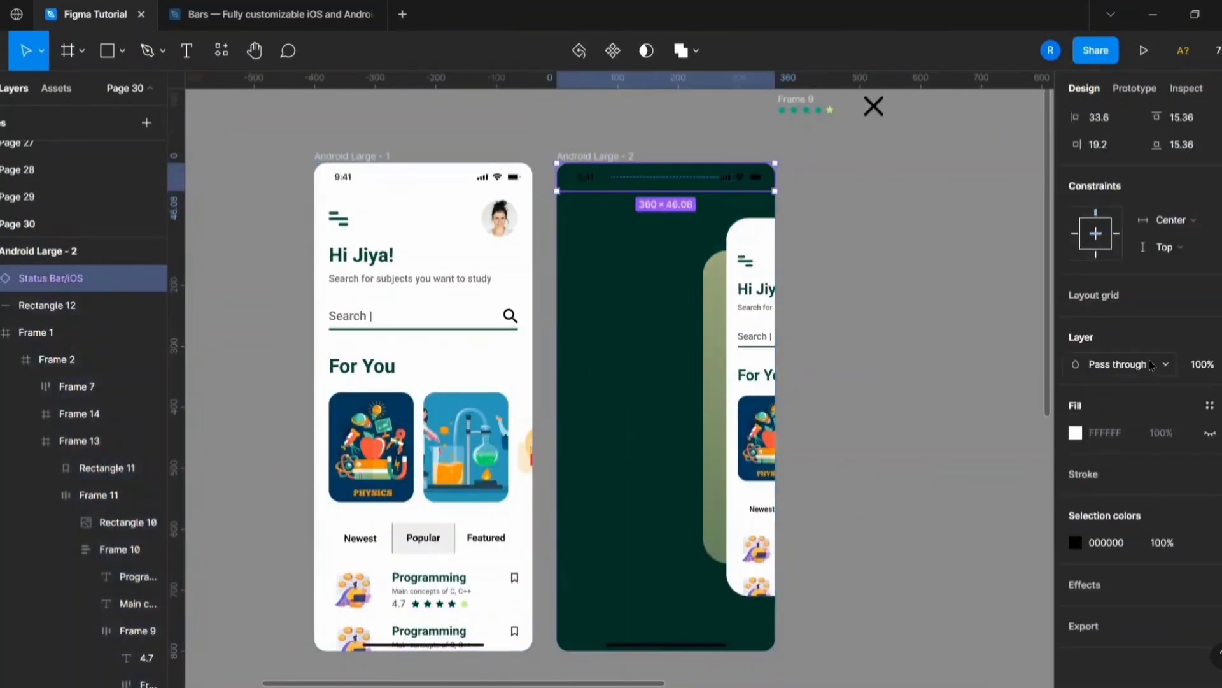
left_click(909, 314)
scroll(758, 433, "up", 5)
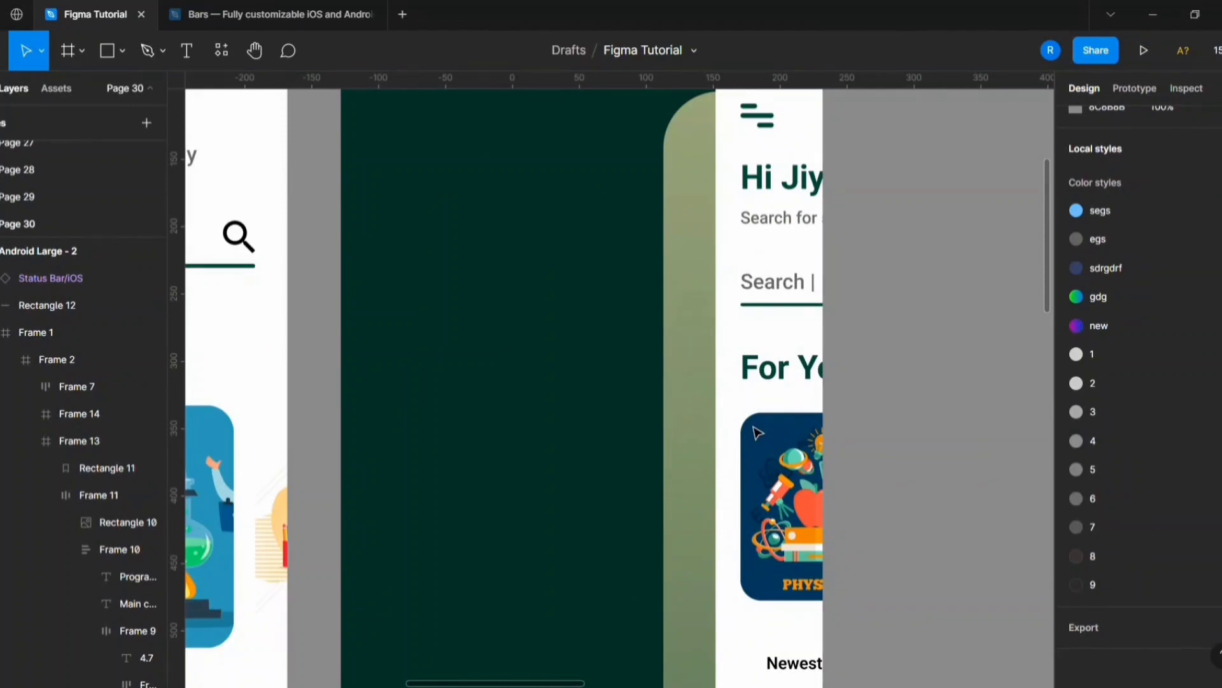
Move the 32 × 32 close icon into the second screen, below the status bar's clock.
scroll(841, 368, "down", 5)
left_click(312, 347)
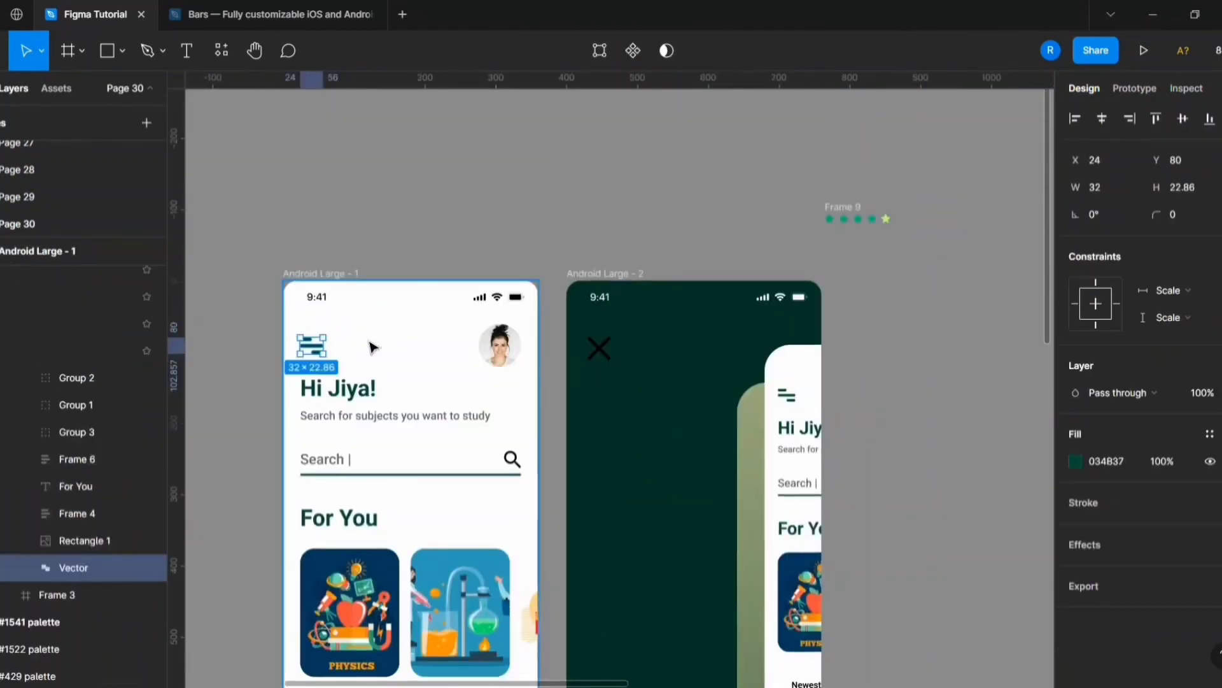
left_click(601, 347)
scroll(621, 353, "up", 3)
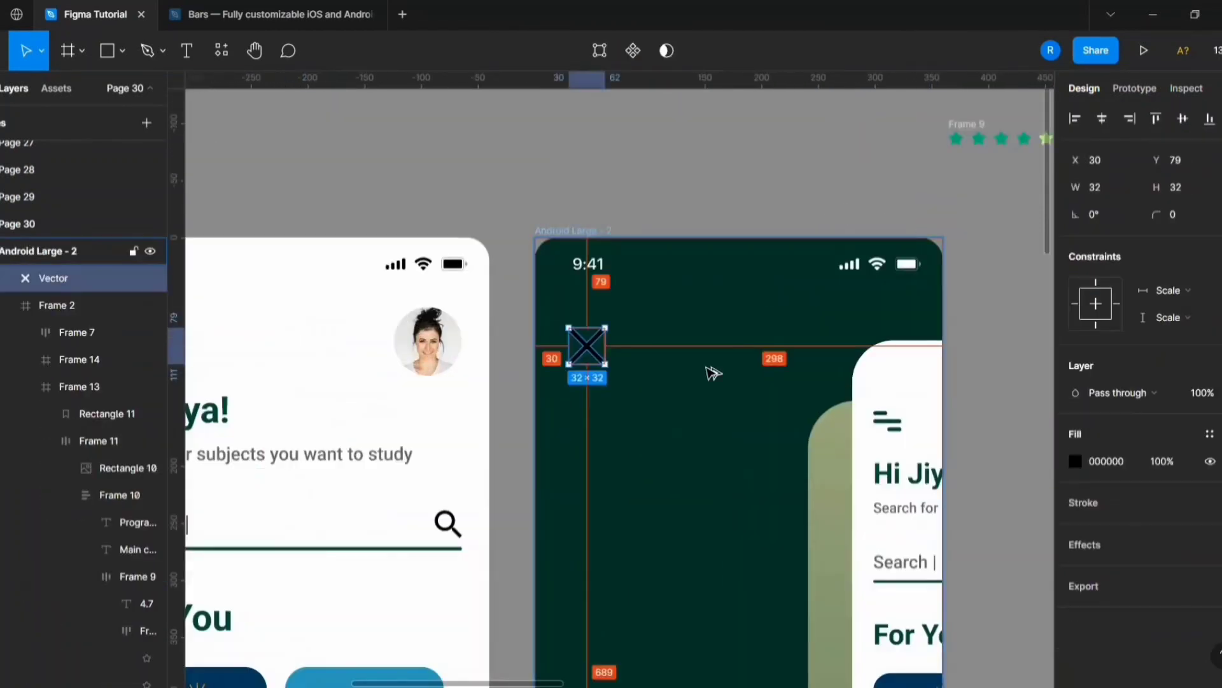
scroll(713, 373, "down", 3)
Recolour the close icon on the second screen a muted green.
left_click(339, 361)
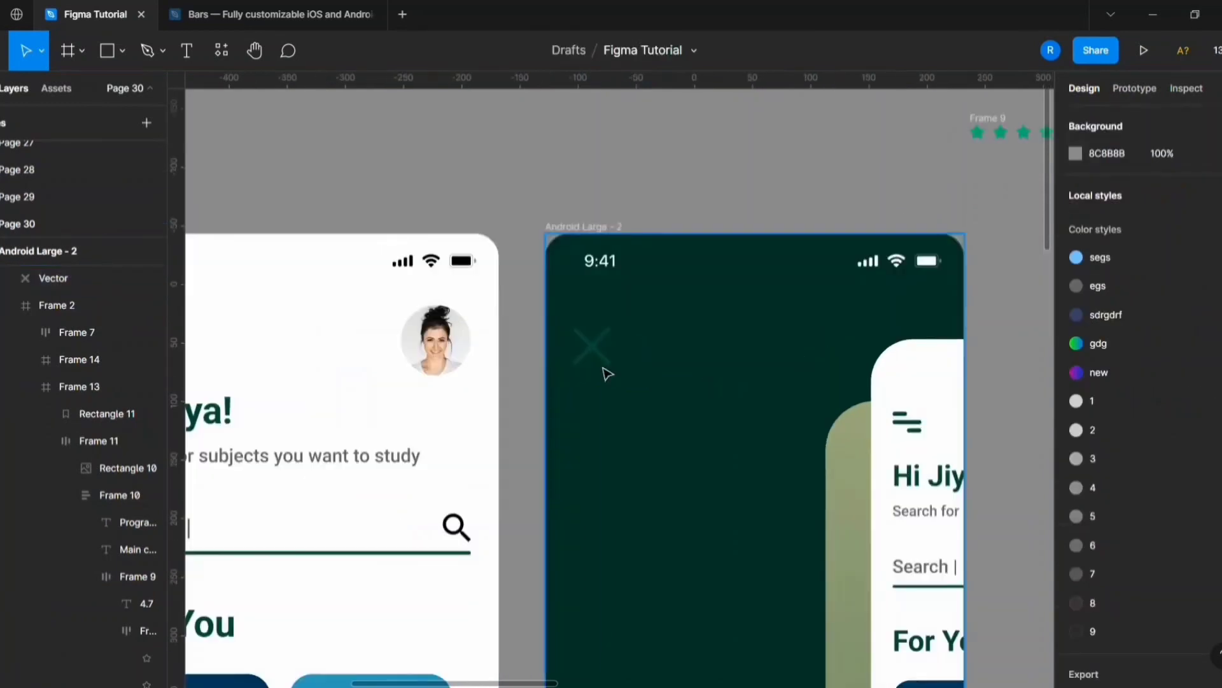
left_click(606, 350)
left_click(1075, 461)
left_click(775, 491)
Add the white text "home" in Inter Semi Bold, size 20, below the close icon.
scroll(775, 491, "down", 2)
scroll(509, 386, "down", 2)
key("t")
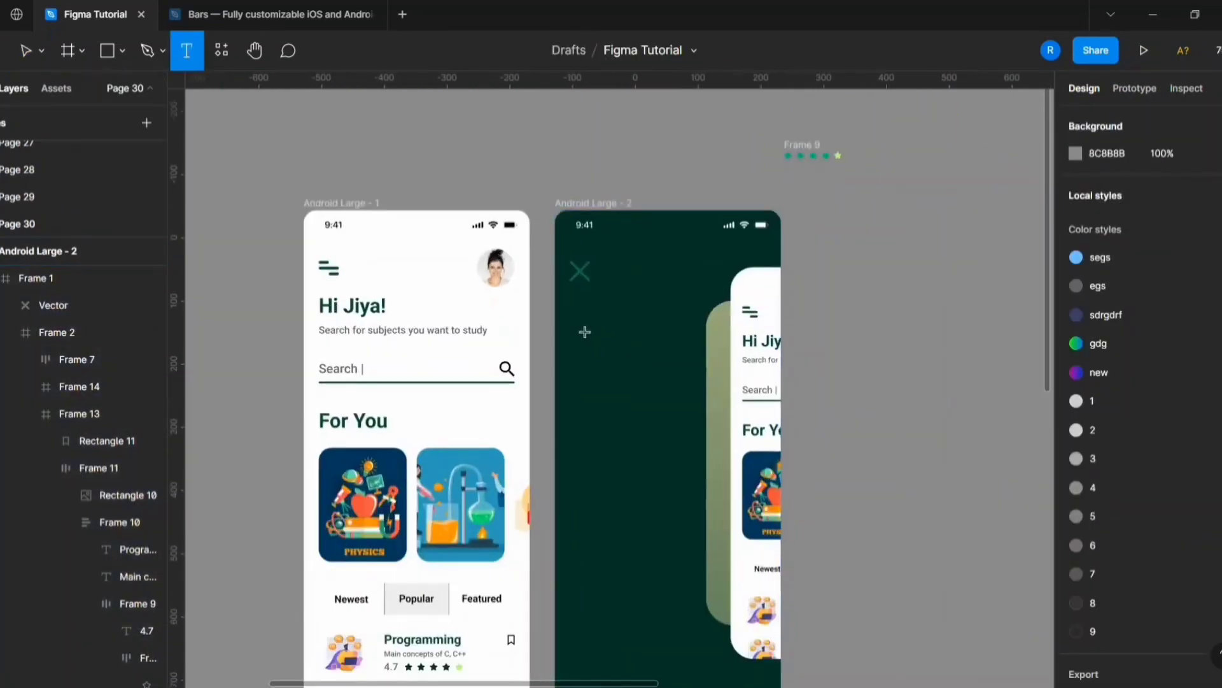
left_click(581, 331)
scroll(639, 388, "up", 3)
type("home")
left_click(1219, 507)
left_click(1091, 488)
left_click(1105, 529)
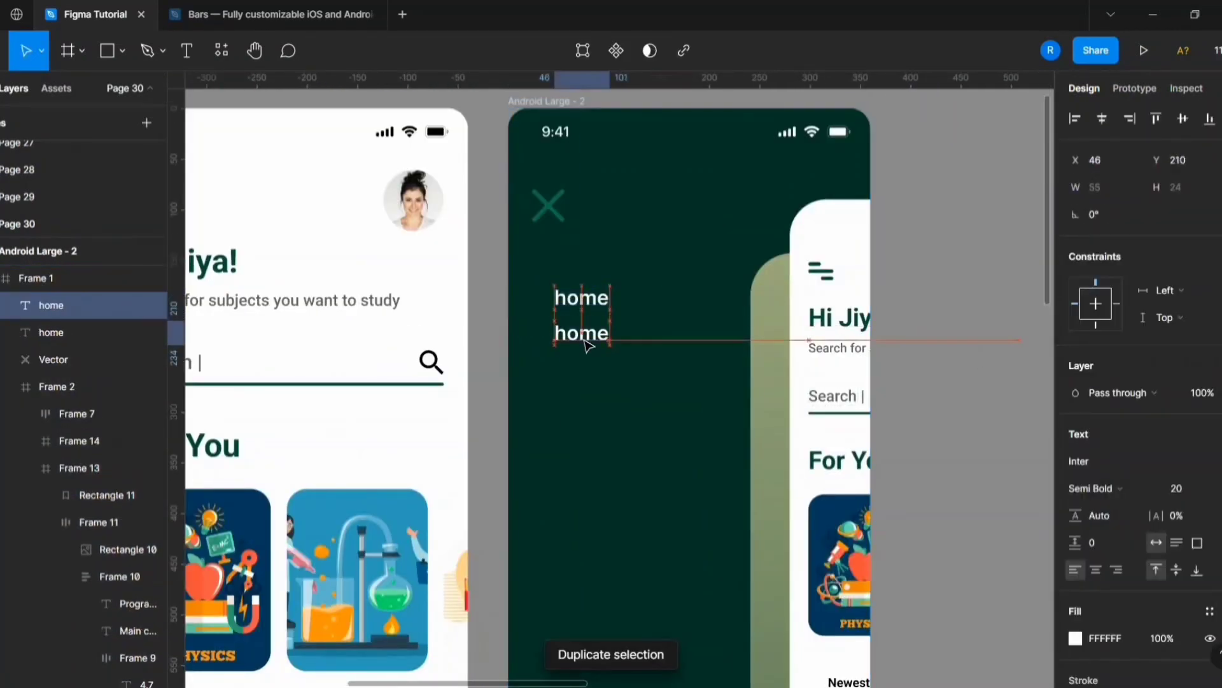
Duplicate the "home" label downwards at 35 px intervals to make a column of seven.
scroll(585, 342, "down", 3)
key("ctrl+d")
key("ctrl+d")
key("ctrl+d")
key("ctrl+d")
key("ctrl+d")
scroll(580, 334, "up", 5)
Change the second label to "profile" and set all seven menu labels to Medium weight.
double_click(582, 331)
type("profile")
left_click(1104, 488)
left_click(1129, 352)
left_click(1104, 488)
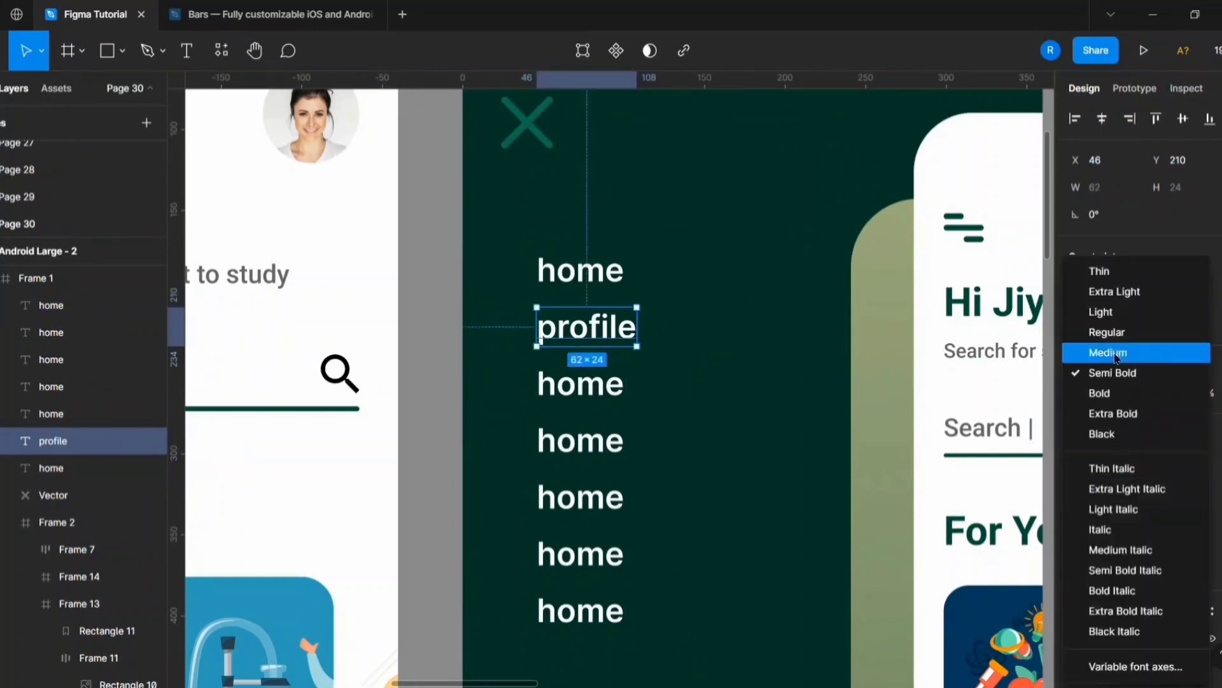
left_click(1116, 356)
left_click_drag(509, 245, 594, 615)
left_click(1094, 557)
left_click(1114, 352)
Change the remaining menu labels to "subjects", "notes", "progress", "settings" and "logout".
double_click(583, 389)
type("subjects")
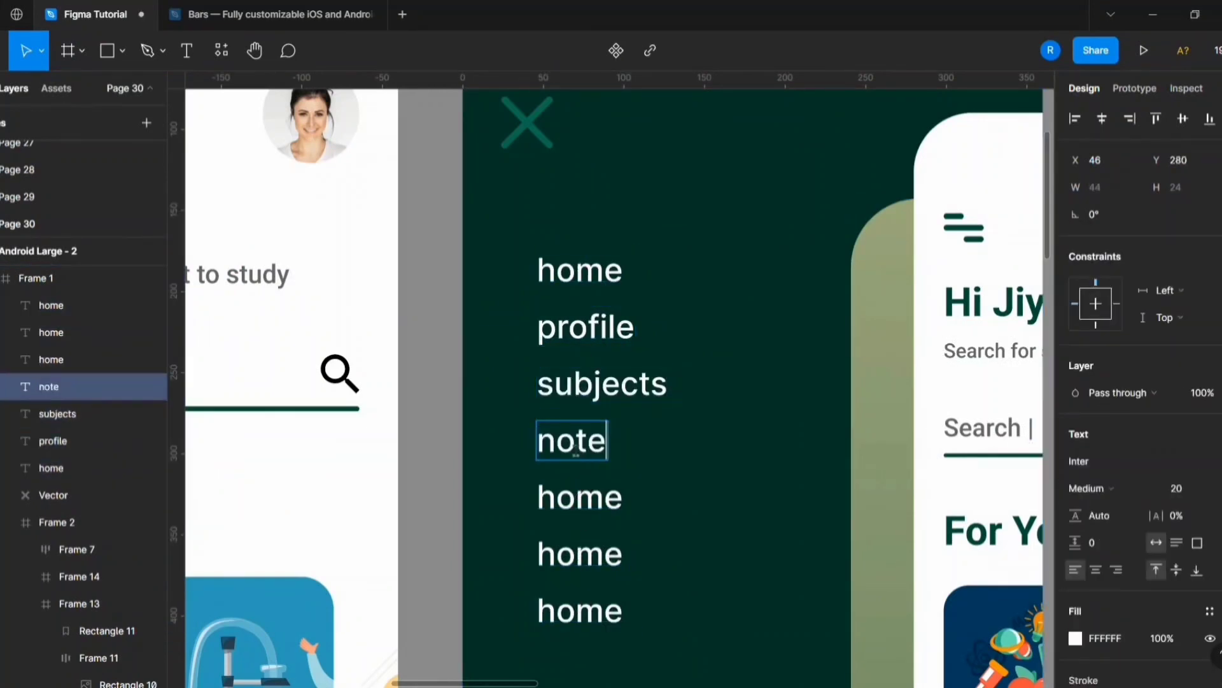
type("gout")
left_click(629, 630)
Wrap the seven menu labels, from home to logout, in a vertical auto layout frame.
scroll(697, 356, "down", 5)
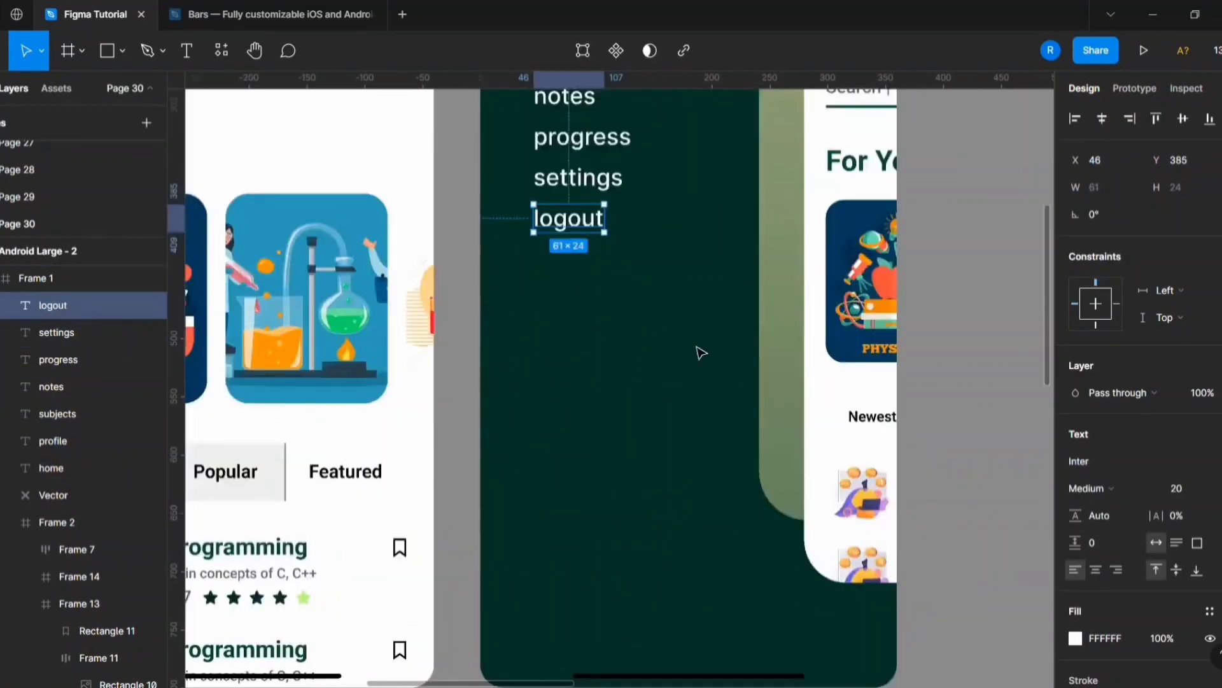
scroll(697, 352, "up", 3)
left_click(565, 159)
left_click(569, 401, "shift")
left_click(578, 361, "shift")
key("shift+a")
Set the menu's item spacing to 40 and position its frame at X 48.
scroll(691, 400, "down", 2)
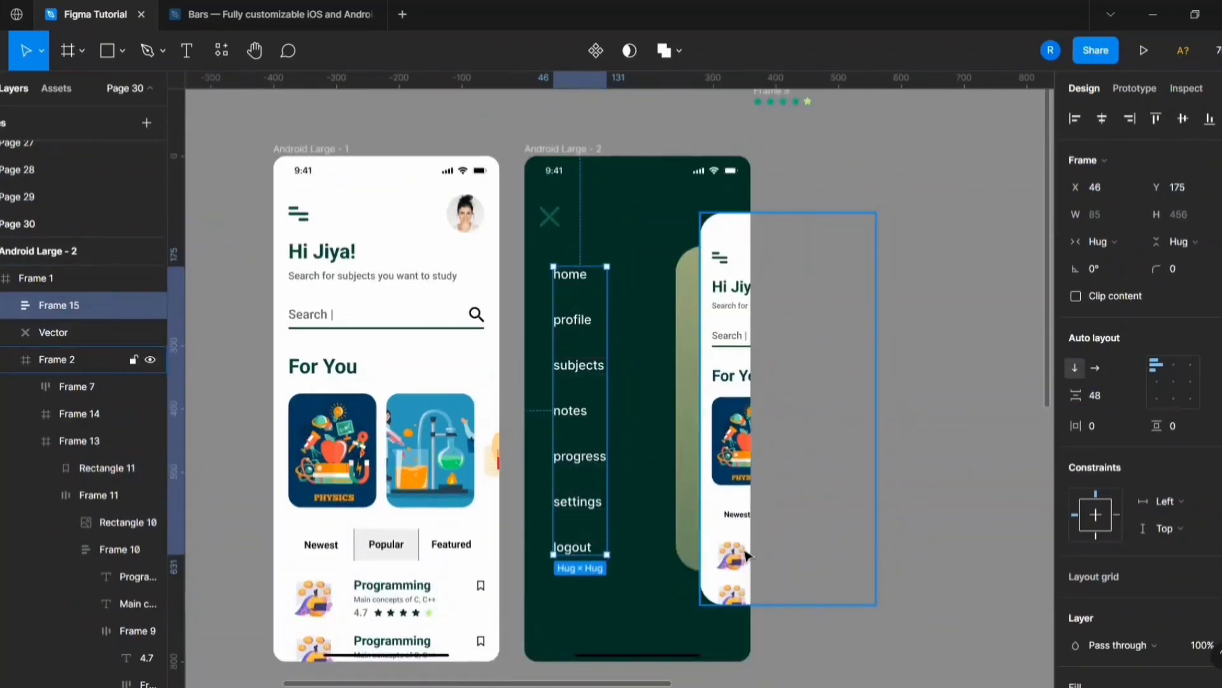
type("40")
key("Return")
left_click(639, 437)
double_click(581, 437)
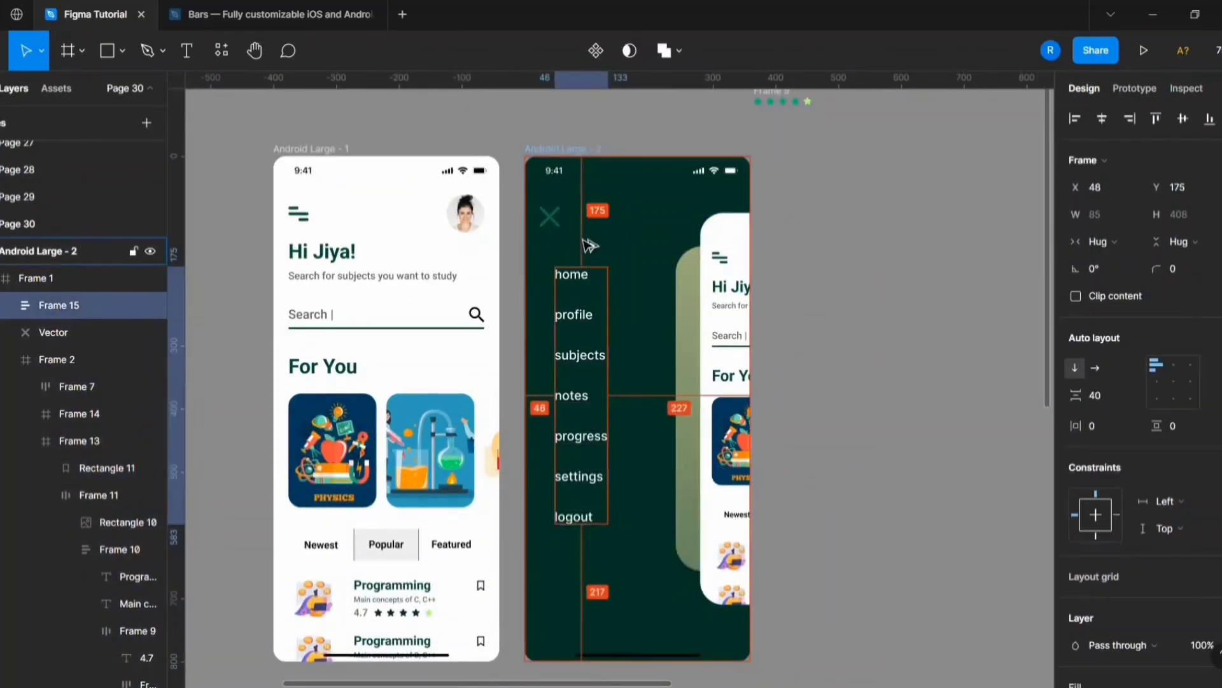
Draw a thin horizontal rectangle about 100 wide below the logout label.
left_click(114, 58)
scroll(613, 590, "up", 3)
left_click(613, 590)
left_click_drag(613, 590, 575, 598)
Give the rectangle the logout label's FFFFFF fill and make it a 133 × 3 line with corner radius 15.
double_click(538, 448)
left_click(1105, 461)
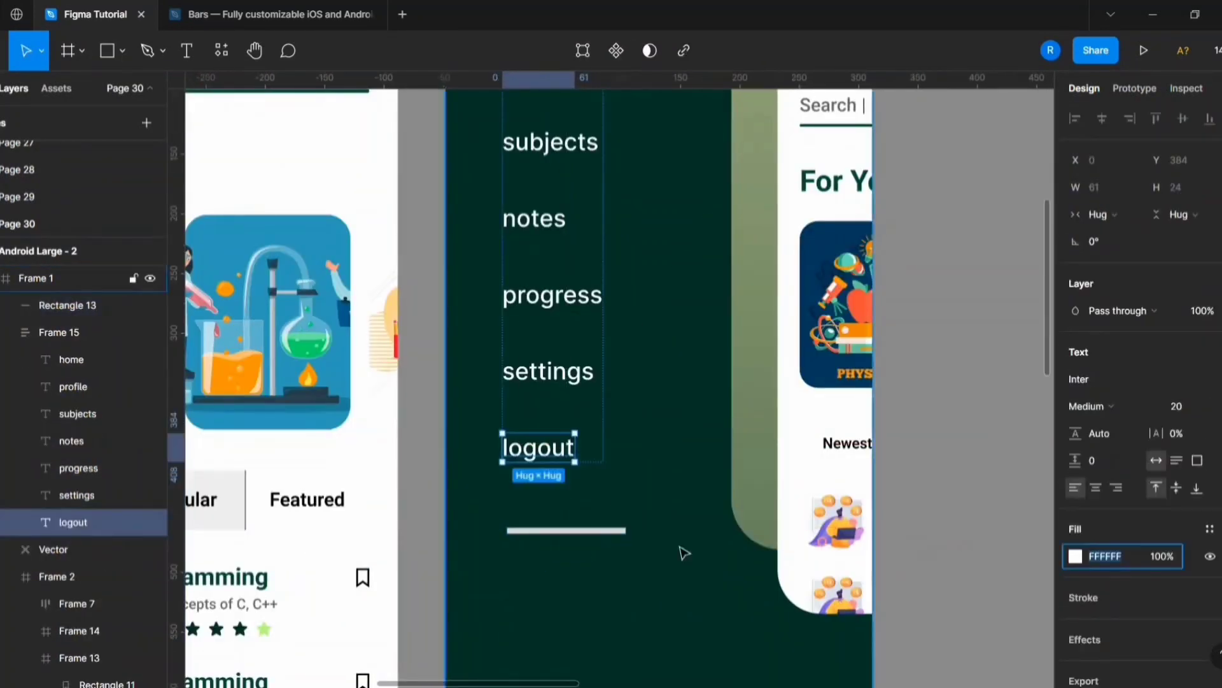
left_click(573, 530)
left_click(1108, 461)
key("ctrl+v")
left_click(572, 532)
left_click(1174, 188)
type("4")
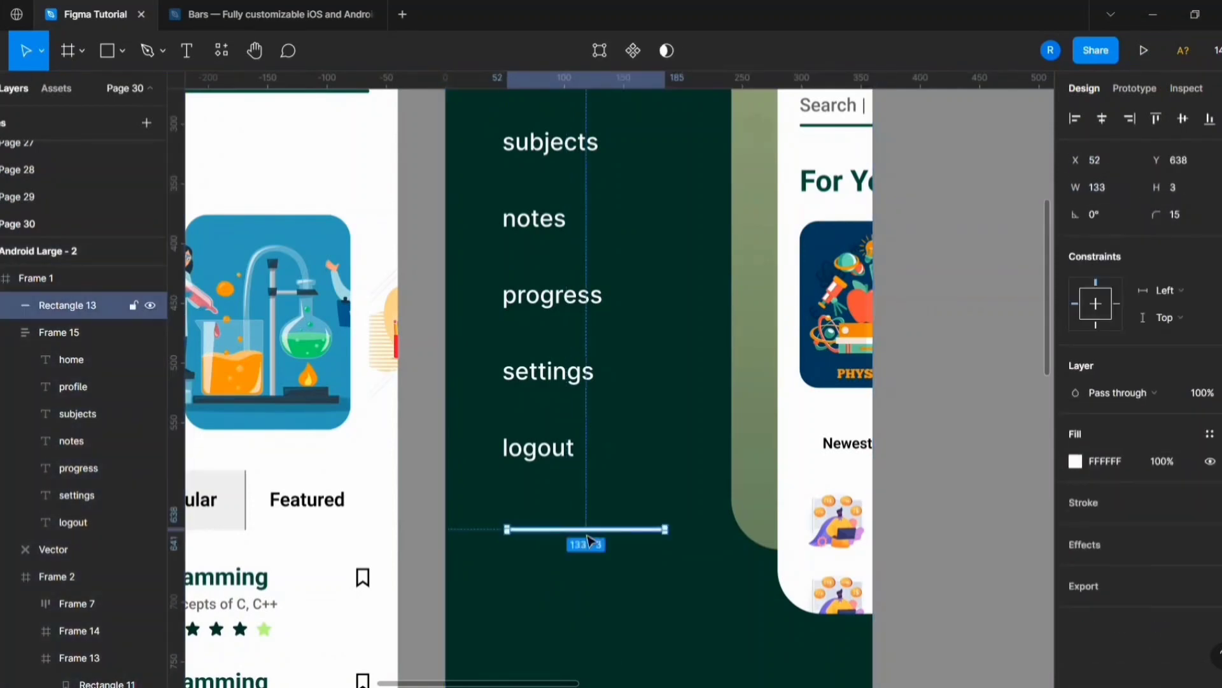
Ungroup the menu labels and move the white line between settings and logout.
right_click(542, 448)
left_click(598, 356)
left_click_drag(577, 620, 609, 409)
Combine the menu labels and the divider line into one vertical auto layout frame with 40 spacing.
left_click(541, 448, "shift")
left_click(550, 372, "shift")
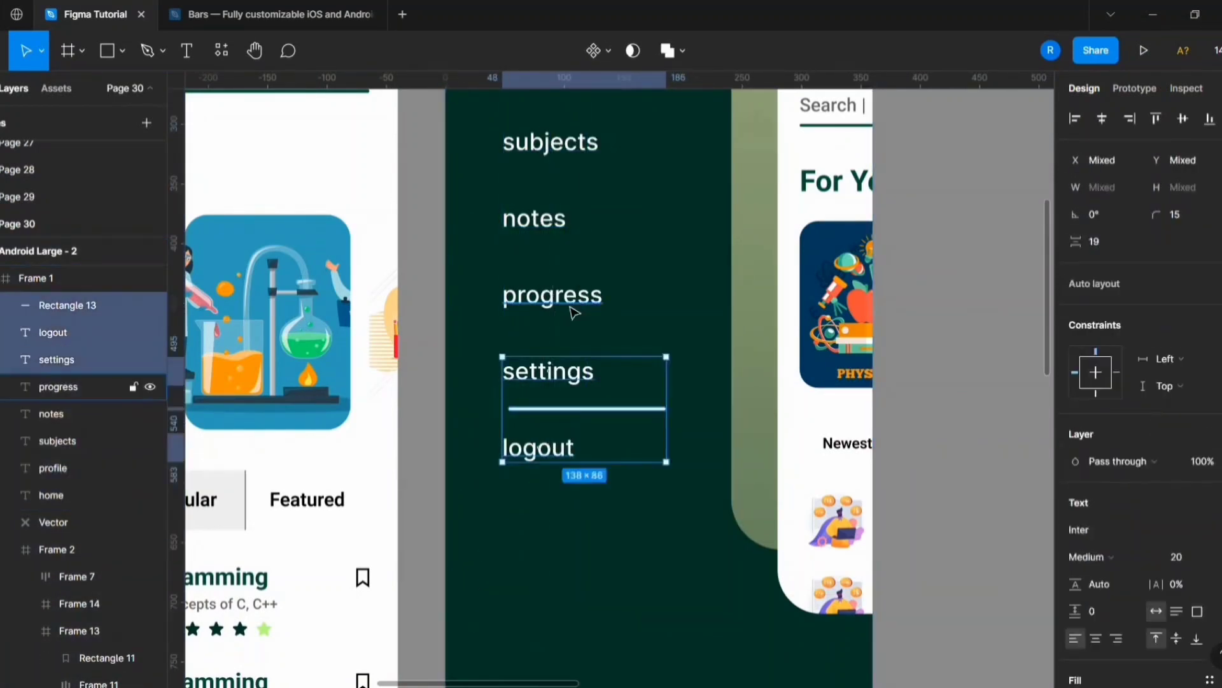
key("shift+a")
left_click(1123, 396)
type("40")
key("Return")
scroll(578, 503, "up", 5)
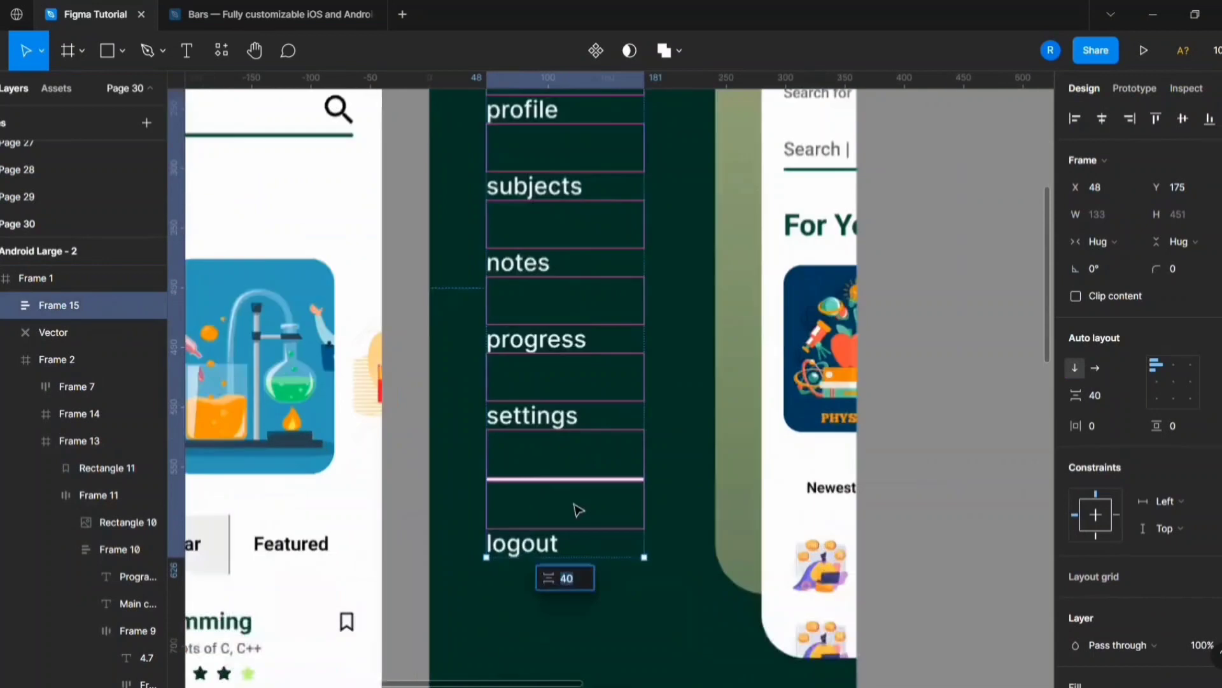
Shorten the divider line between settings and logout.
left_click(10, 305)
left_click(87, 495)
scroll(573, 446, "down", 1)
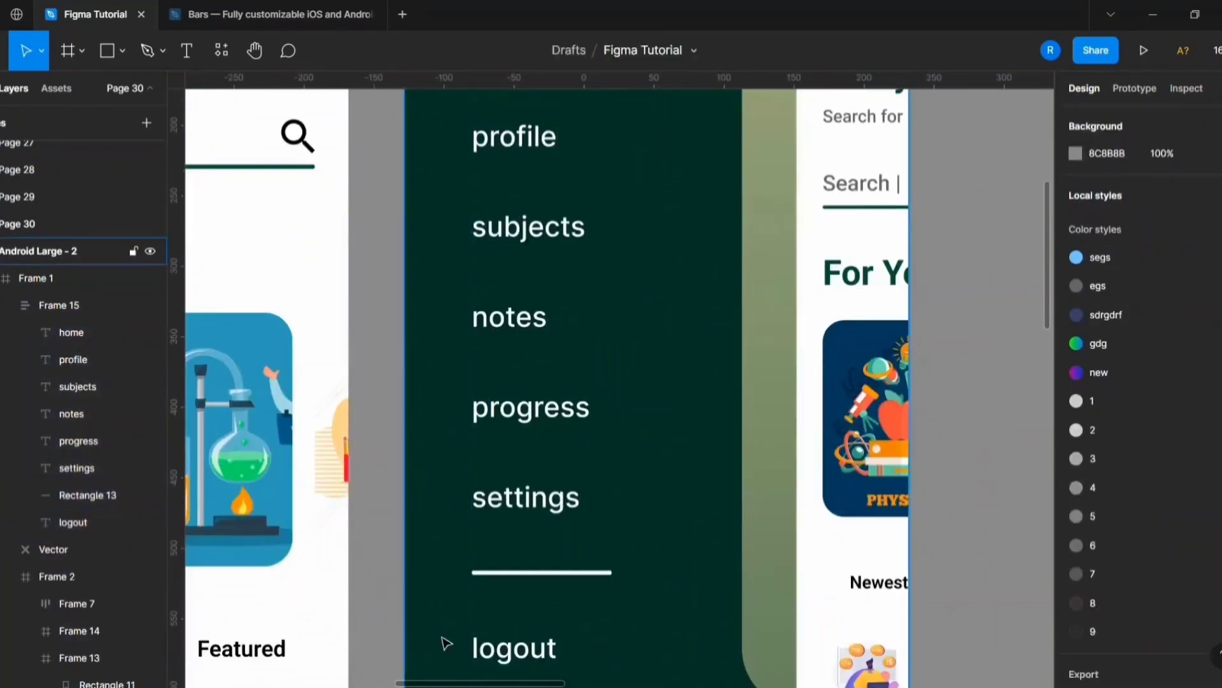
left_click(981, 445)
scroll(662, 420, "down", 5)
Change the fill of the first screen's yellow backing frame (Frame 3) to a linear gradient like the second screen's.
left_click(732, 357)
left_click(437, 281)
left_click(710, 274)
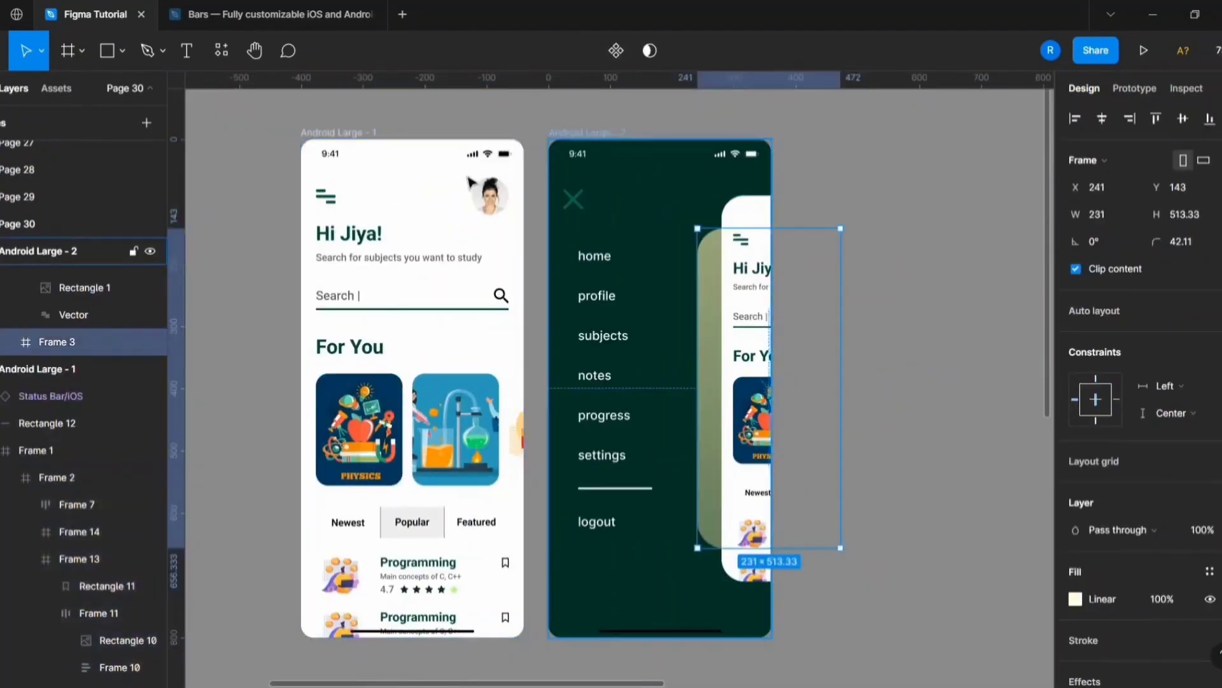
left_click(338, 133)
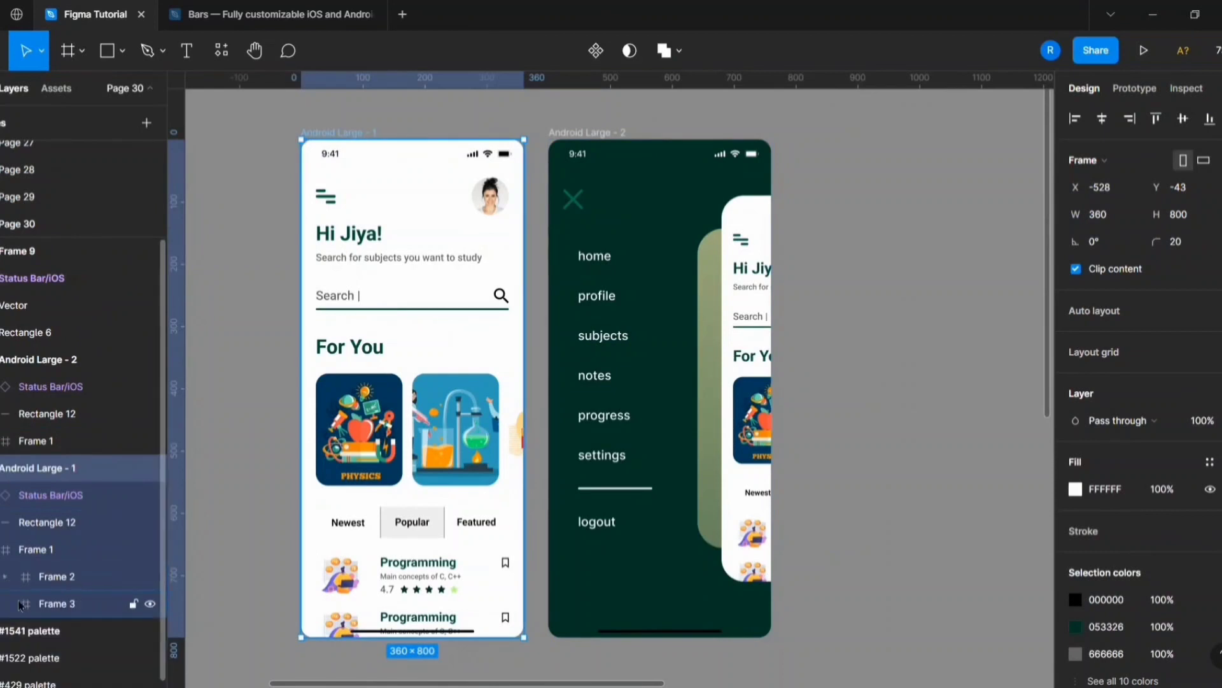
double_click(712, 527)
right_click(709, 527)
left_click(985, 616)
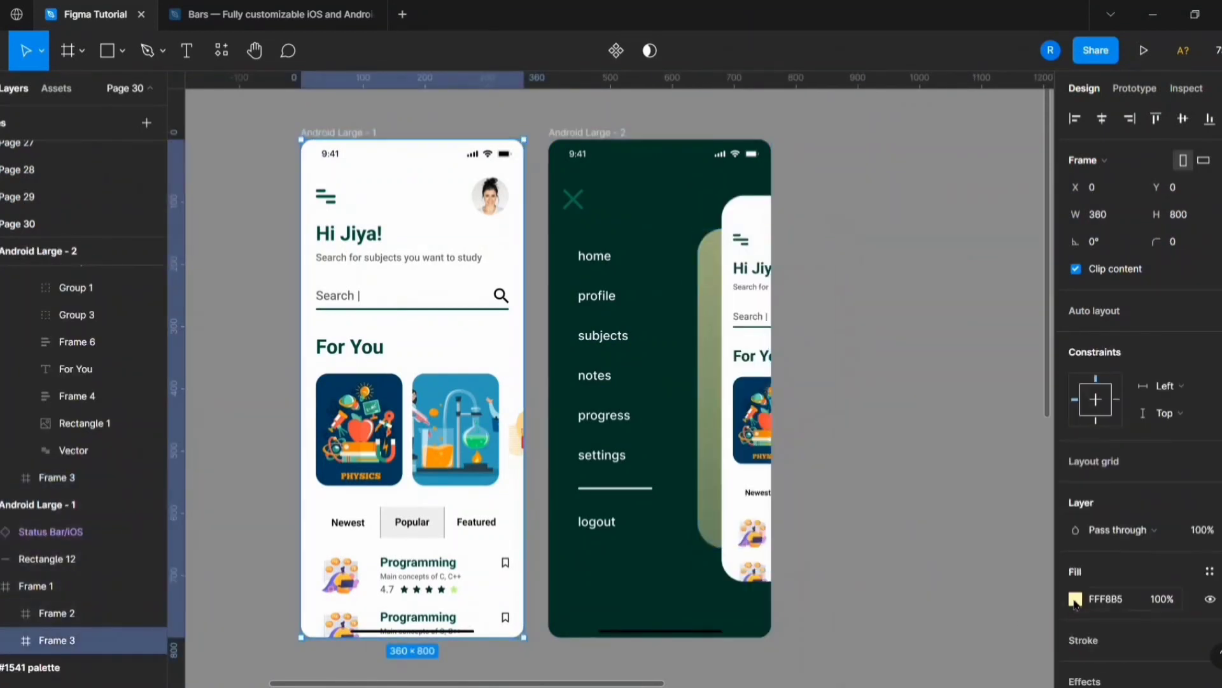
left_click(1075, 602)
left_click(885, 247)
left_click(892, 268)
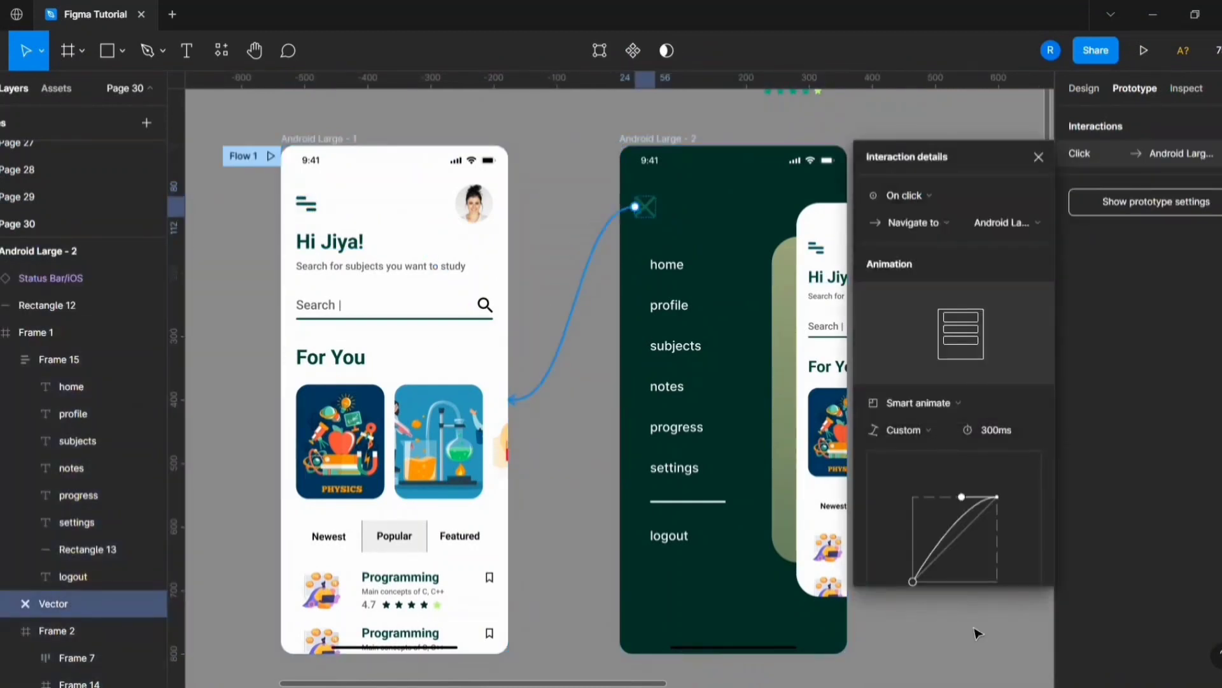
Link the menu icon to Android Large - 2 on click with a 300 ms Smart animate, and the close icon back.
left_click(978, 634)
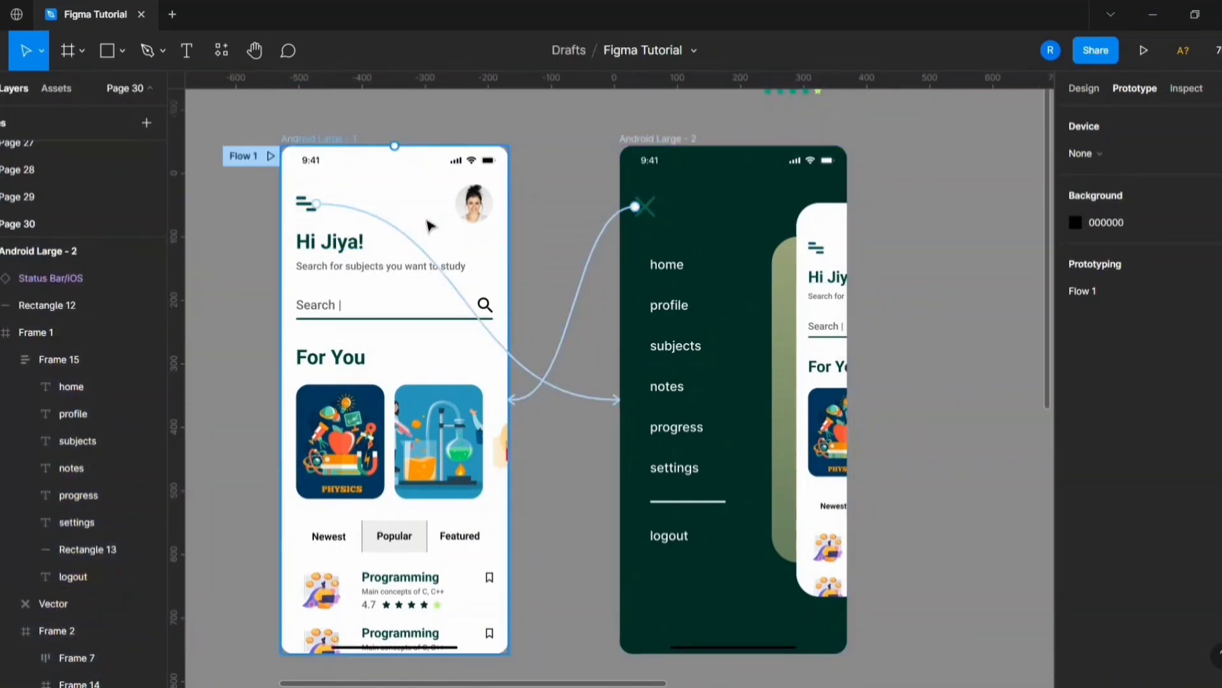
left_click(429, 227)
Link the first screen's content frame to Android Large - 2 with a drag trigger.
left_click(58, 585)
left_click_drag(508, 400, 643, 401)
left_click(908, 195)
left_click(928, 223)
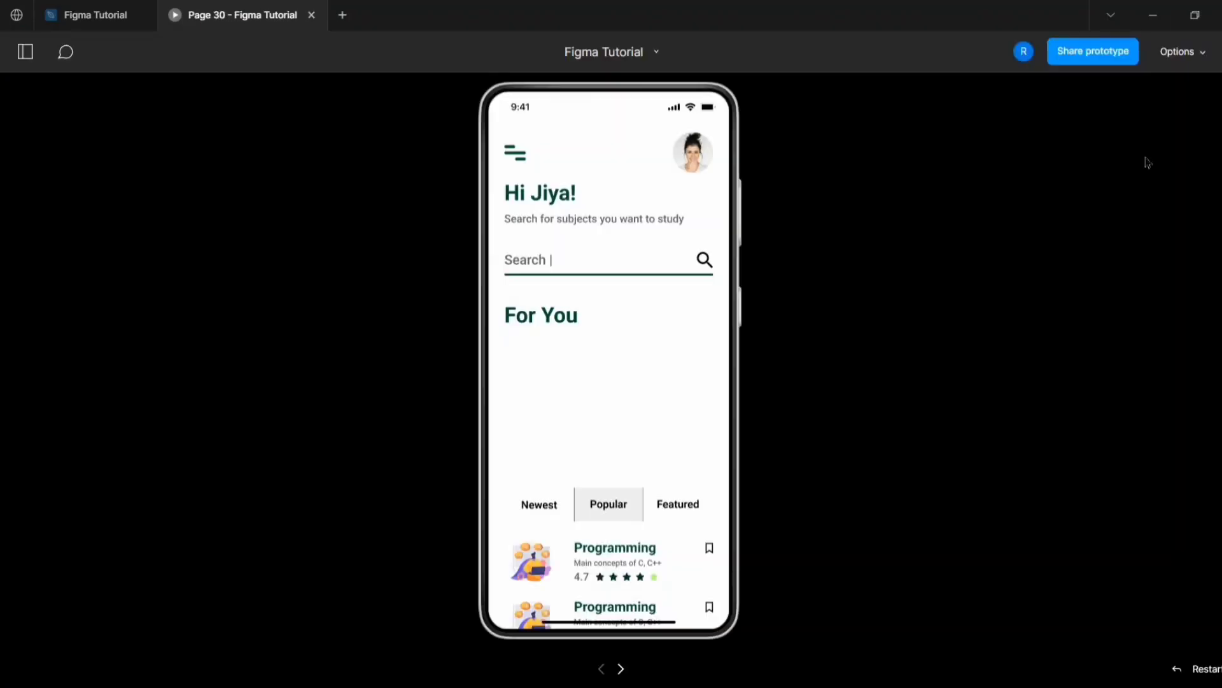
Preview the prototype and test opening the side menu from the home screen.
left_click(543, 175)
left_click(540, 177)
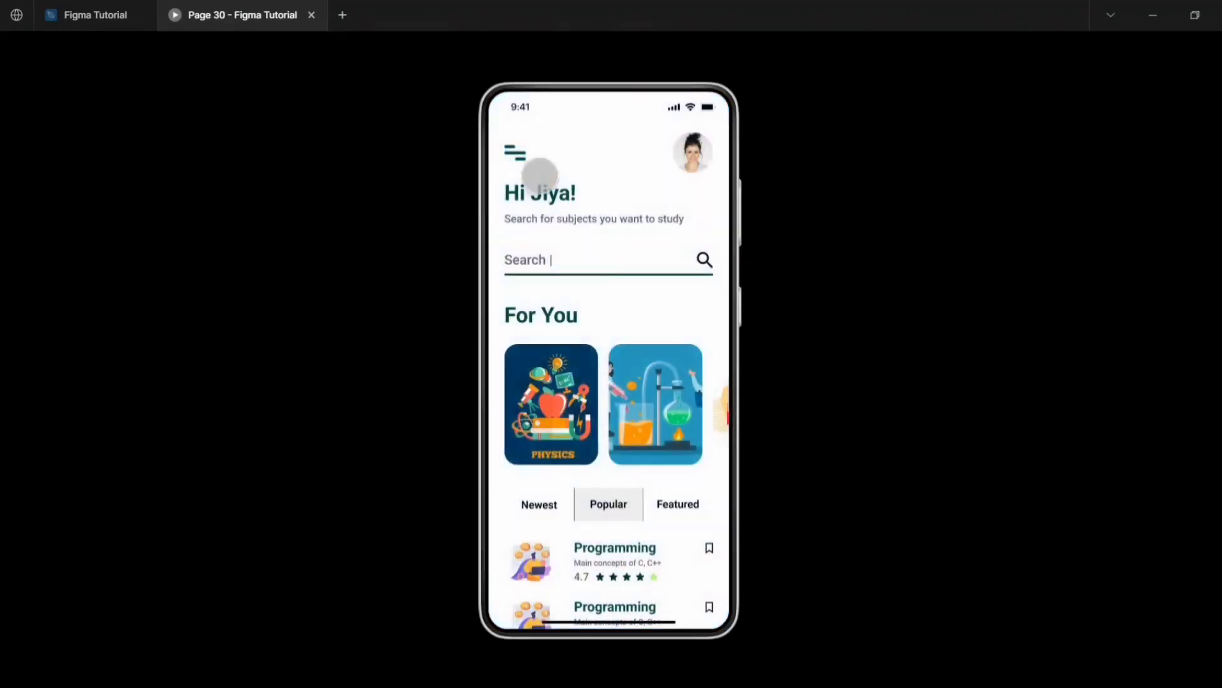
left_click(540, 177)
left_click(539, 177)
left_click(540, 177)
left_click(540, 178)
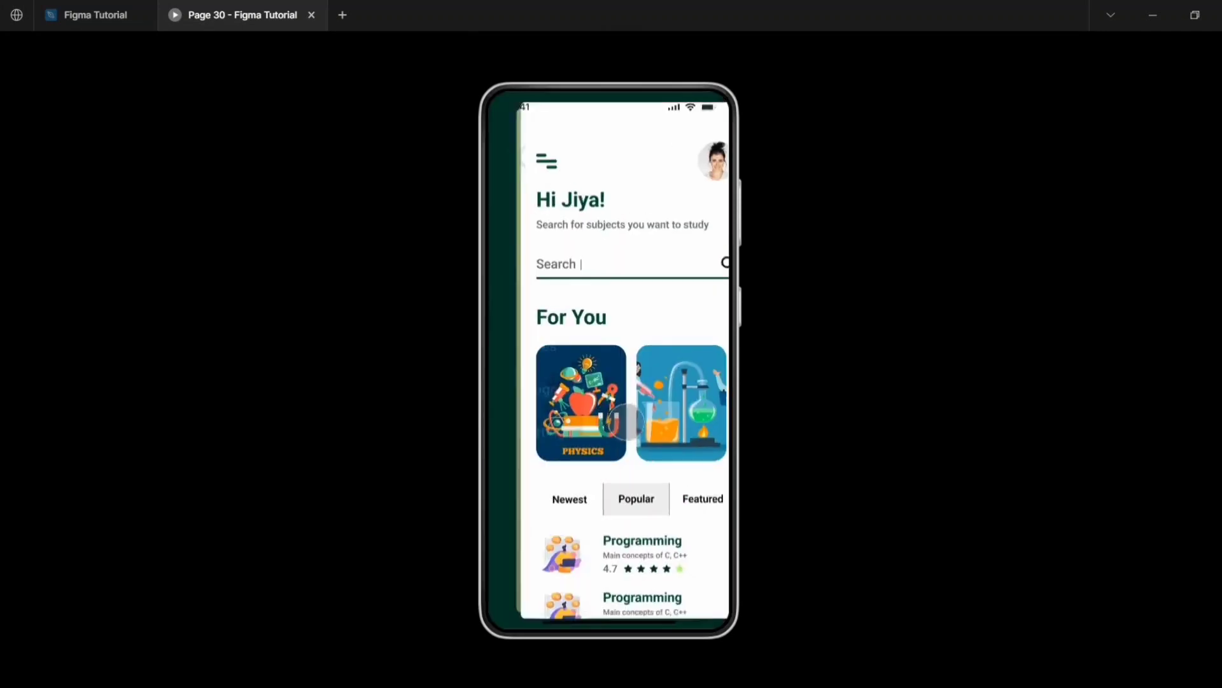